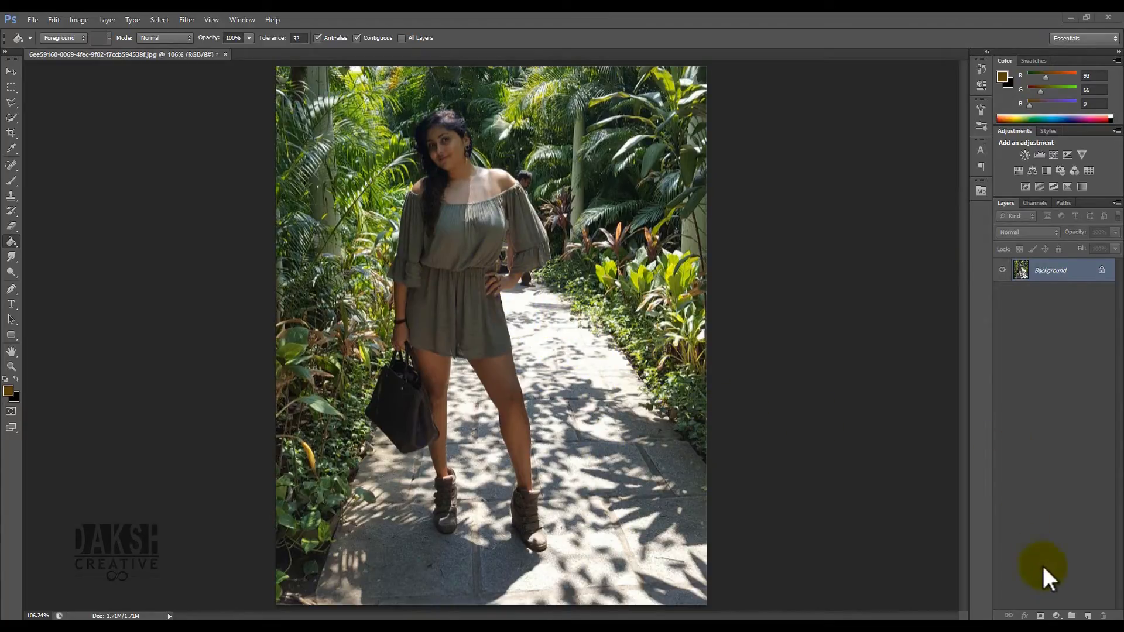
- Add a Curves adjustment layer and set its blend mode to Screen
{"action": "left_click", "coordinate": [1058, 616]}
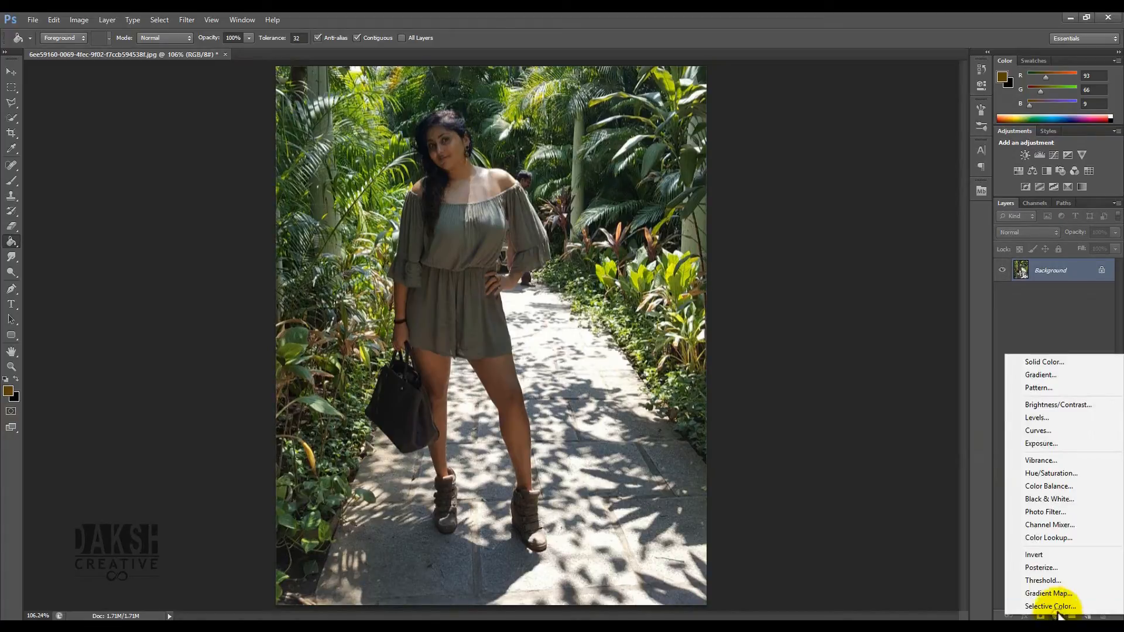
{"action": "left_click", "coordinate": [1031, 427]}
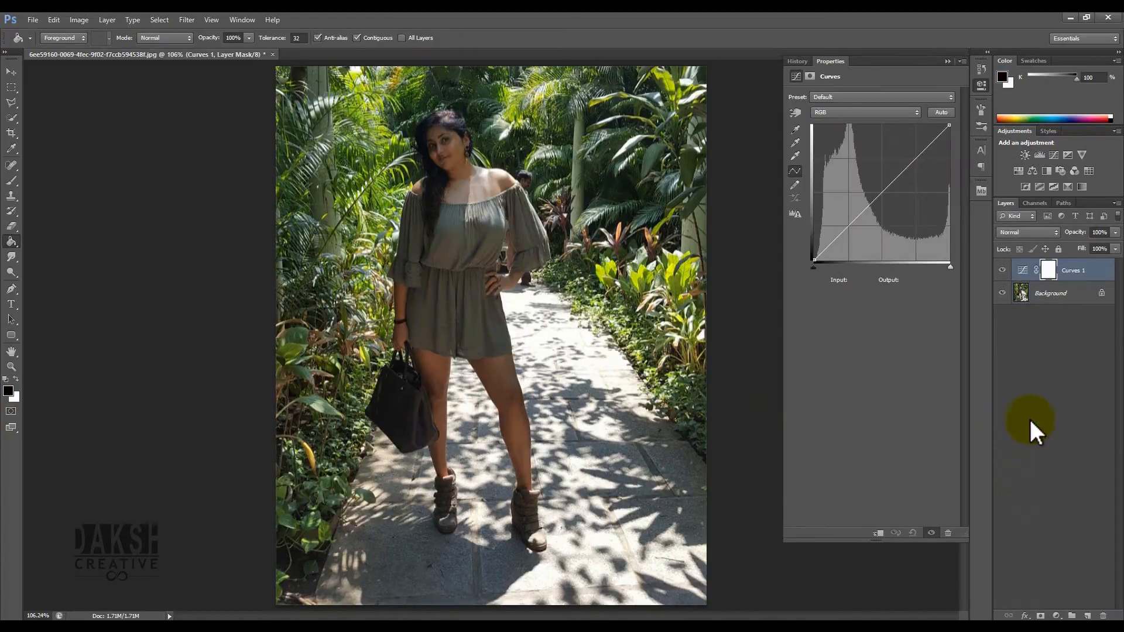
{"action": "left_click", "coordinate": [1013, 232]}
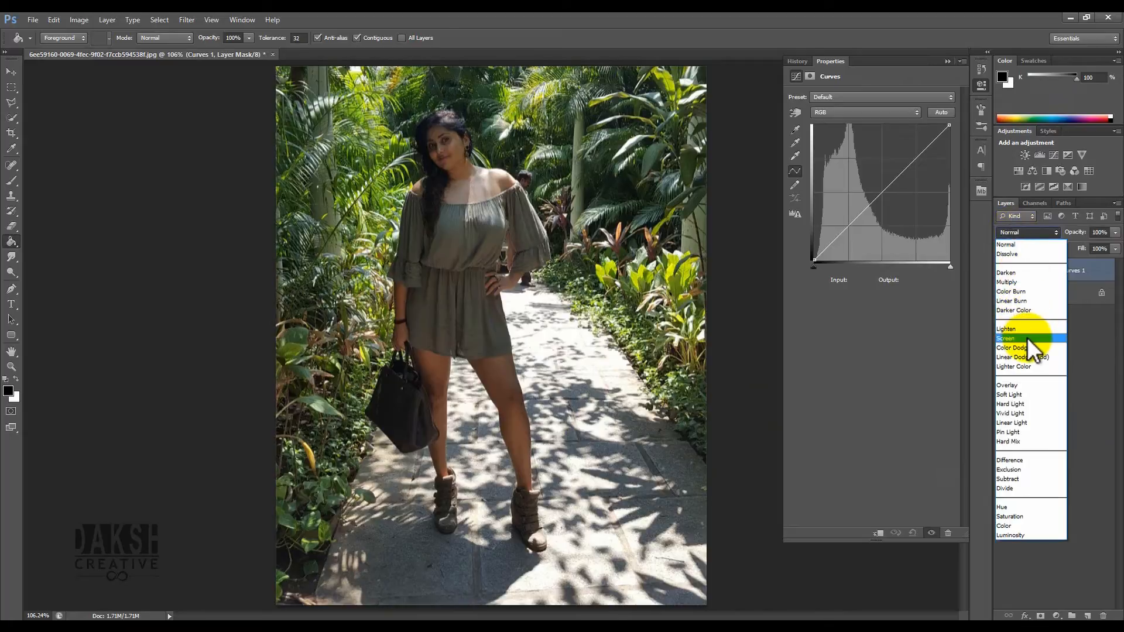
{"action": "left_click", "coordinate": [1027, 338]}
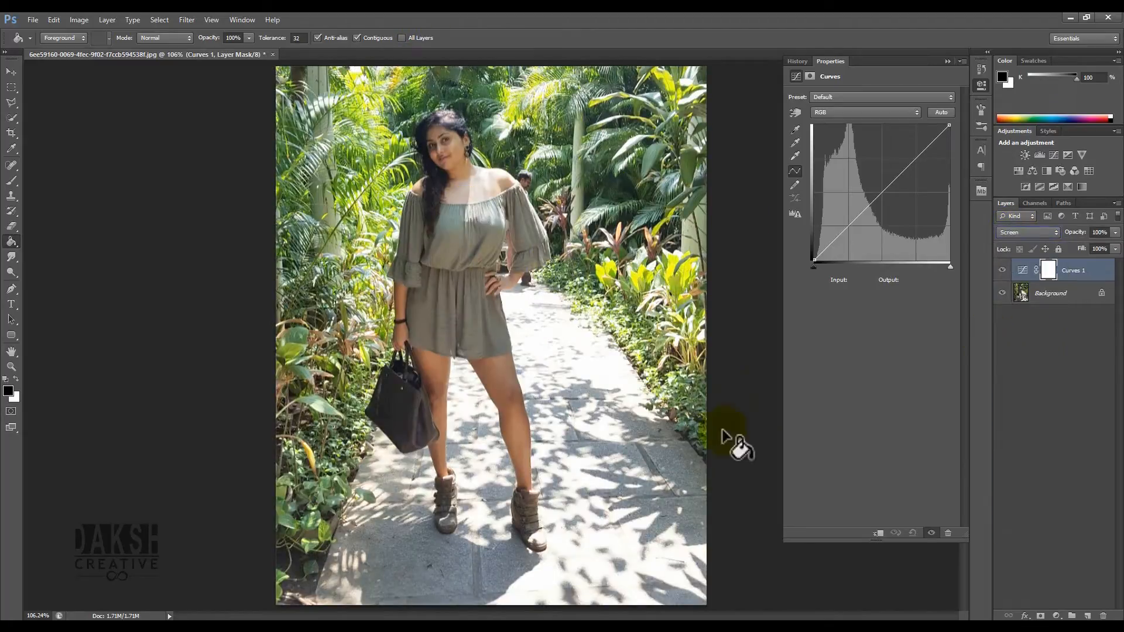
{"action": "left_click", "coordinate": [979, 83]}
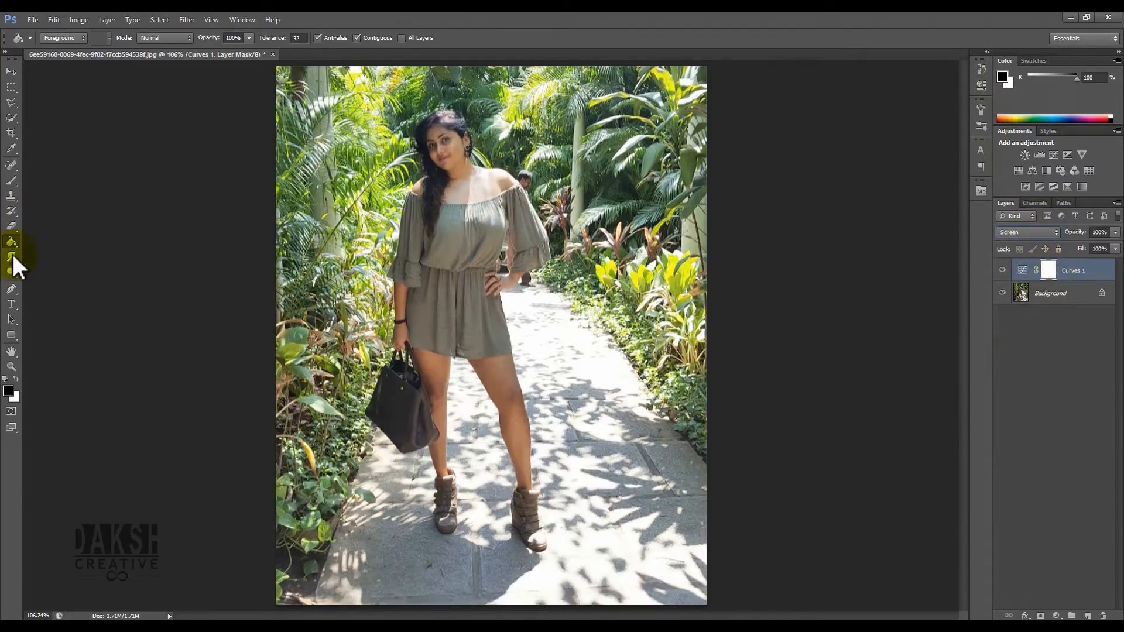
- Fill the Curves layer mask with black to hide the brightening
{"action": "left_click", "coordinate": [373, 228]}
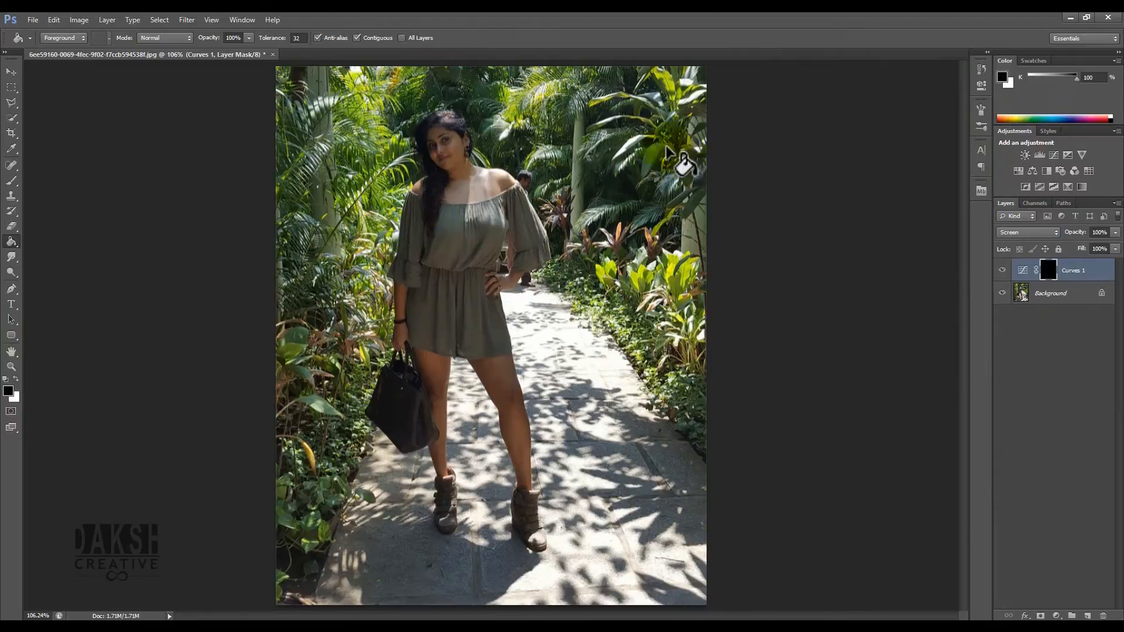
{"action": "left_click", "coordinate": [11, 73]}
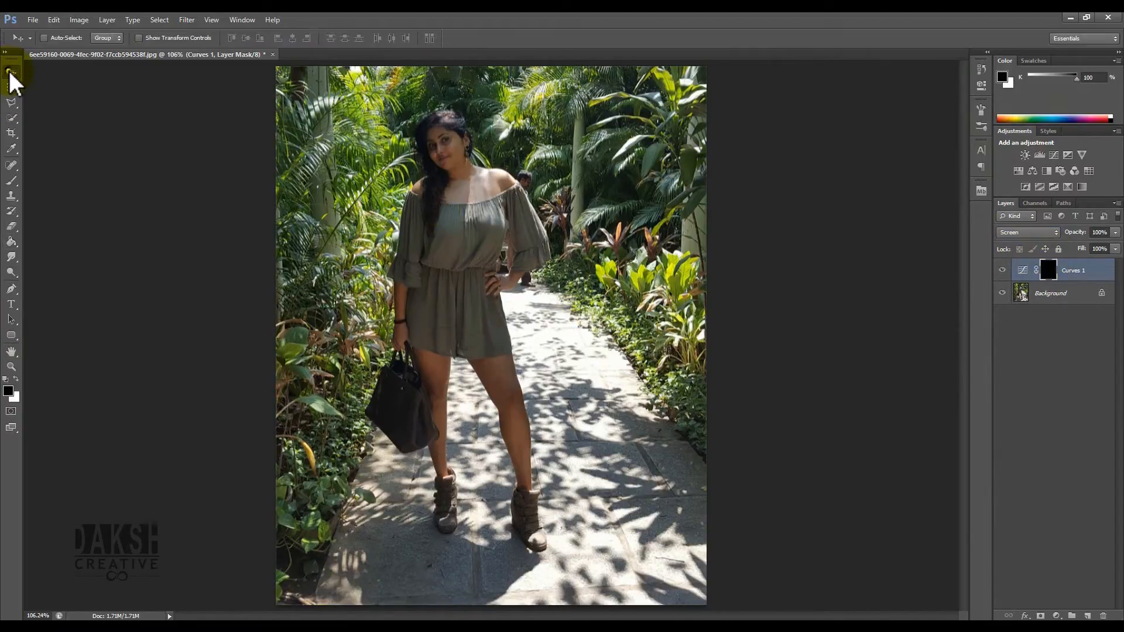
- With a soft brush of 0% hardness, paint white on the Curves mask over the woman to brighten her
{"action": "left_click", "coordinate": [11, 180]}
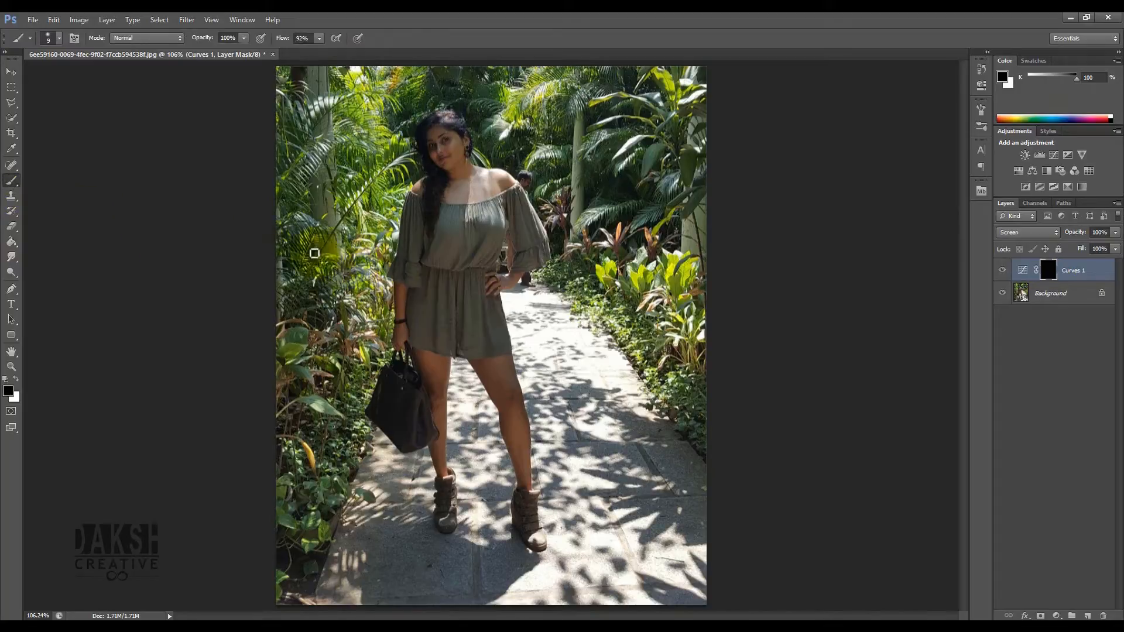
{"action": "left_click_drag", "start_coordinate": [589, 325], "coordinate": [609, 311]}
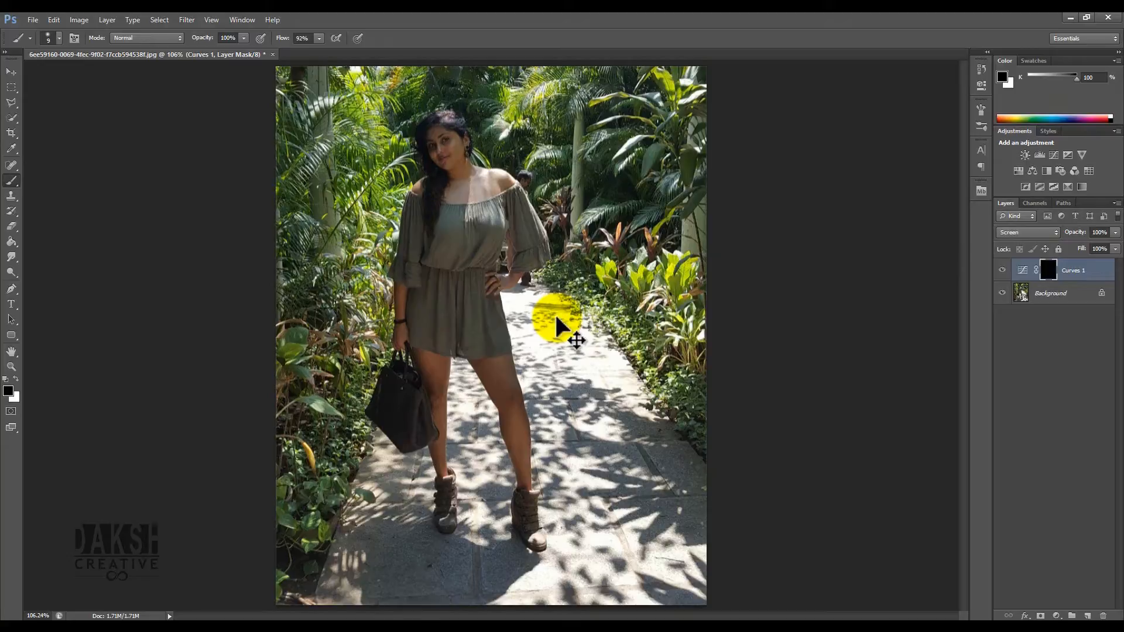
{"action": "mouse_move", "coordinate": [557, 318]}
{"action": "left_mouse_down"}
{"action": "mouse_move", "coordinate": [626, 319]}
{"action": "mouse_move", "coordinate": [575, 319]}
{"action": "mouse_move", "coordinate": [607, 329]}
{"action": "left_mouse_up"}
{"action": "mouse_move", "coordinate": [614, 211]}
{"action": "left_mouse_down"}
{"action": "mouse_move", "coordinate": [621, 411]}
{"action": "mouse_move", "coordinate": [603, 375]}
{"action": "mouse_move", "coordinate": [602, 203]}
{"action": "mouse_move", "coordinate": [614, 322]}
{"action": "mouse_move", "coordinate": [599, 412]}
{"action": "mouse_move", "coordinate": [592, 219]}
{"action": "mouse_move", "coordinate": [586, 398]}
{"action": "left_mouse_up"}
{"action": "left_click_drag", "start_coordinate": [611, 295], "coordinate": [609, 167]}
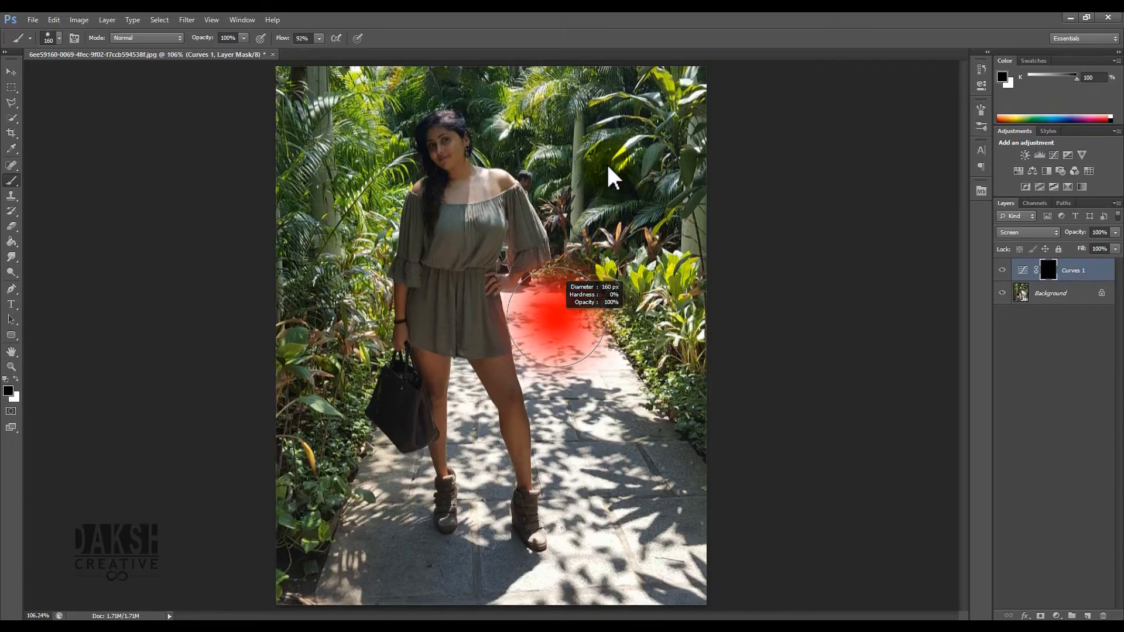
{"action": "left_click_drag", "start_coordinate": [599, 129], "coordinate": [619, 155]}
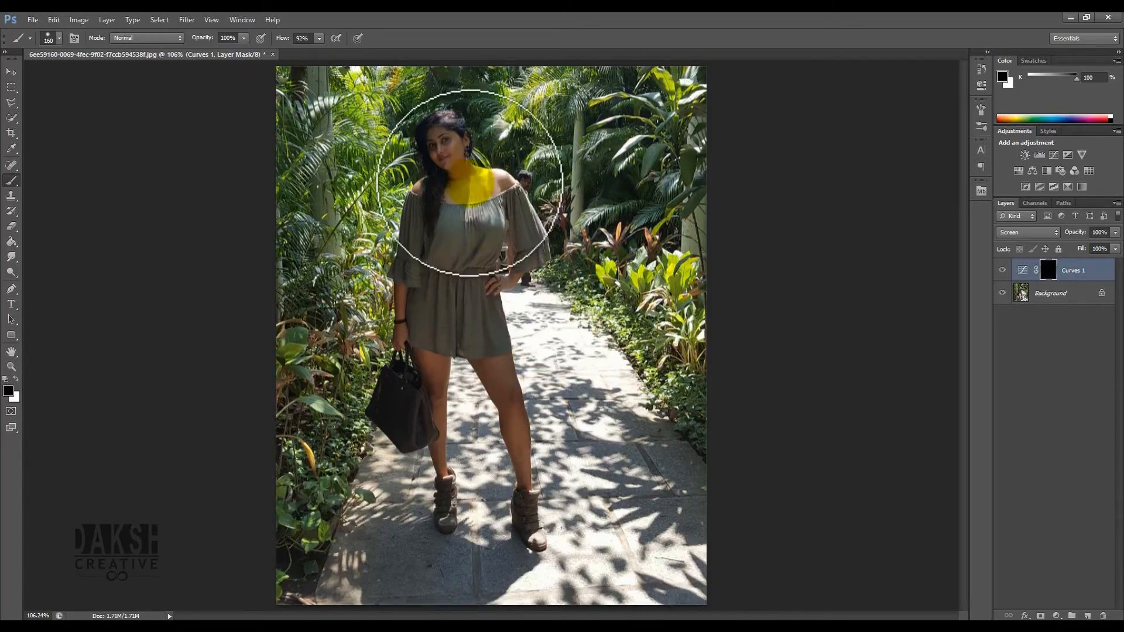
{"action": "left_click_drag", "start_coordinate": [596, 314], "coordinate": [572, 316]}
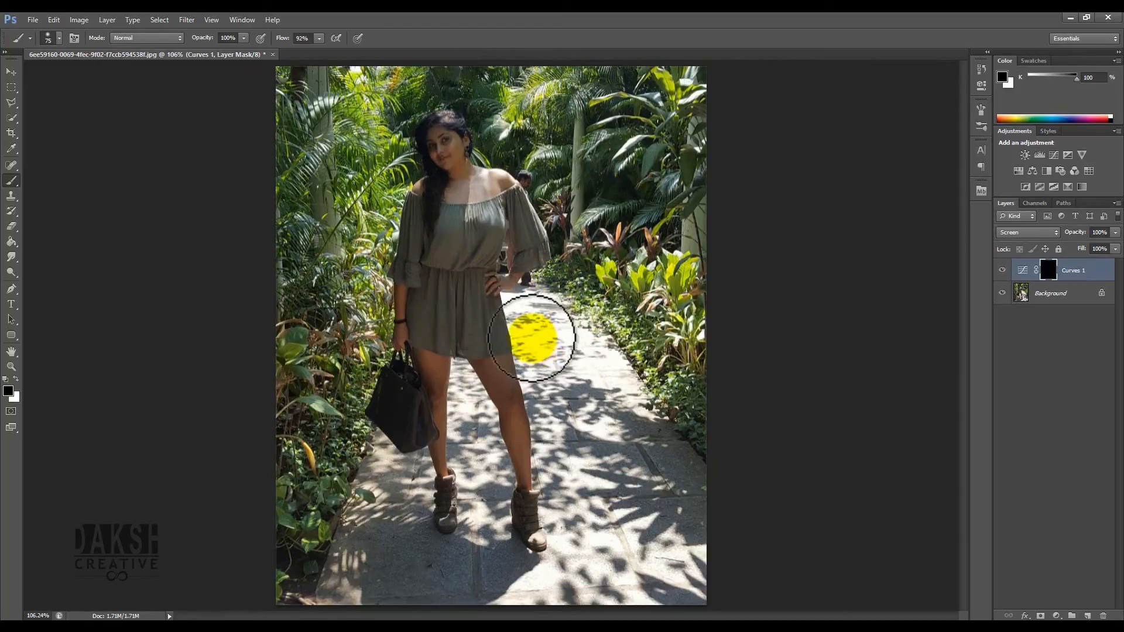
{"action": "mouse_move", "coordinate": [464, 183]}
{"action": "left_mouse_down"}
{"action": "mouse_move", "coordinate": [432, 128]}
{"action": "mouse_move", "coordinate": [447, 164]}
{"action": "mouse_move", "coordinate": [446, 141]}
{"action": "mouse_move", "coordinate": [421, 233]}
{"action": "mouse_move", "coordinate": [474, 383]}
{"action": "mouse_move", "coordinate": [434, 322]}
{"action": "mouse_move", "coordinate": [438, 407]}
{"action": "mouse_move", "coordinate": [427, 348]}
{"action": "left_mouse_up"}
{"action": "left_click", "coordinate": [16, 379]}
{"action": "mouse_move", "coordinate": [432, 431]}
{"action": "left_mouse_down"}
{"action": "mouse_move", "coordinate": [441, 474]}
{"action": "mouse_move", "coordinate": [412, 395]}
{"action": "mouse_move", "coordinate": [405, 427]}
{"action": "mouse_move", "coordinate": [379, 386]}
{"action": "mouse_move", "coordinate": [390, 380]}
{"action": "mouse_move", "coordinate": [380, 406]}
{"action": "mouse_move", "coordinate": [402, 429]}
{"action": "mouse_move", "coordinate": [428, 425]}
{"action": "mouse_move", "coordinate": [401, 338]}
{"action": "mouse_move", "coordinate": [413, 205]}
{"action": "mouse_move", "coordinate": [411, 247]}
{"action": "mouse_move", "coordinate": [424, 184]}
{"action": "mouse_move", "coordinate": [467, 181]}
{"action": "mouse_move", "coordinate": [519, 211]}
{"action": "mouse_move", "coordinate": [538, 253]}
{"action": "mouse_move", "coordinate": [525, 249]}
{"action": "mouse_move", "coordinate": [513, 280]}
{"action": "mouse_move", "coordinate": [493, 285]}
{"action": "mouse_move", "coordinate": [498, 297]}
{"action": "mouse_move", "coordinate": [469, 300]}
{"action": "mouse_move", "coordinate": [473, 378]}
{"action": "mouse_move", "coordinate": [493, 363]}
{"action": "mouse_move", "coordinate": [522, 455]}
{"action": "mouse_move", "coordinate": [537, 544]}
{"action": "left_mouse_up"}
{"action": "key", "text": "bracketright"}
{"action": "key", "text": "bracketright"}
{"action": "key", "text": "bracketleft"}
{"action": "mouse_move", "coordinate": [452, 490]}
{"action": "left_mouse_down"}
{"action": "mouse_move", "coordinate": [452, 525]}
{"action": "mouse_move", "coordinate": [450, 517]}
{"action": "left_mouse_up"}
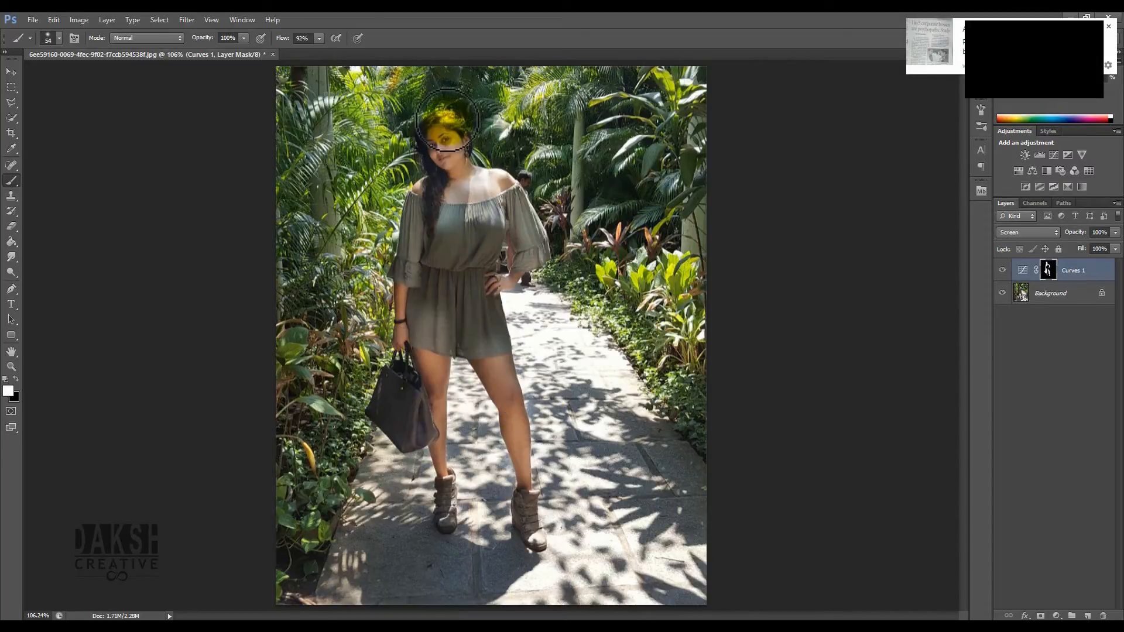
- Toggle the Curves layer's visibility to compare the image before and after
{"action": "left_click", "coordinate": [12, 71]}
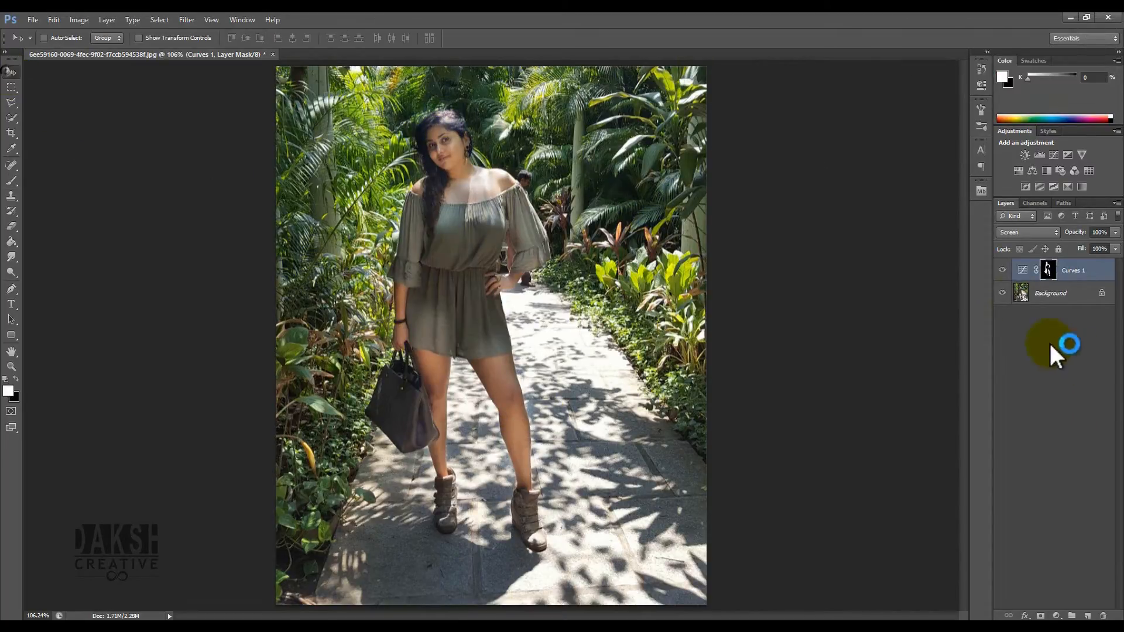
{"action": "left_click", "coordinate": [1003, 270]}
{"action": "left_click", "coordinate": [1002, 271]}
{"action": "left_click", "coordinate": [1002, 270]}
{"action": "left_click", "coordinate": [1002, 271]}
{"action": "left_click", "coordinate": [1002, 271]}
{"action": "left_click", "coordinate": [1003, 271]}
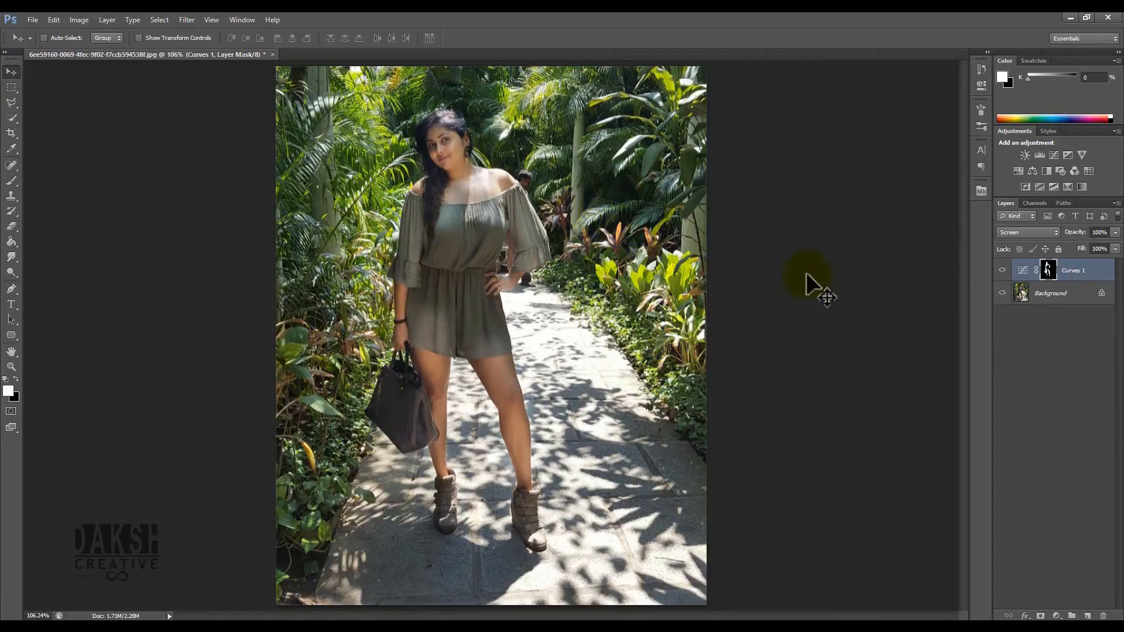
- Duplicate the Background layer
{"action": "left_click", "coordinate": [1042, 295]}
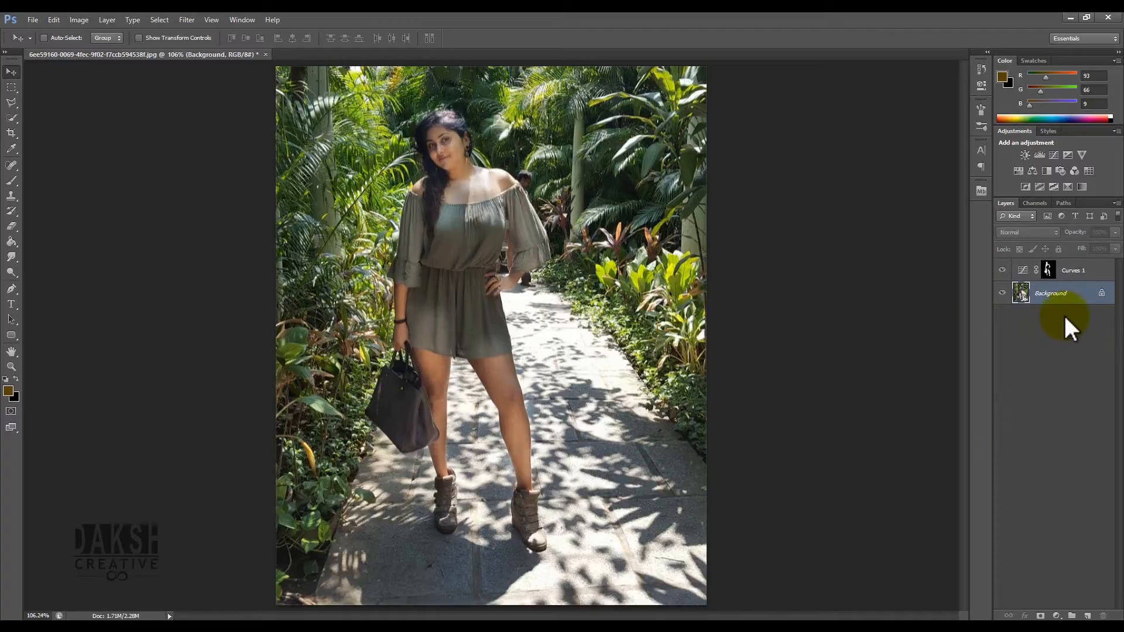
{"action": "left_click_drag", "start_coordinate": [1073, 301], "coordinate": [1087, 615]}
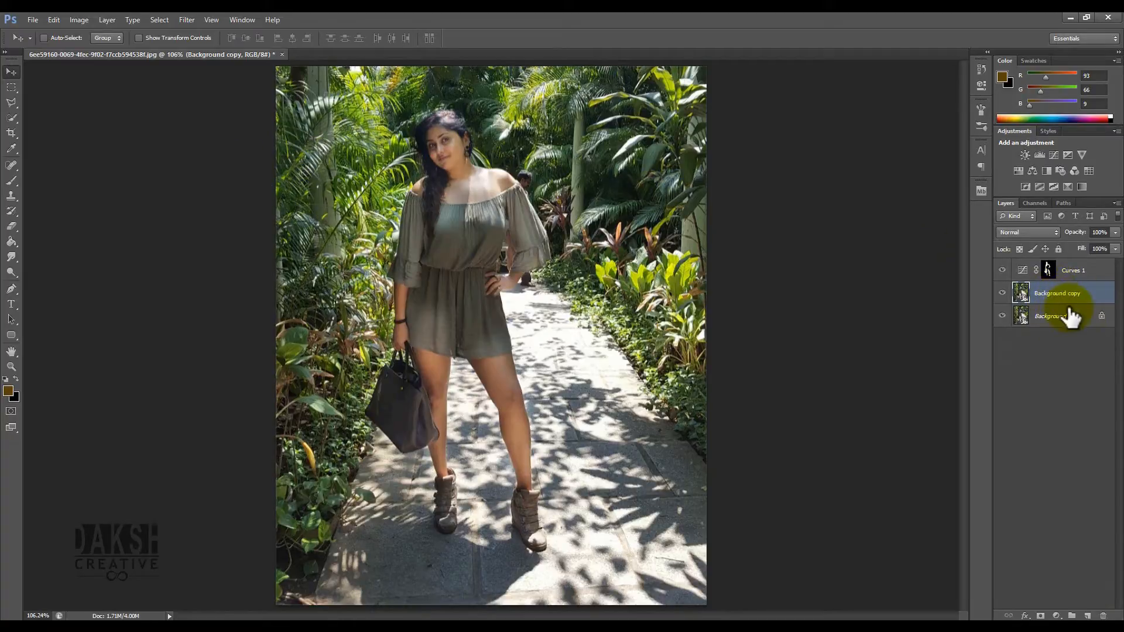
{"action": "key", "text": "Delete"}
{"action": "left_click_drag", "start_coordinate": [1067, 300], "coordinate": [1103, 614]}
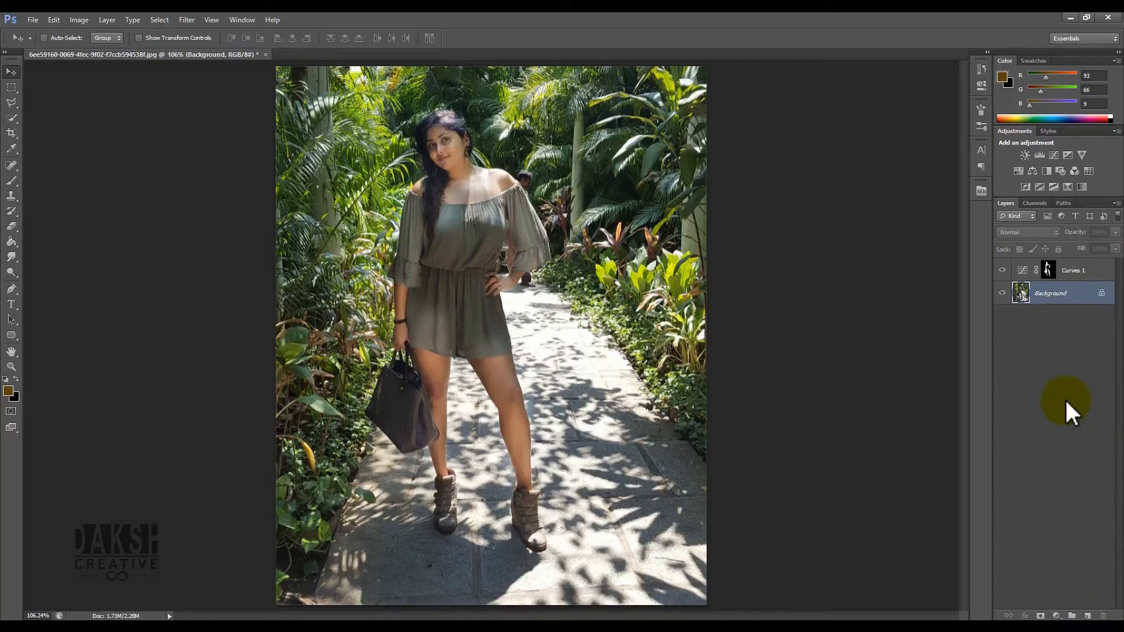
{"action": "key", "text": "ctrl+j"}
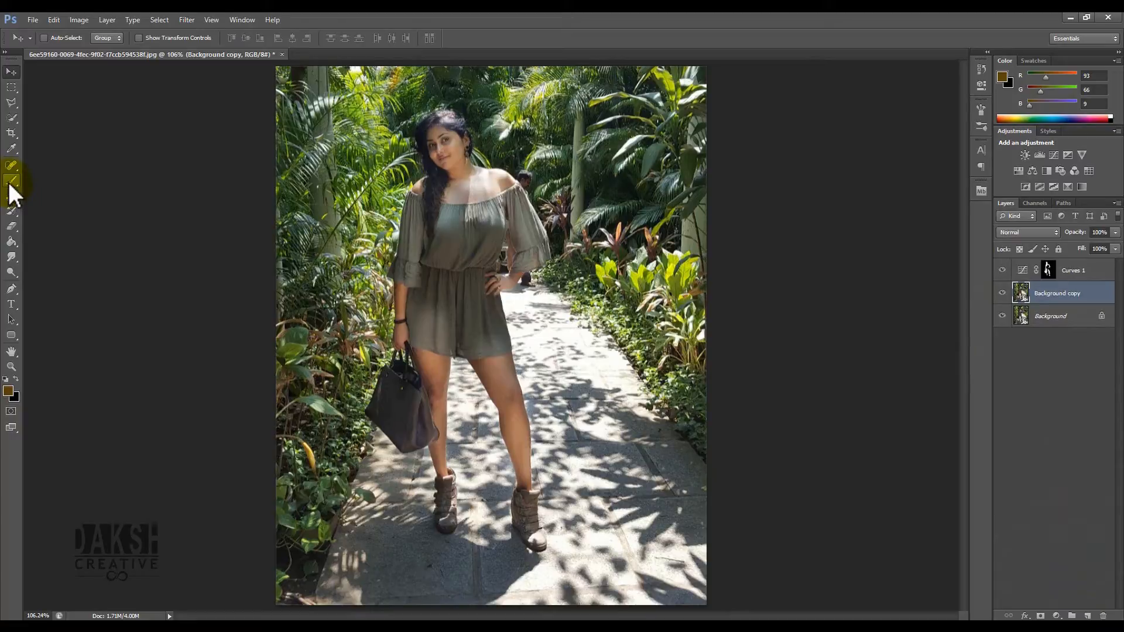
- With the Pen tool, start a path around the woman from her neck along her right shoulder and arm
{"action": "left_click", "coordinate": [20, 286]}
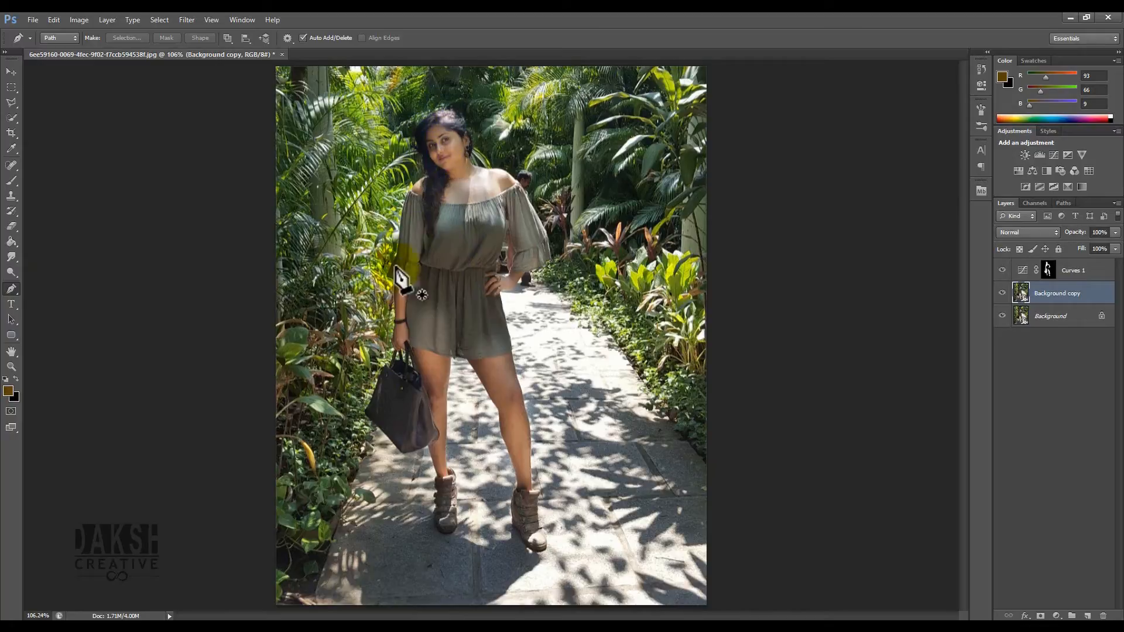
{"action": "key", "text": "ctrl+plus"}
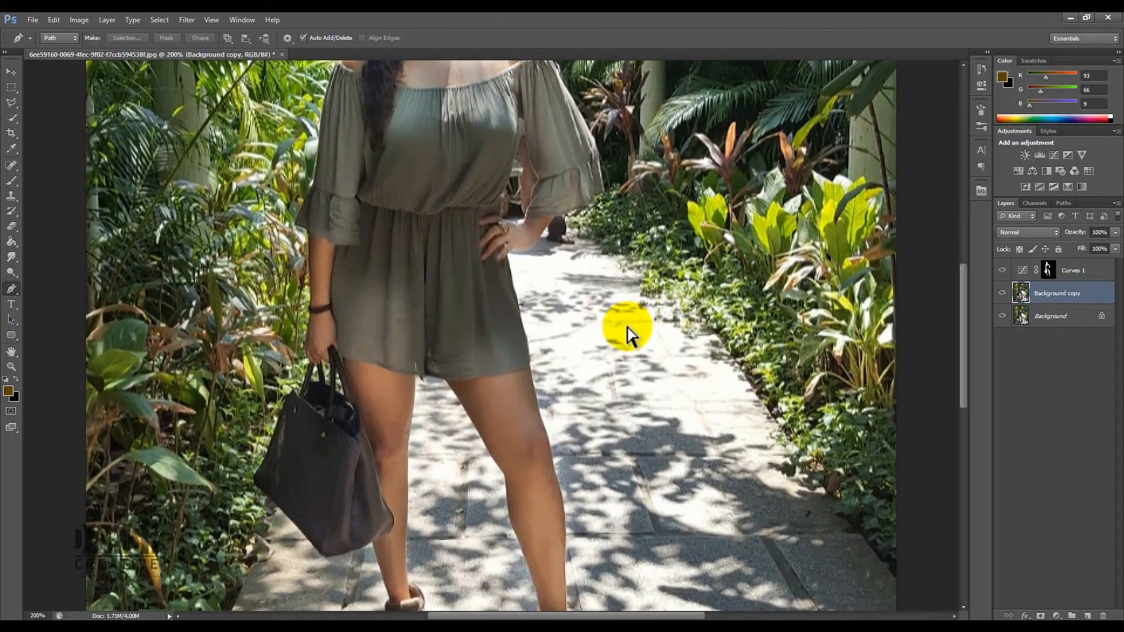
{"action": "scroll", "coordinate": [580, 319], "scroll_direction": "up", "scroll_amount": 5}
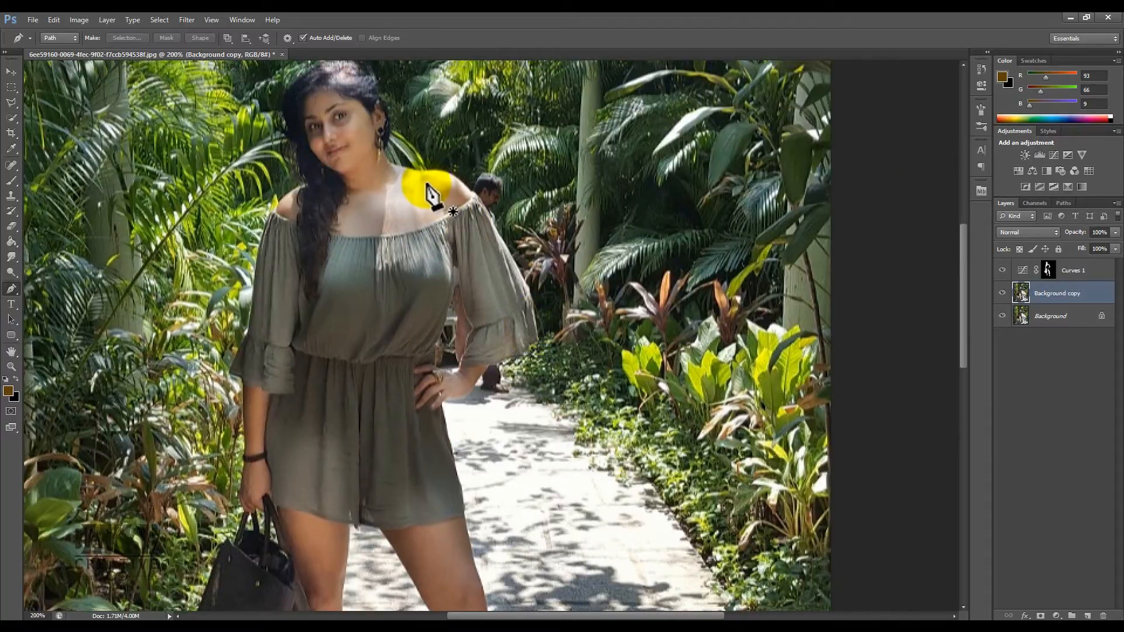
{"action": "key", "text": "ctrl+plus"}
{"action": "scroll", "coordinate": [469, 235], "scroll_direction": "up", "scroll_amount": 3}
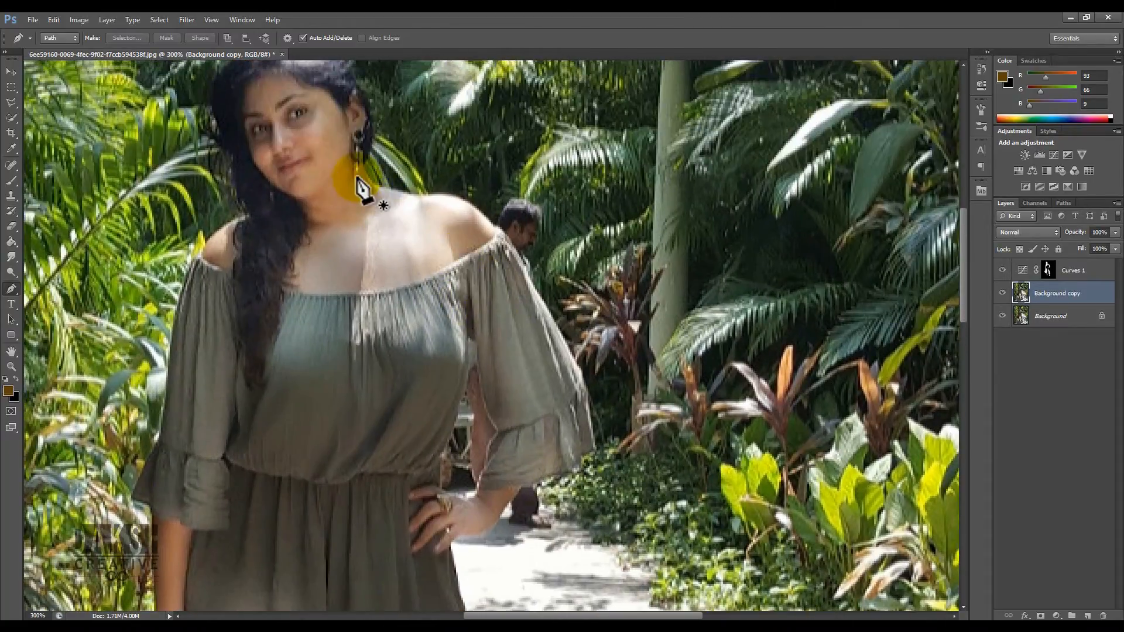
{"action": "left_click", "coordinate": [373, 185]}
{"action": "left_click_drag", "start_coordinate": [408, 194], "coordinate": [462, 197]}
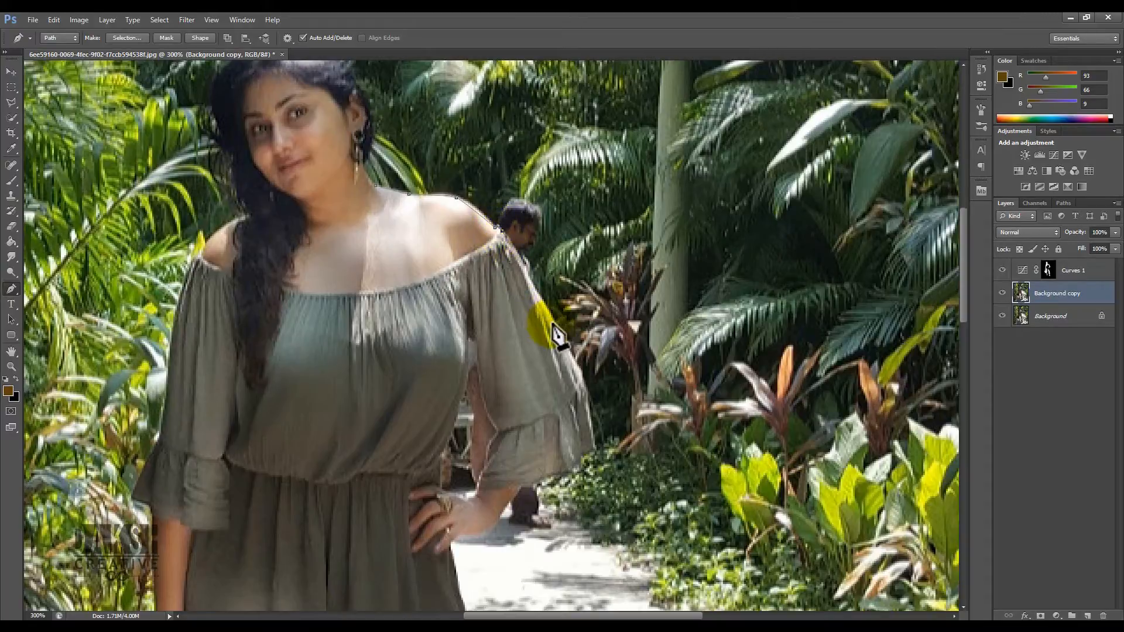
{"action": "left_click", "coordinate": [537, 294]}
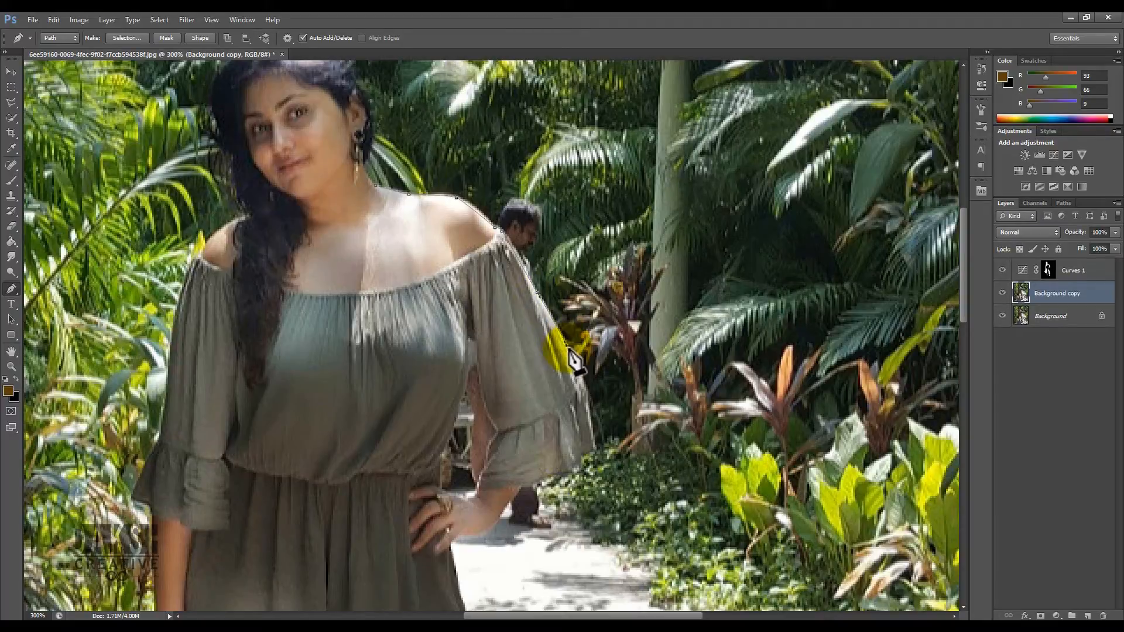
{"action": "left_click", "coordinate": [592, 446]}
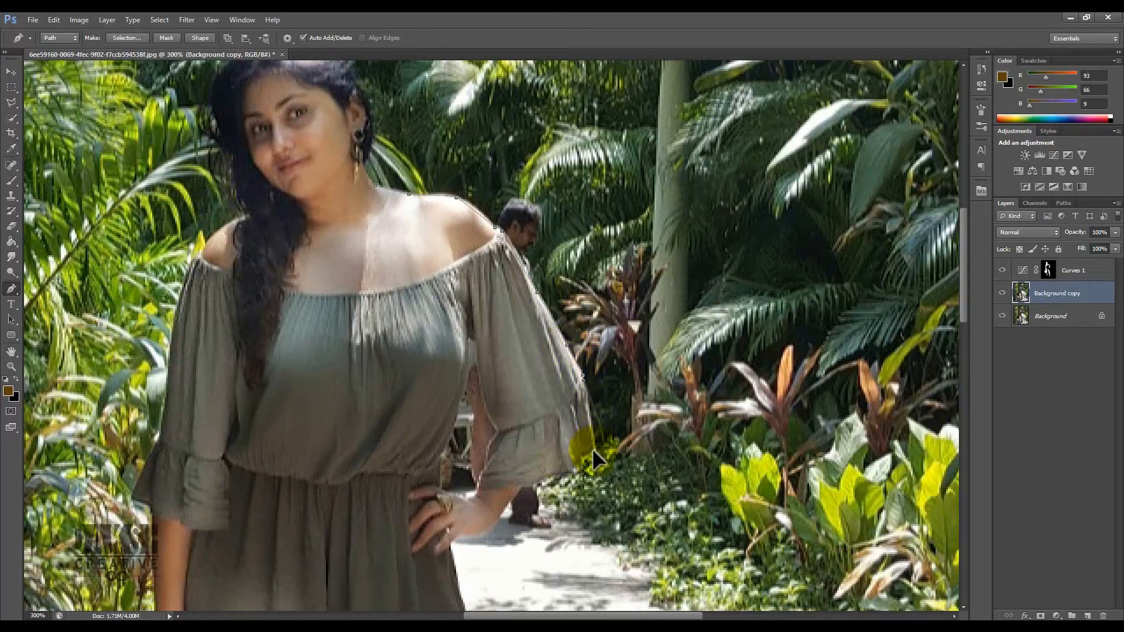
{"action": "left_click", "coordinate": [577, 454]}
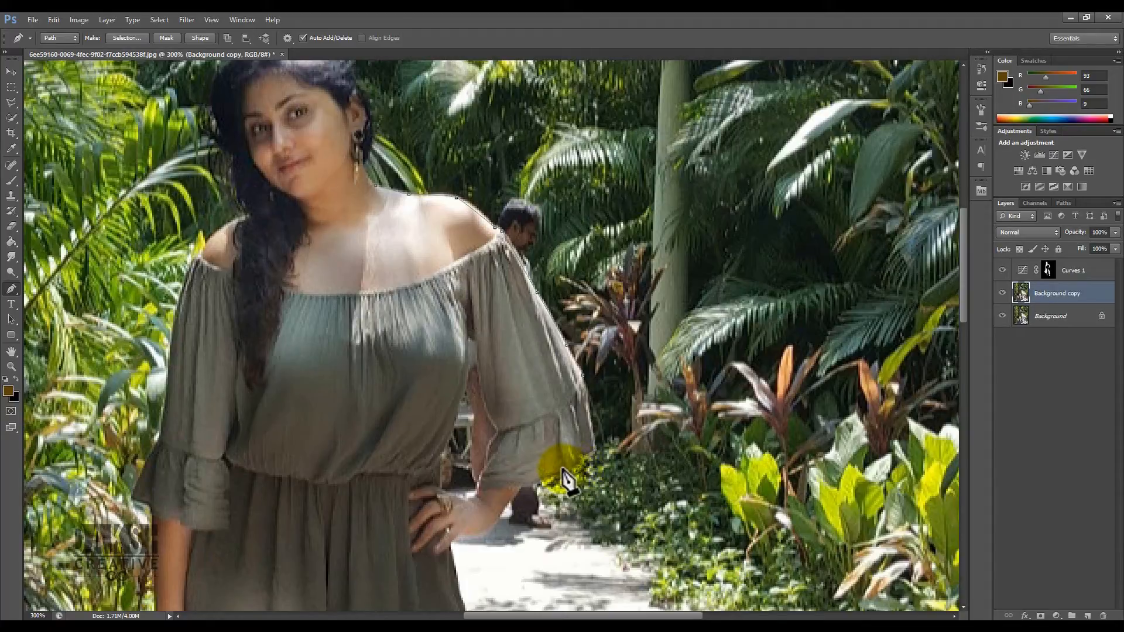
{"action": "left_click", "coordinate": [520, 488]}
{"action": "left_click_drag", "start_coordinate": [519, 489], "coordinate": [556, 380]}
{"action": "left_click", "coordinate": [530, 417]}
{"action": "left_click", "coordinate": [501, 426]}
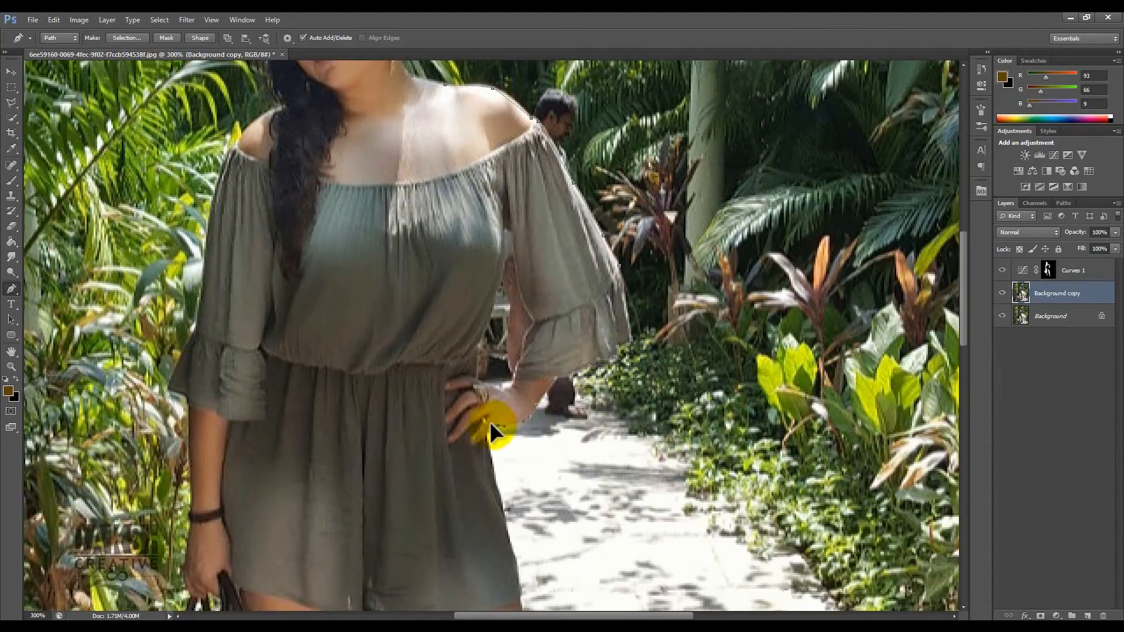
- Continue the path down the outer edge of her right leg
{"action": "scroll", "coordinate": [504, 399], "scroll_direction": "down", "scroll_amount": 3}
{"action": "scroll", "coordinate": [516, 352], "scroll_direction": "down", "scroll_amount": 5}
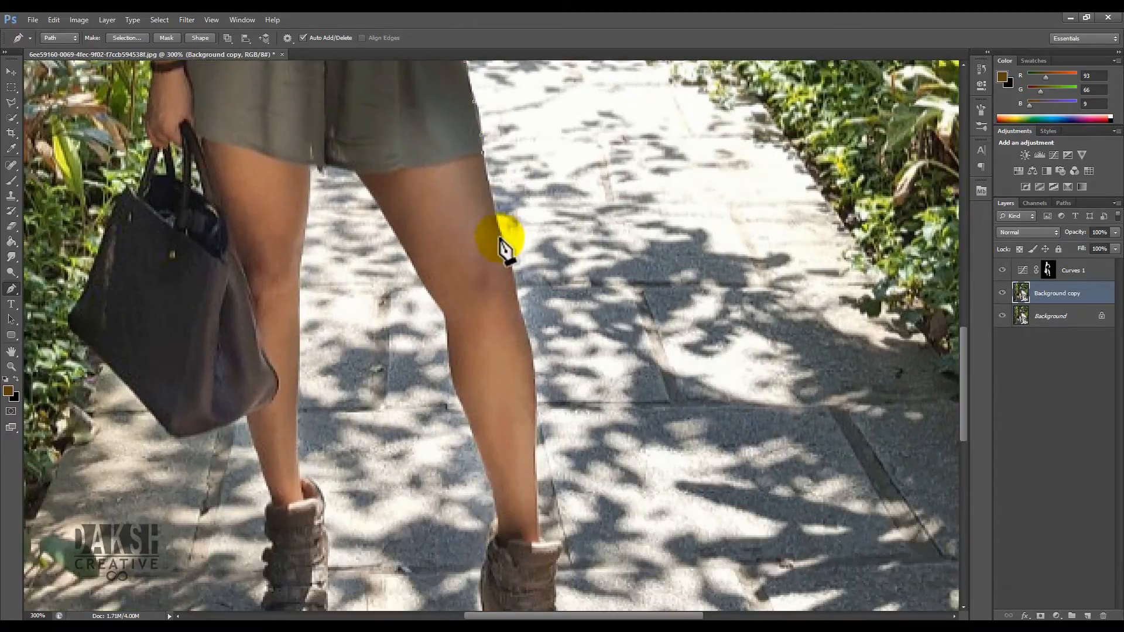
{"action": "left_click_drag", "start_coordinate": [520, 306], "coordinate": [521, 312]}
{"action": "mouse_move", "coordinate": [532, 369]}
{"action": "left_mouse_down"}
{"action": "mouse_move", "coordinate": [531, 381]}
{"action": "mouse_move", "coordinate": [518, 191]}
{"action": "left_mouse_up"}
{"action": "left_click", "coordinate": [521, 289]}
{"action": "left_click", "coordinate": [523, 347]}
{"action": "left_click", "coordinate": [536, 349]}
{"action": "left_click", "coordinate": [547, 350]}
{"action": "left_click", "coordinate": [540, 371]}
{"action": "mouse_move", "coordinate": [541, 391]}
{"action": "left_mouse_down"}
{"action": "mouse_move", "coordinate": [533, 298]}
{"action": "mouse_move", "coordinate": [557, 387]}
{"action": "left_mouse_up"}
{"action": "left_click", "coordinate": [559, 415]}
{"action": "left_click_drag", "start_coordinate": [527, 425], "coordinate": [508, 414]}
{"action": "left_click", "coordinate": [478, 363]}
{"action": "left_click", "coordinate": [461, 346]}
{"action": "left_click", "coordinate": [459, 303]}
{"action": "left_click", "coordinate": [463, 273]}
{"action": "left_click", "coordinate": [476, 231]}
{"action": "right_click", "coordinate": [476, 230]}
{"action": "left_click", "coordinate": [474, 220]}
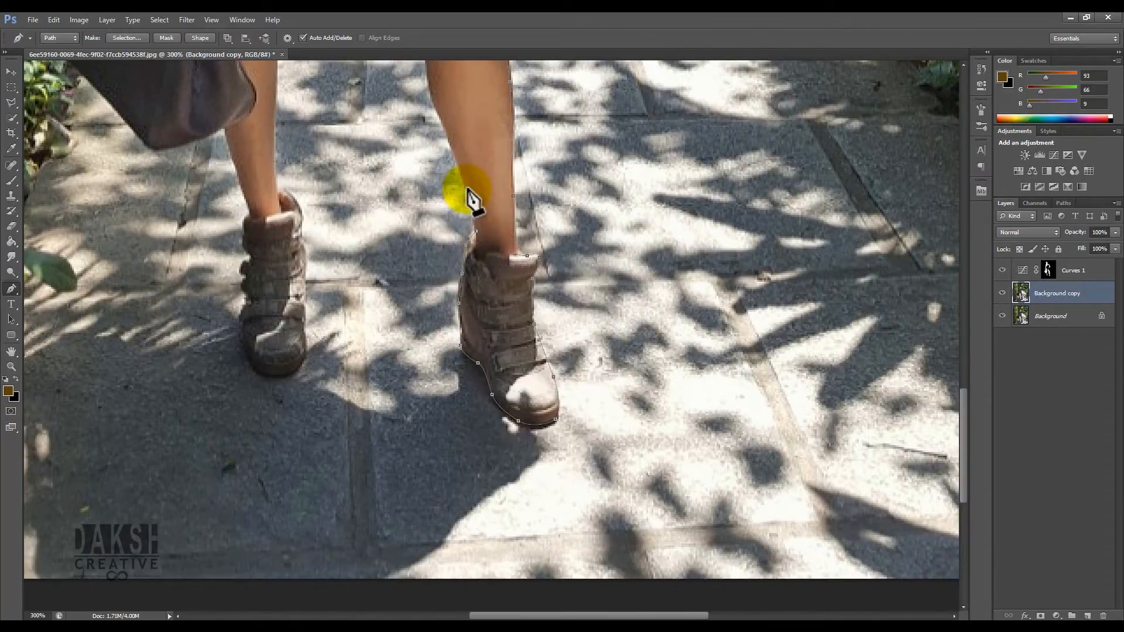
- Trace the path around her right boot
{"action": "left_click_drag", "start_coordinate": [487, 201], "coordinate": [543, 293]}
{"action": "left_click_drag", "start_coordinate": [513, 252], "coordinate": [507, 233]}
{"action": "left_click_drag", "start_coordinate": [482, 171], "coordinate": [481, 153]}
{"action": "left_click_drag", "start_coordinate": [516, 182], "coordinate": [583, 305]}
{"action": "left_click_drag", "start_coordinate": [543, 240], "coordinate": [535, 227]}
{"action": "left_click_drag", "start_coordinate": [508, 183], "coordinate": [501, 165]}
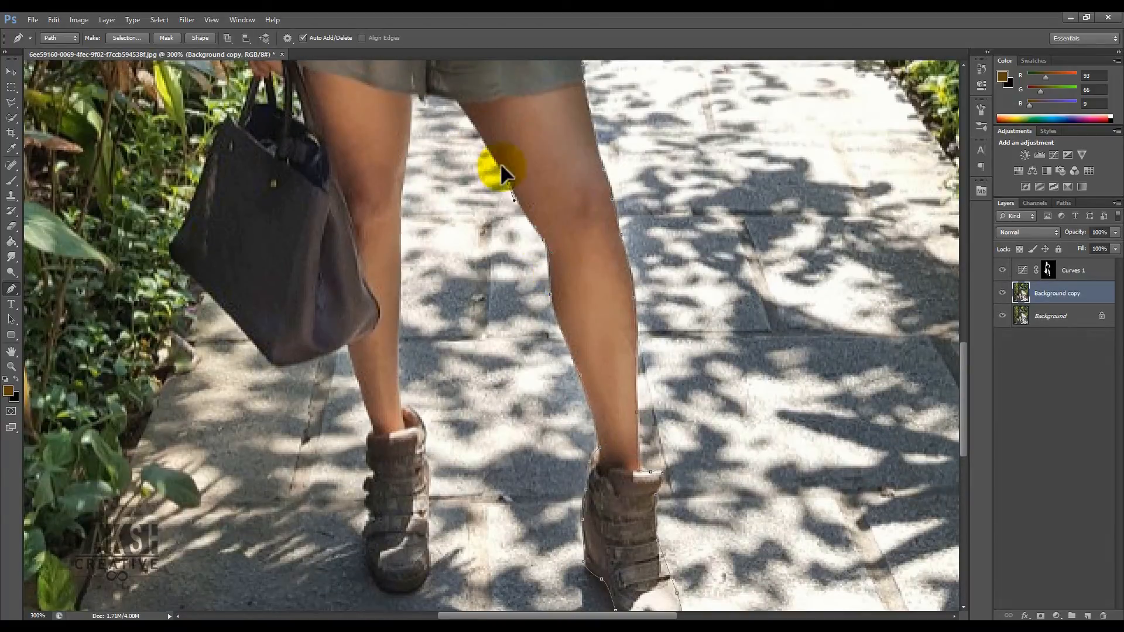
- Continue the path up between the legs and down around her left leg and boot
{"action": "left_click_drag", "start_coordinate": [463, 101], "coordinate": [452, 103]}
{"action": "left_click", "coordinate": [430, 105]}
{"action": "left_click", "coordinate": [414, 100]}
{"action": "left_click_drag", "start_coordinate": [405, 164], "coordinate": [403, 182]}
{"action": "left_click_drag", "start_coordinate": [400, 215], "coordinate": [400, 223]}
{"action": "left_click_drag", "start_coordinate": [400, 235], "coordinate": [402, 129]}
{"action": "left_click", "coordinate": [401, 193]}
{"action": "left_click_drag", "start_coordinate": [400, 267], "coordinate": [401, 274]}
{"action": "left_click", "coordinate": [402, 297]}
{"action": "left_click", "coordinate": [416, 305]}
{"action": "left_click_drag", "start_coordinate": [429, 331], "coordinate": [430, 341]}
{"action": "left_click", "coordinate": [432, 373]}
{"action": "left_click_drag", "start_coordinate": [440, 385], "coordinate": [452, 285]}
{"action": "left_click", "coordinate": [441, 330]}
{"action": "mouse_move", "coordinate": [443, 363]}
{"action": "left_mouse_down"}
{"action": "mouse_move", "coordinate": [401, 385]}
{"action": "mouse_move", "coordinate": [382, 362]}
{"action": "mouse_move", "coordinate": [380, 329]}
{"action": "left_mouse_up"}
{"action": "left_click", "coordinate": [382, 316]}
{"action": "left_click", "coordinate": [384, 302]}
{"action": "left_click", "coordinate": [380, 292]}
{"action": "left_click", "coordinate": [377, 276]}
{"action": "left_click", "coordinate": [387, 272]}
{"action": "left_click", "coordinate": [381, 257]}
{"action": "left_click", "coordinate": [381, 244]}
{"action": "left_click", "coordinate": [382, 228]}
{"action": "left_click", "coordinate": [371, 172]}
{"action": "left_click", "coordinate": [362, 136]}
{"action": "left_click", "coordinate": [342, 147]}
{"action": "left_click", "coordinate": [319, 154]}
{"action": "left_click", "coordinate": [289, 159]}
{"action": "left_click", "coordinate": [284, 155]}
{"action": "left_click_drag", "start_coordinate": [273, 141], "coordinate": [396, 265]}
{"action": "left_click_drag", "start_coordinate": [354, 219], "coordinate": [336, 203]}
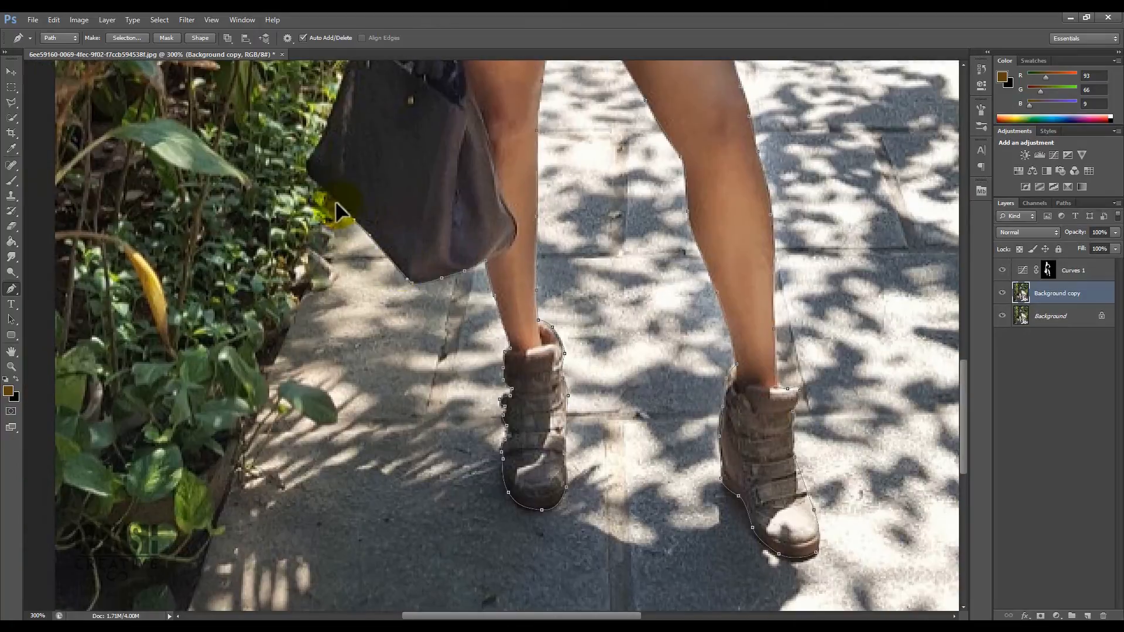
- Trace the path around the handbag
{"action": "left_click", "coordinate": [310, 157]}
{"action": "left_click_drag", "start_coordinate": [344, 135], "coordinate": [392, 251]}
{"action": "left_click", "coordinate": [386, 215]}
{"action": "left_click", "coordinate": [405, 162]}
{"action": "left_click", "coordinate": [409, 158]}
{"action": "left_click", "coordinate": [414, 149]}
{"action": "left_click", "coordinate": [420, 161]}
{"action": "left_click", "coordinate": [427, 146]}
{"action": "left_click", "coordinate": [433, 91]}
{"action": "left_click_drag", "start_coordinate": [433, 92], "coordinate": [518, 272]}
{"action": "left_click", "coordinate": [522, 237]}
{"action": "left_click", "coordinate": [525, 215]}
{"action": "left_click", "coordinate": [522, 210]}
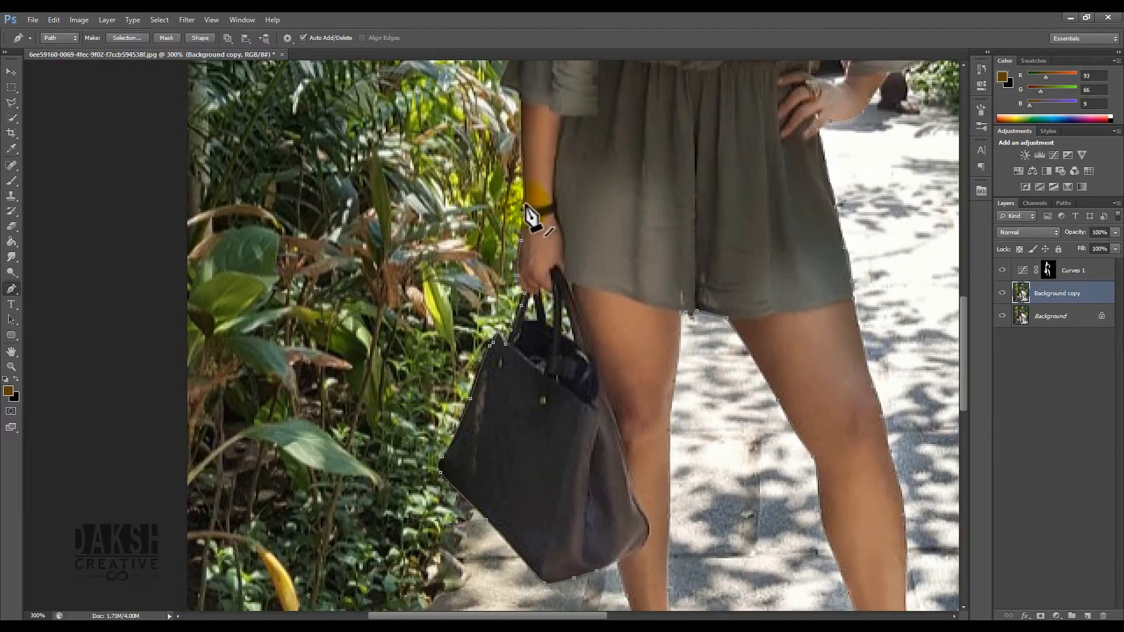
- Close the path along her left hand, arm, shoulder and hair back to the starting point
{"action": "left_click", "coordinate": [523, 202]}
{"action": "left_click", "coordinate": [523, 137]}
{"action": "left_click_drag", "start_coordinate": [524, 137], "coordinate": [581, 309]}
{"action": "left_click", "coordinate": [580, 270]}
{"action": "left_click", "coordinate": [577, 260]}
{"action": "left_click", "coordinate": [559, 251]}
{"action": "left_click", "coordinate": [586, 197]}
{"action": "left_click", "coordinate": [590, 179]}
{"action": "left_click_drag", "start_coordinate": [590, 178], "coordinate": [589, 339]}
{"action": "left_click", "coordinate": [600, 239]}
{"action": "left_click", "coordinate": [605, 226]}
{"action": "left_click_drag", "start_coordinate": [620, 178], "coordinate": [628, 322]}
{"action": "left_click", "coordinate": [631, 316]}
{"action": "left_click", "coordinate": [654, 289]}
{"action": "left_click", "coordinate": [682, 271]}
{"action": "left_click", "coordinate": [671, 254]}
{"action": "left_click", "coordinate": [667, 216]}
{"action": "left_click", "coordinate": [653, 199]}
{"action": "left_click", "coordinate": [648, 168]}
{"action": "left_click_drag", "start_coordinate": [655, 130], "coordinate": [670, 102]}
{"action": "mouse_move", "coordinate": [705, 98]}
{"action": "left_mouse_down"}
{"action": "mouse_move", "coordinate": [636, 217]}
{"action": "mouse_move", "coordinate": [673, 210]}
{"action": "left_mouse_up"}
{"action": "left_click", "coordinate": [706, 227]}
{"action": "left_click", "coordinate": [717, 250]}
{"action": "left_click", "coordinate": [737, 317]}
{"action": "left_click", "coordinate": [732, 344]}
{"action": "left_click", "coordinate": [742, 363]}
{"action": "left_click_drag", "start_coordinate": [762, 386], "coordinate": [649, 206]}
- Turn the closed path into a selection with a feather radius of 1.5 pixels
{"action": "right_click", "coordinate": [606, 252]}
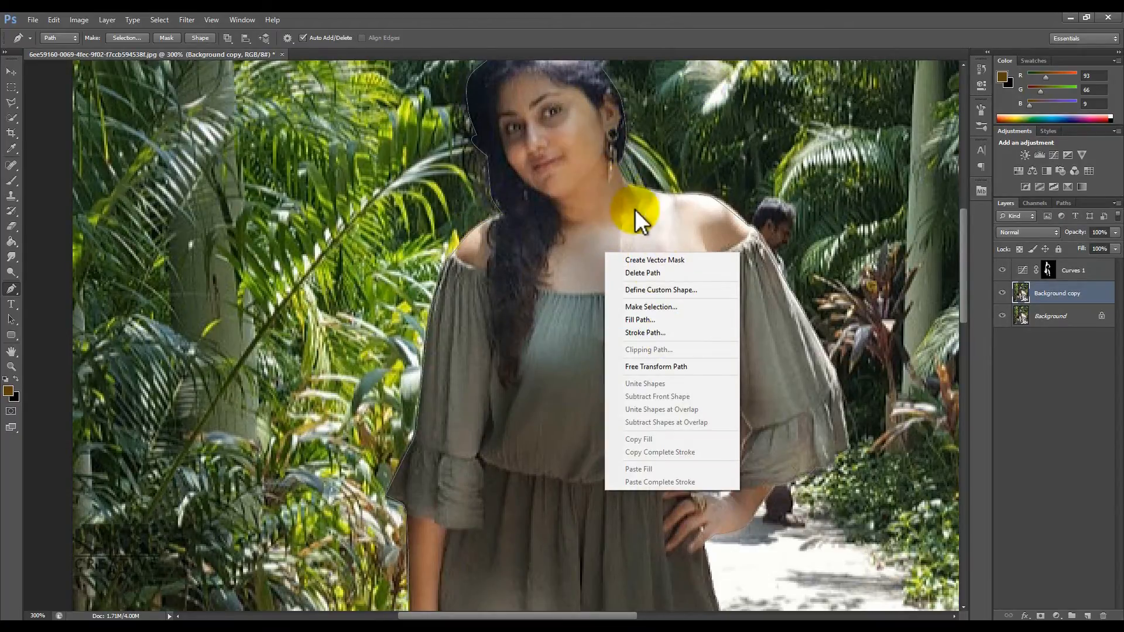
{"action": "left_click", "coordinate": [663, 307]}
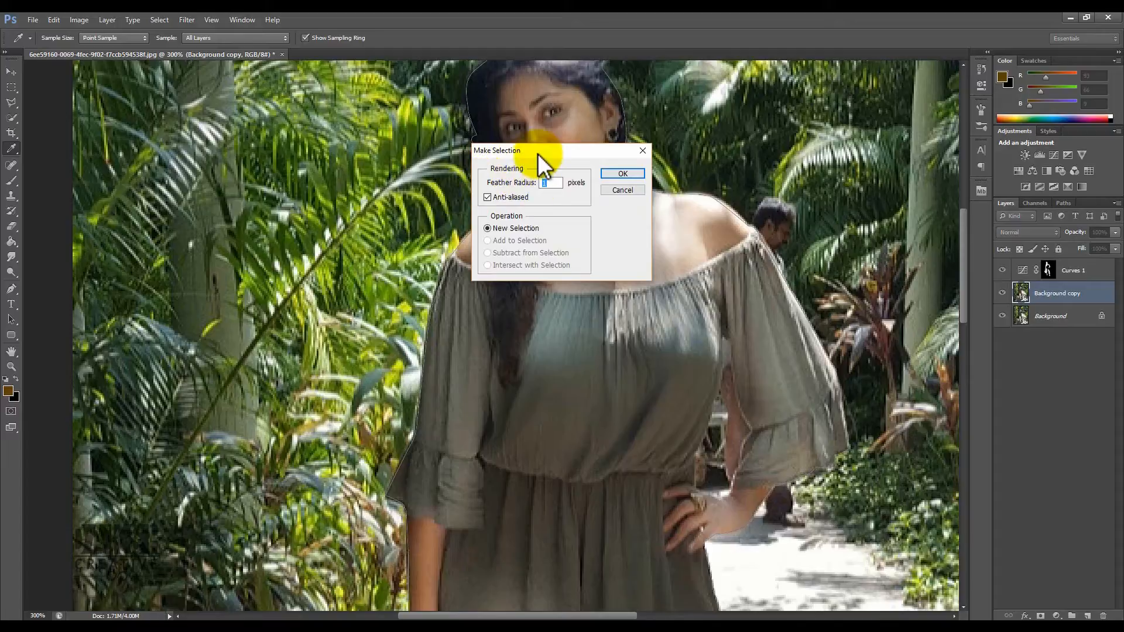
{"action": "left_click_drag", "start_coordinate": [538, 153], "coordinate": [612, 242]}
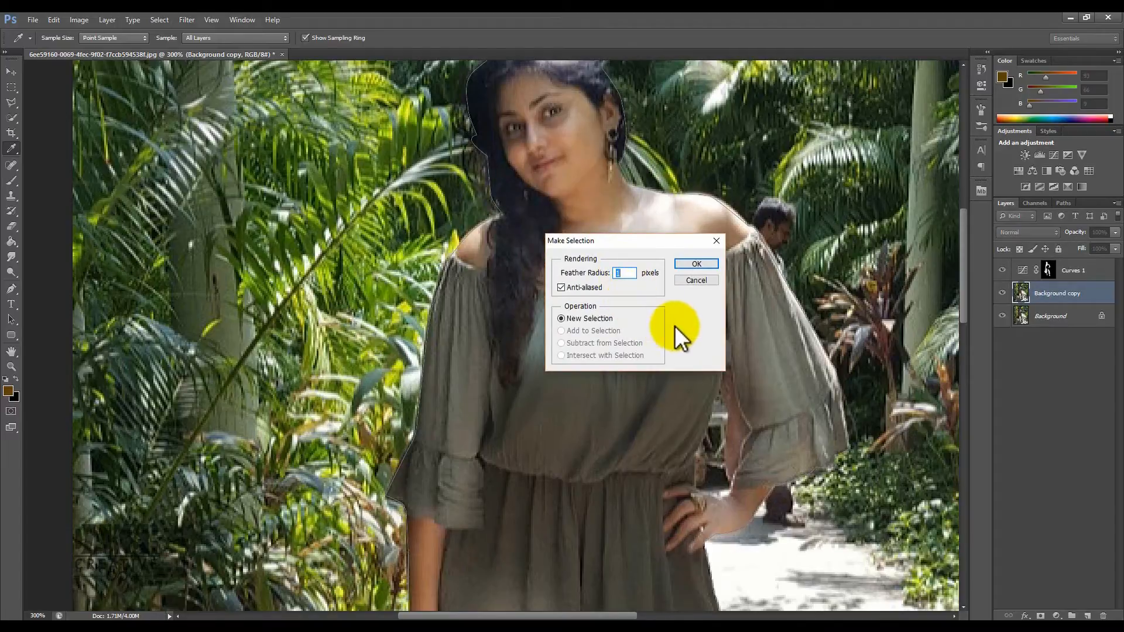
{"action": "type", "text": "1.5"}
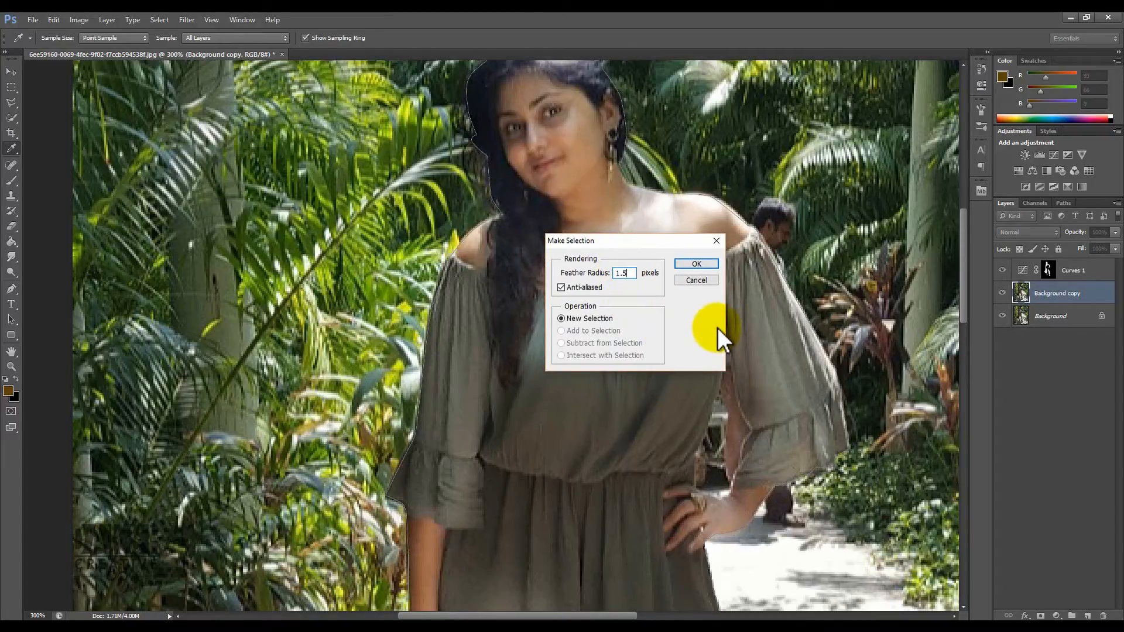
{"action": "left_click", "coordinate": [695, 264]}
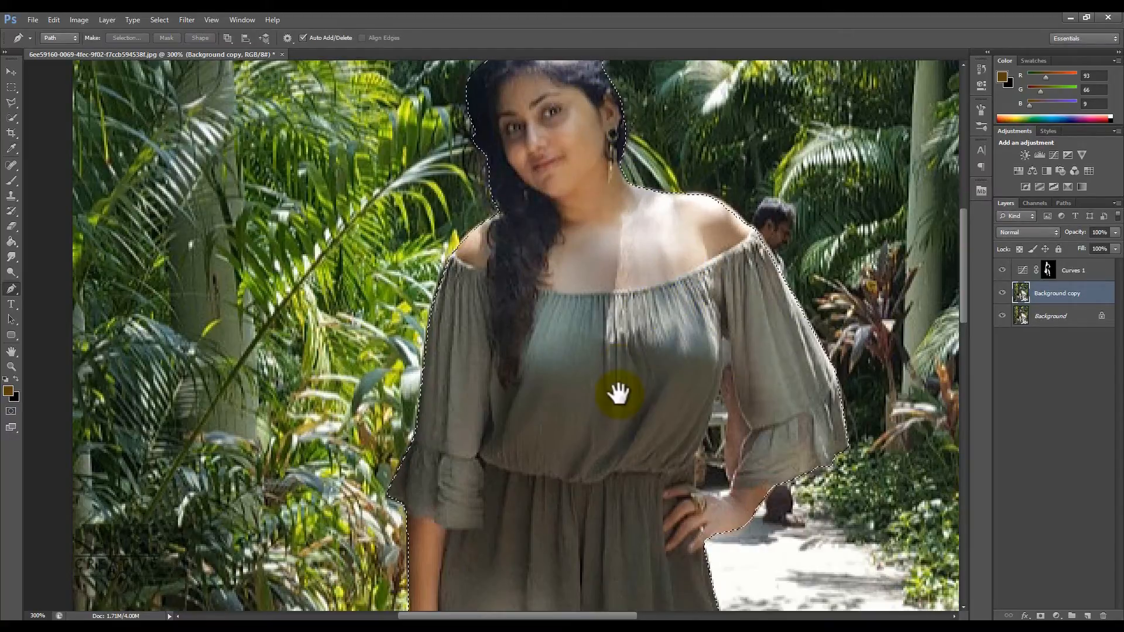
- Add a layer mask from the selection to the Background copy layer and hide the Background layer
{"action": "left_click_drag", "start_coordinate": [615, 394], "coordinate": [585, 220]}
{"action": "left_click_drag", "start_coordinate": [627, 499], "coordinate": [599, 283]}
{"action": "left_click_drag", "start_coordinate": [673, 498], "coordinate": [652, 289]}
{"action": "left_click_drag", "start_coordinate": [694, 440], "coordinate": [685, 293]}
{"action": "key", "text": "ctrl+0"}
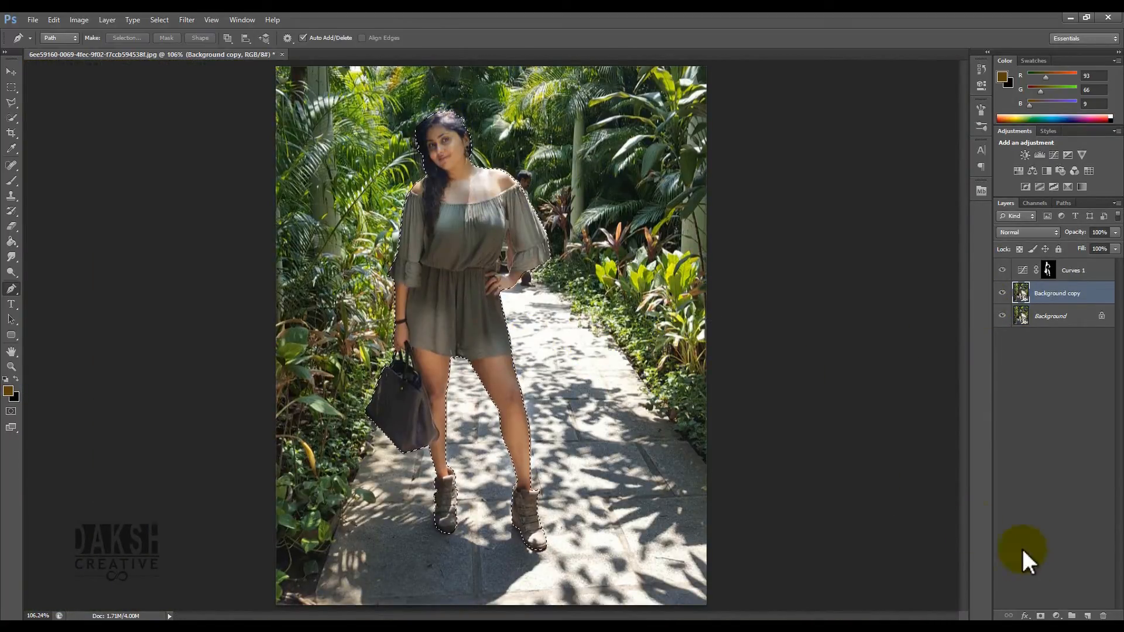
{"action": "left_click", "coordinate": [1041, 616]}
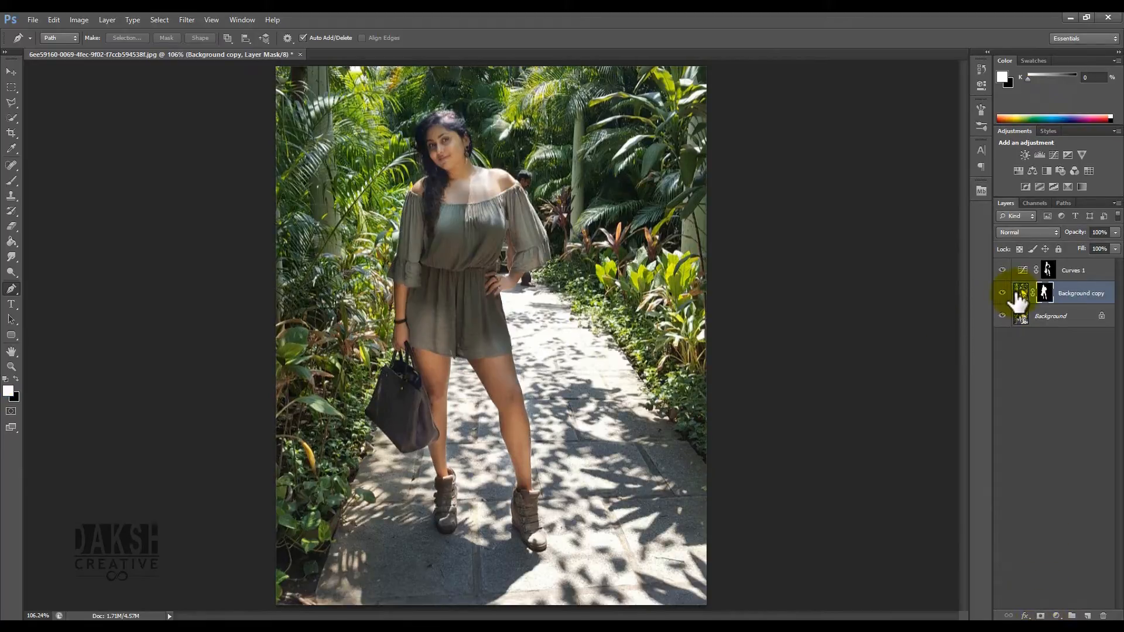
{"action": "left_click", "coordinate": [1002, 316]}
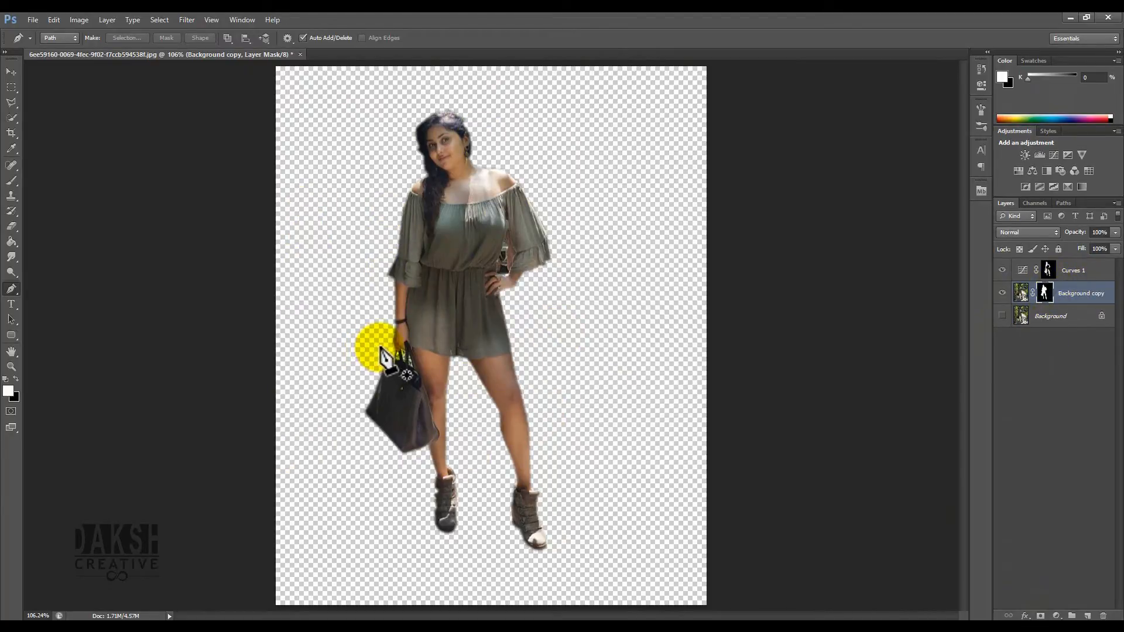
- Draw a closed path around the background gap between her left arm and waist
{"action": "key", "text": "ctrl+plus"}
{"action": "key", "text": "ctrl+plus"}
{"action": "key", "text": "ctrl+plus"}
{"action": "left_click_drag", "start_coordinate": [575, 301], "coordinate": [552, 604]}
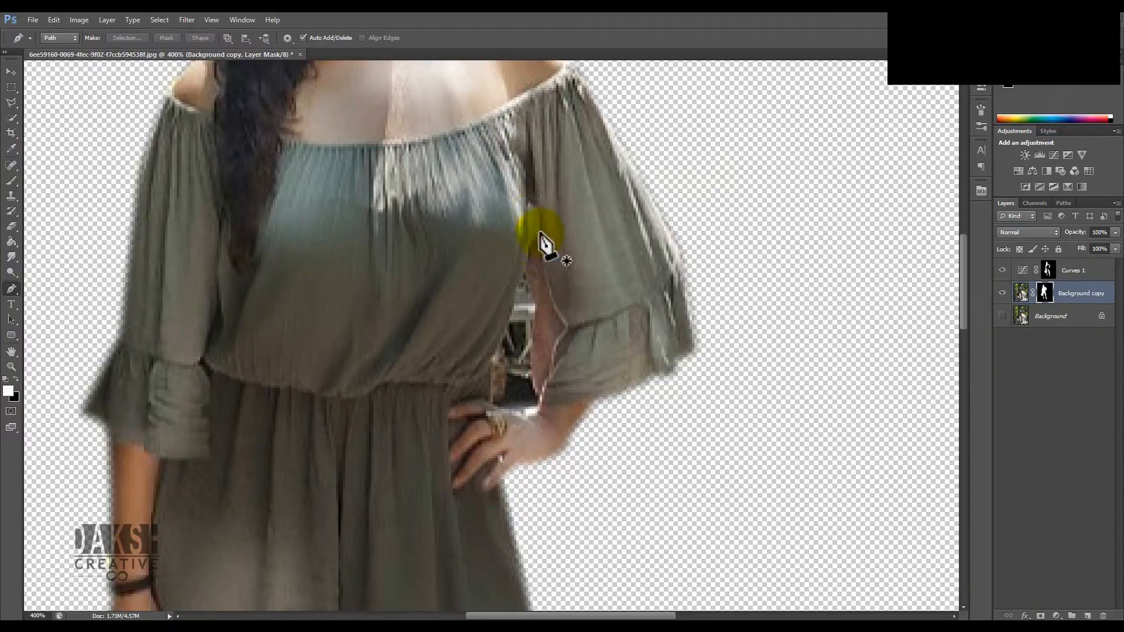
{"action": "left_click_drag", "start_coordinate": [531, 202], "coordinate": [528, 257]}
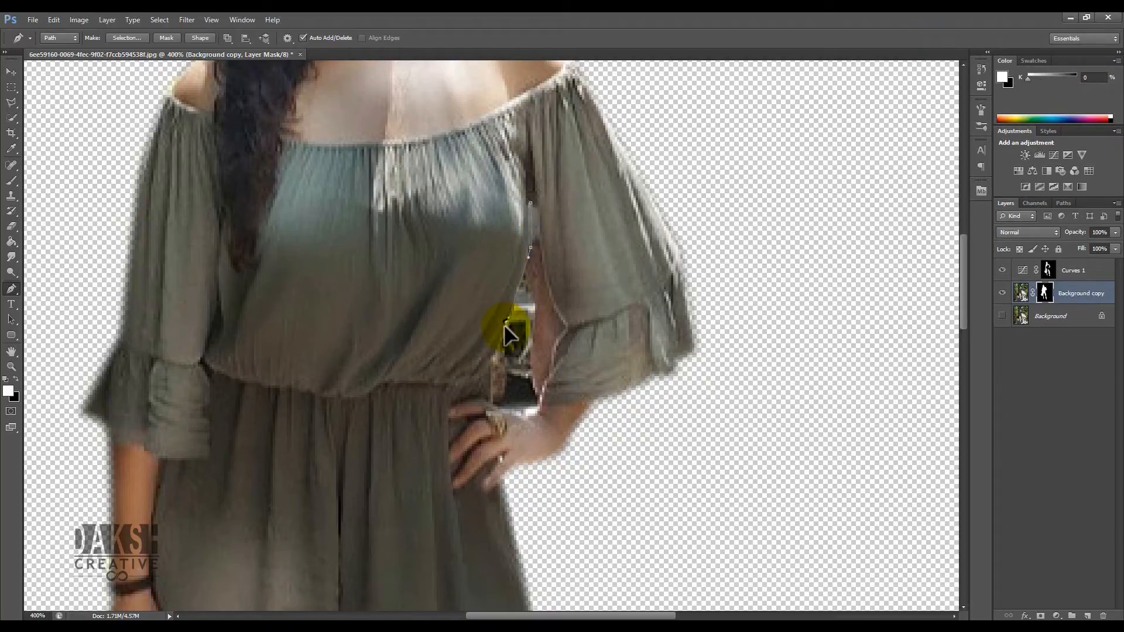
{"action": "left_click", "coordinate": [491, 357]}
{"action": "left_click", "coordinate": [491, 403]}
{"action": "left_click_drag", "start_coordinate": [532, 413], "coordinate": [534, 412]}
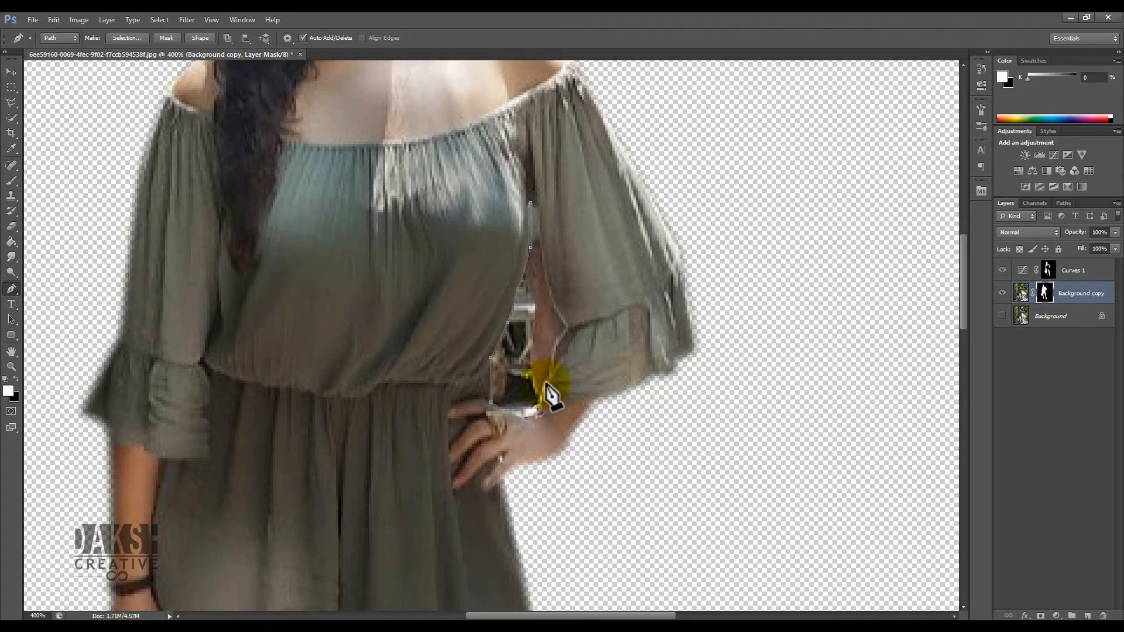
{"action": "left_click_drag", "start_coordinate": [552, 371], "coordinate": [551, 370]}
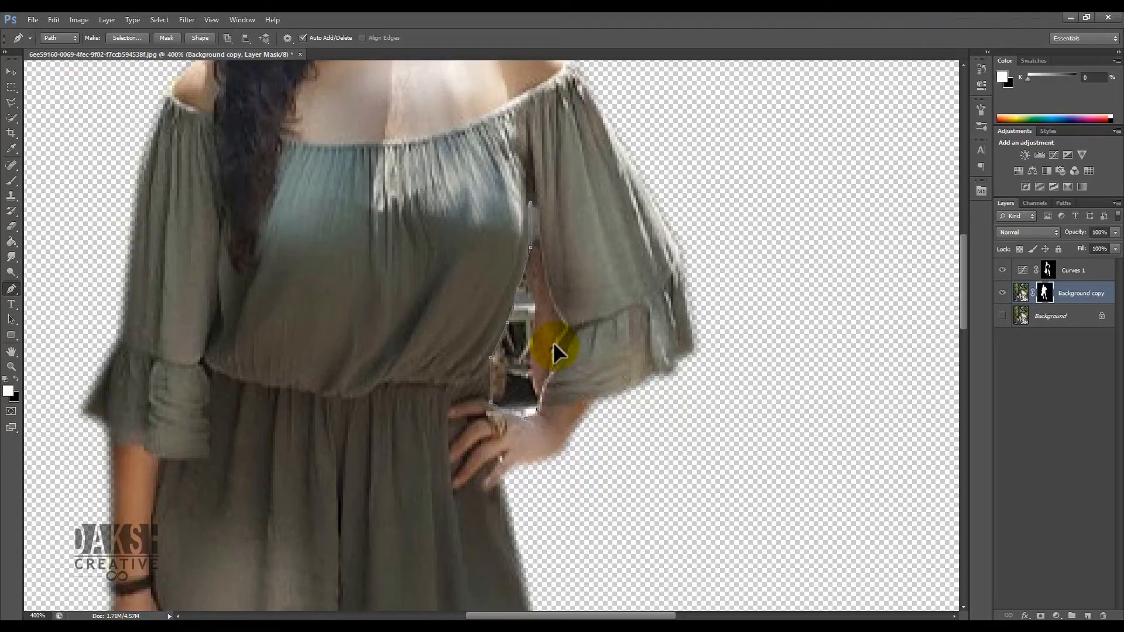
{"action": "left_click_drag", "start_coordinate": [563, 331], "coordinate": [563, 331]}
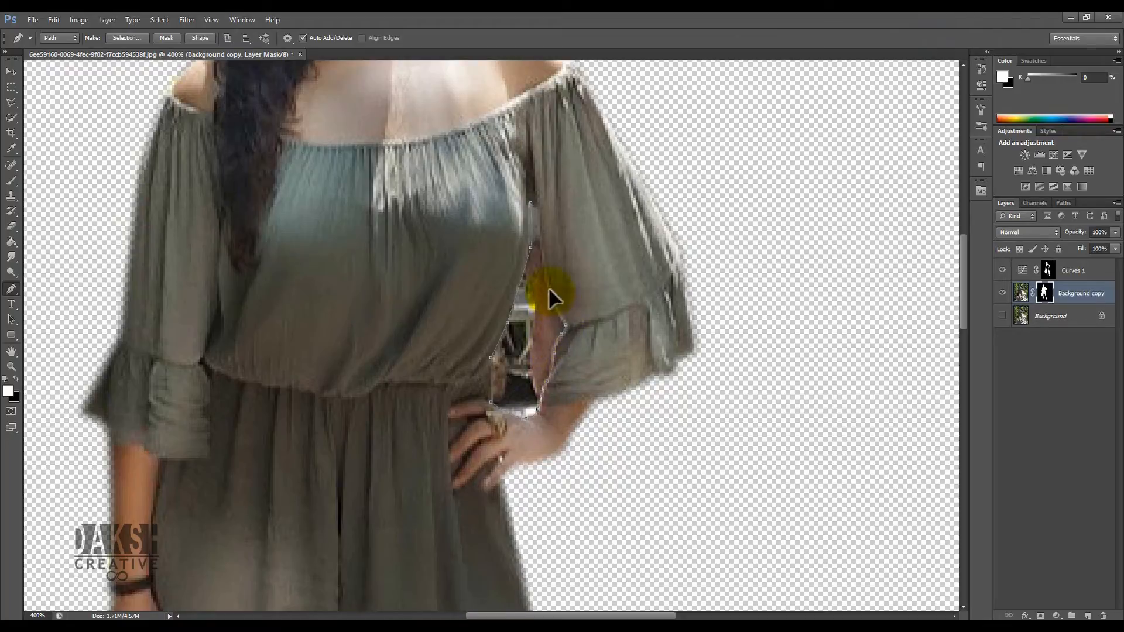
{"action": "left_click", "coordinate": [539, 249]}
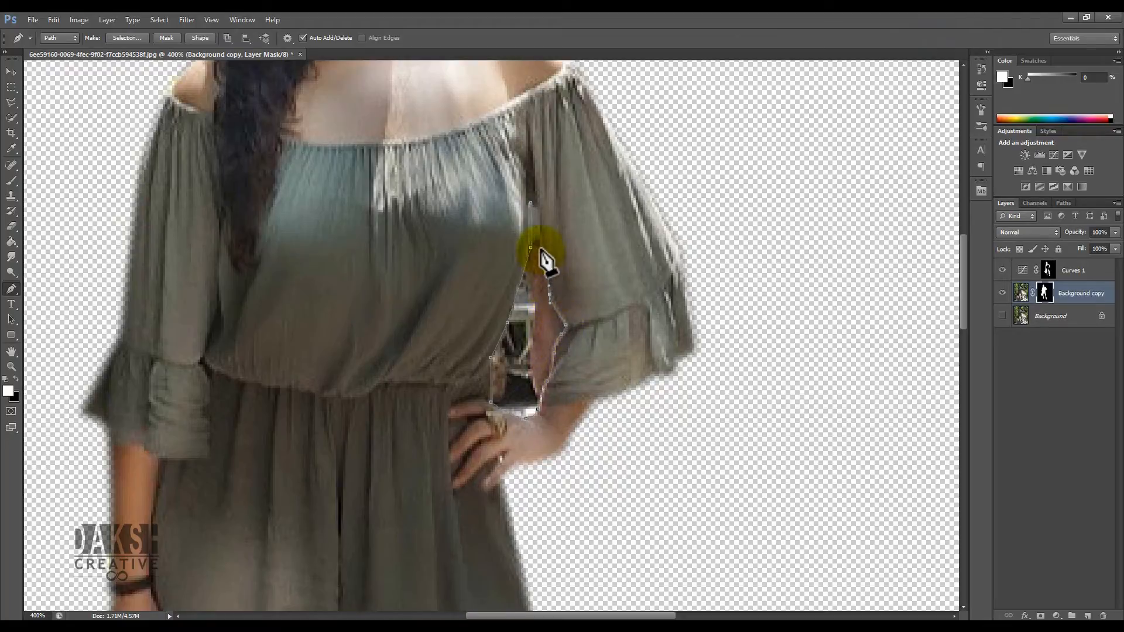
{"action": "left_click", "coordinate": [531, 203]}
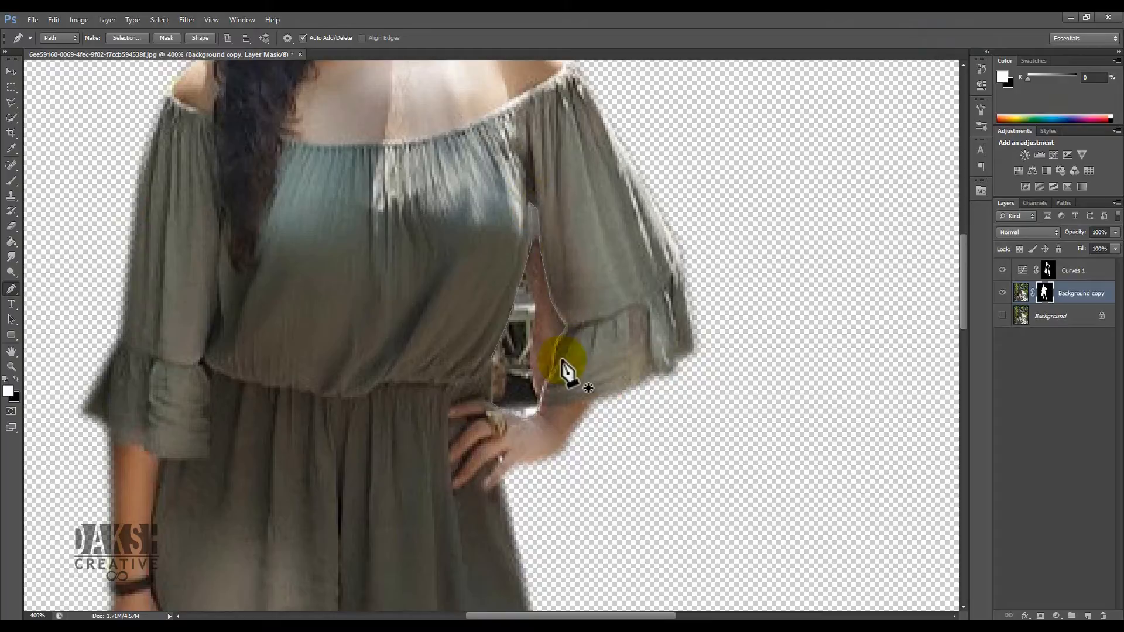
- Convert the gap path to a selection and fill it with black on the layer mask
{"action": "right_click", "coordinate": [547, 296]}
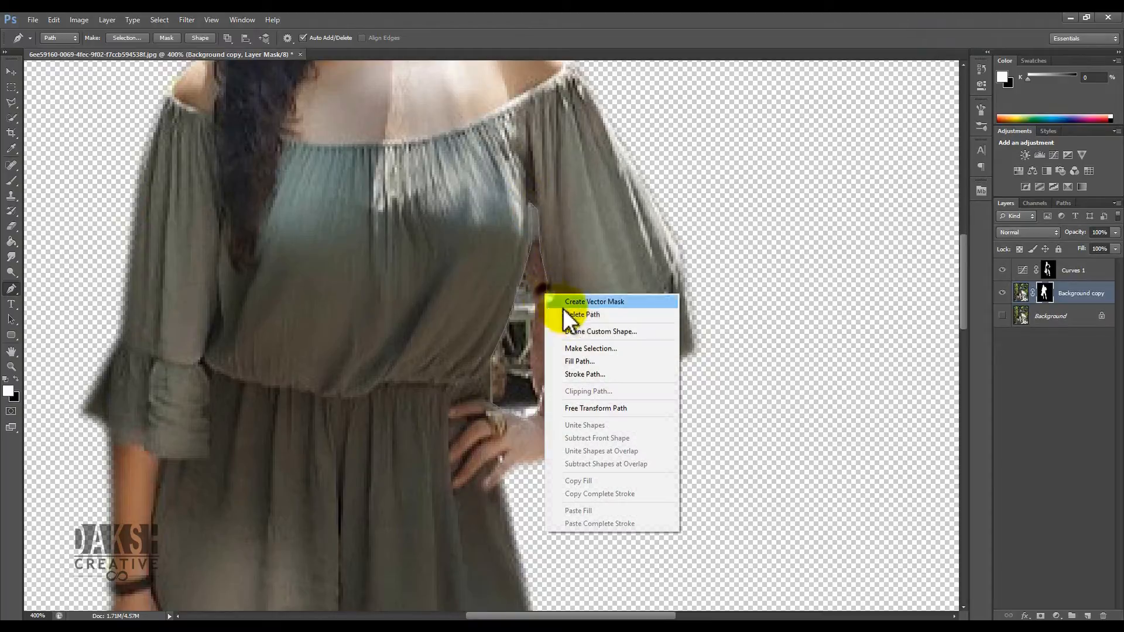
{"action": "left_click", "coordinate": [642, 350]}
{"action": "left_click", "coordinate": [689, 265]}
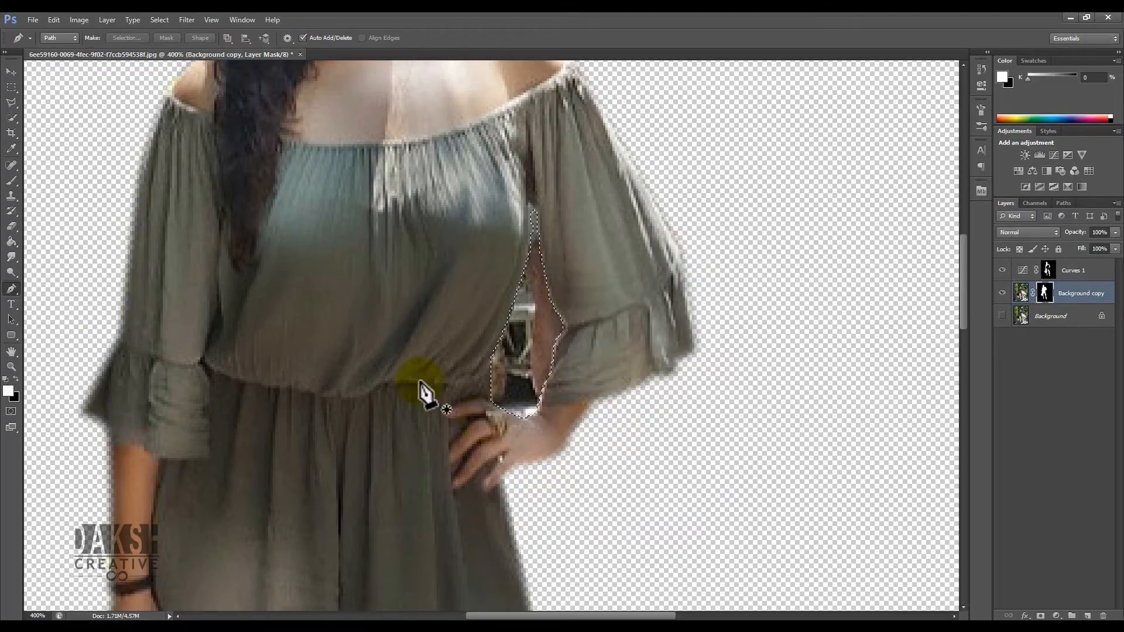
{"action": "left_click", "coordinate": [11, 242]}
{"action": "left_click", "coordinate": [15, 379]}
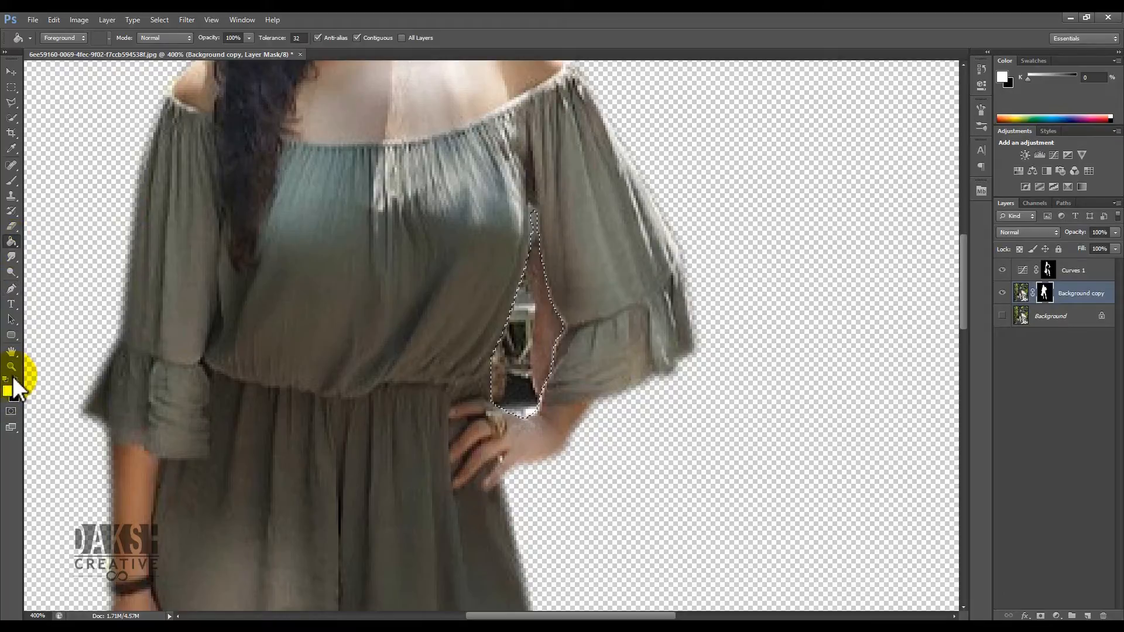
{"action": "left_click", "coordinate": [544, 354]}
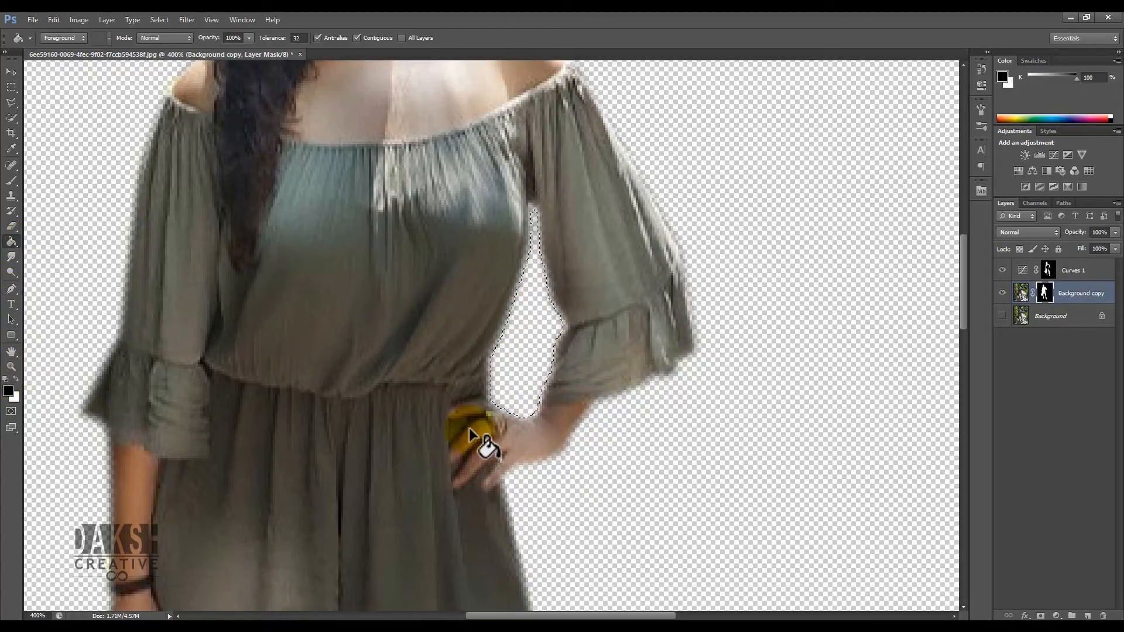
- Draw a closed path around the background gaps between the handbag handles
{"action": "left_click_drag", "start_coordinate": [548, 360], "coordinate": [582, 170]}
{"action": "left_click_drag", "start_coordinate": [546, 391], "coordinate": [567, 111]}
{"action": "left_click_drag", "start_coordinate": [193, 251], "coordinate": [341, 252]}
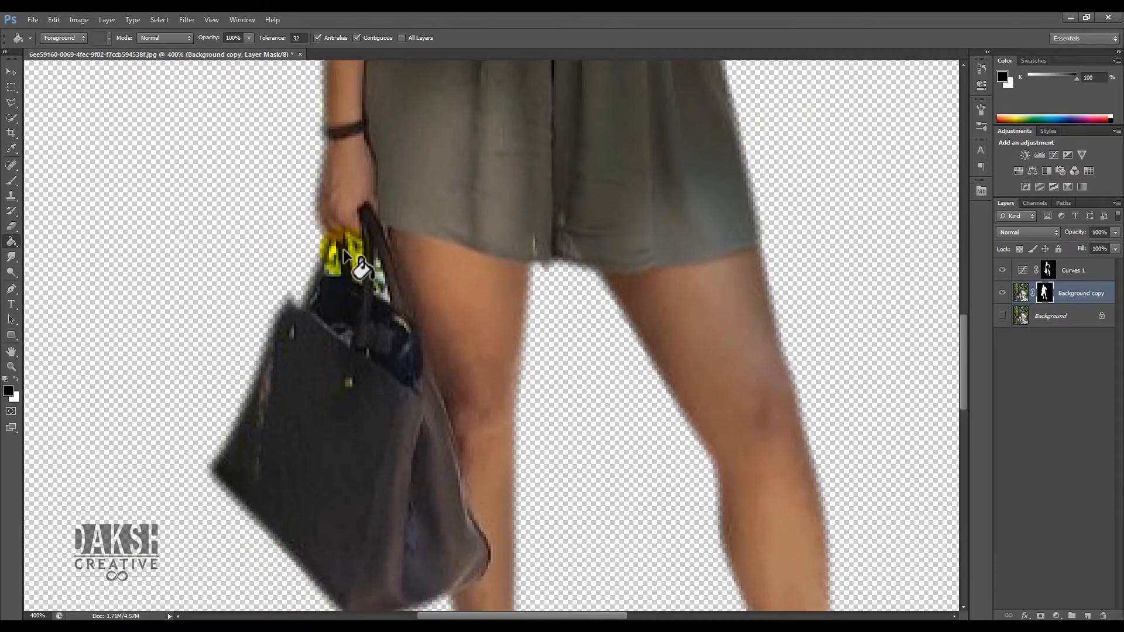
{"action": "key", "text": "ctrl+plus"}
{"action": "key", "text": "ctrl+plus"}
{"action": "left_click_drag", "start_coordinate": [337, 199], "coordinate": [583, 231]}
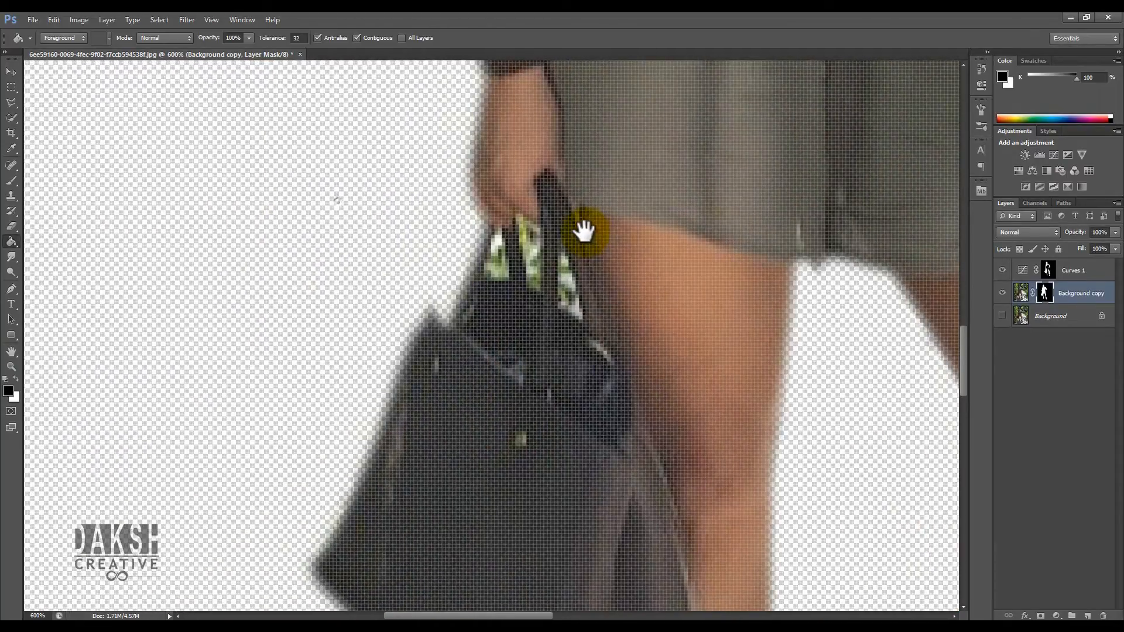
{"action": "key", "text": "ctrl+minus"}
{"action": "scroll", "coordinate": [608, 304], "scroll_direction": "up", "scroll_amount": 2}
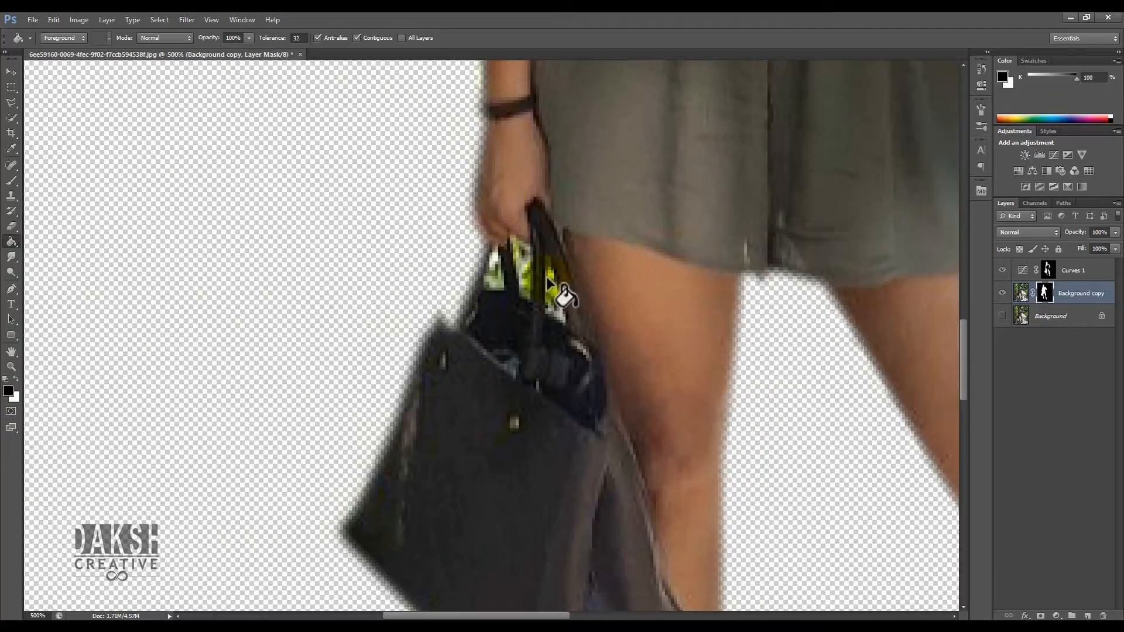
{"action": "left_click", "coordinate": [11, 71]}
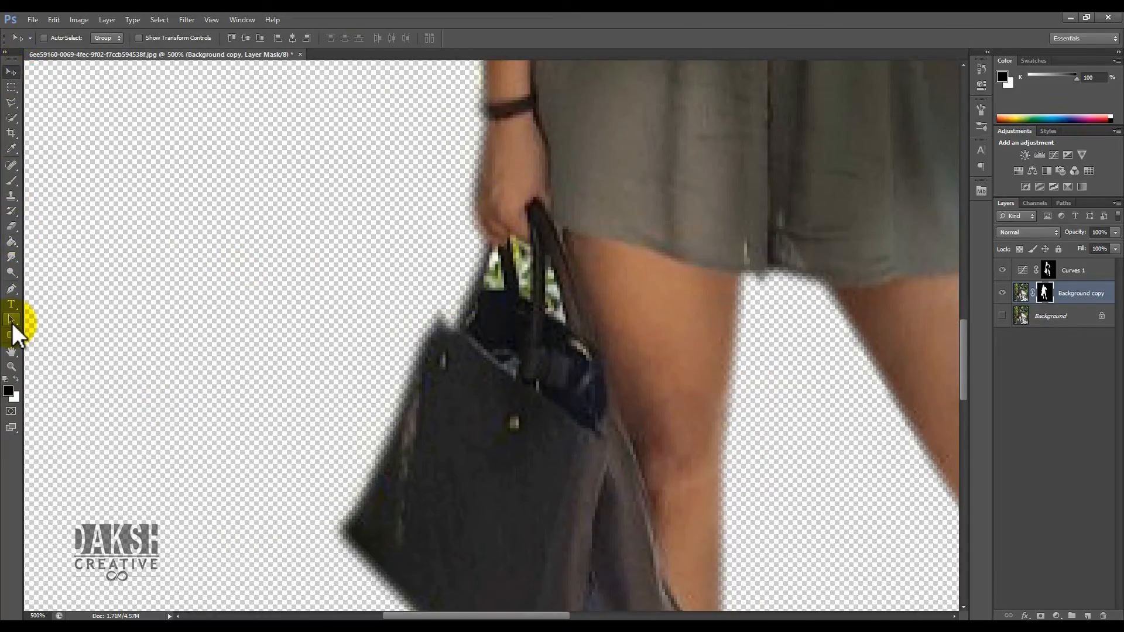
{"action": "left_click", "coordinate": [11, 289]}
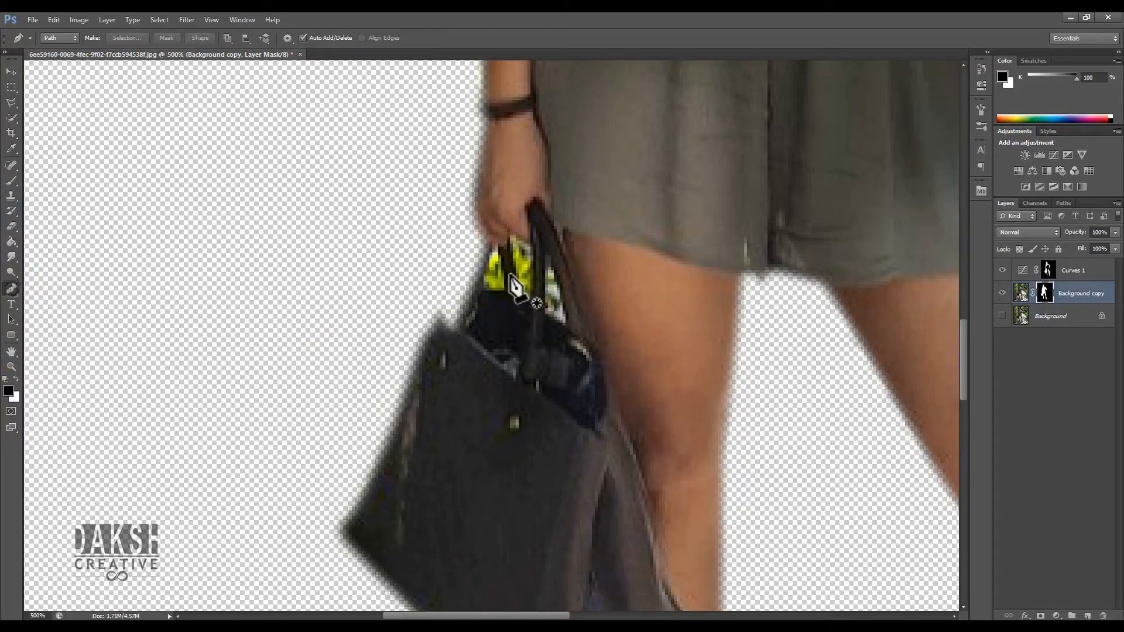
{"action": "left_click_drag", "start_coordinate": [495, 254], "coordinate": [483, 290]}
{"action": "left_click", "coordinate": [496, 254]}
{"action": "left_click_drag", "start_coordinate": [511, 238], "coordinate": [523, 300]}
{"action": "left_click", "coordinate": [531, 299]}
{"action": "left_click", "coordinate": [531, 247]}
{"action": "left_click", "coordinate": [510, 237]}
{"action": "left_click", "coordinate": [546, 252]}
{"action": "left_click_drag", "start_coordinate": [547, 312], "coordinate": [565, 327]}
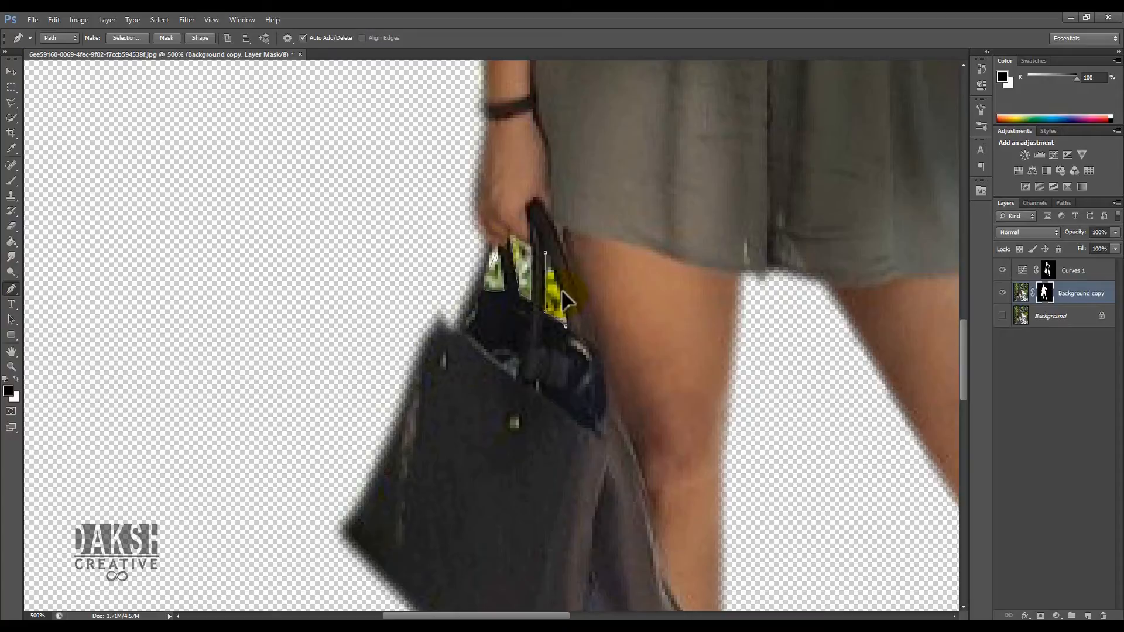
{"action": "left_click", "coordinate": [546, 253]}
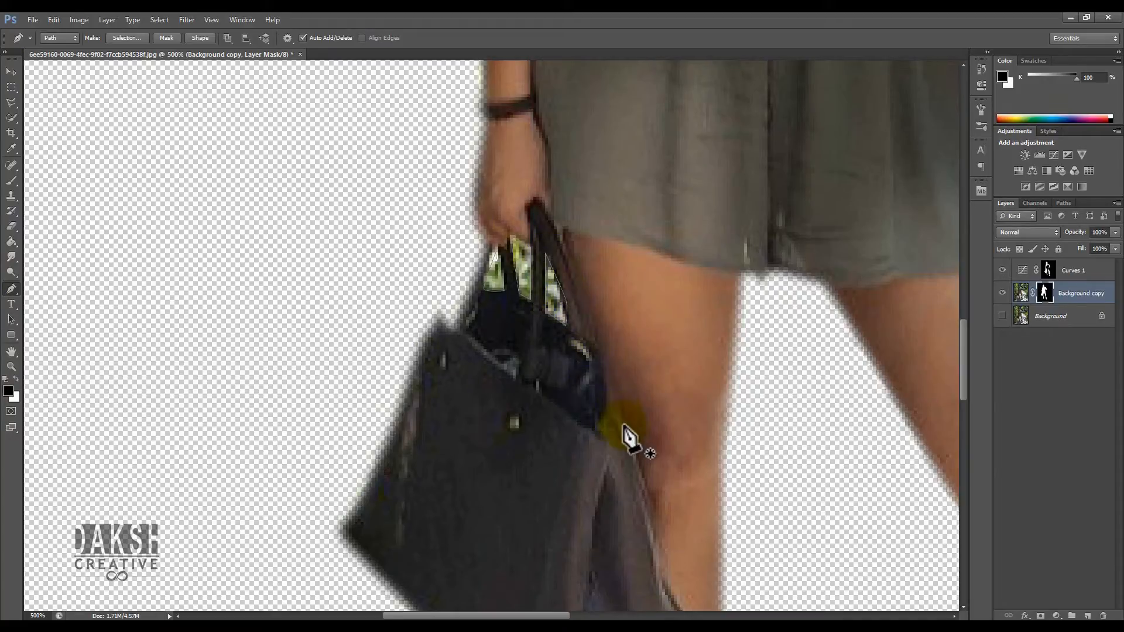
- Convert the handle path to a selection and fill it with black on the mask
{"action": "right_click", "coordinate": [541, 293]}
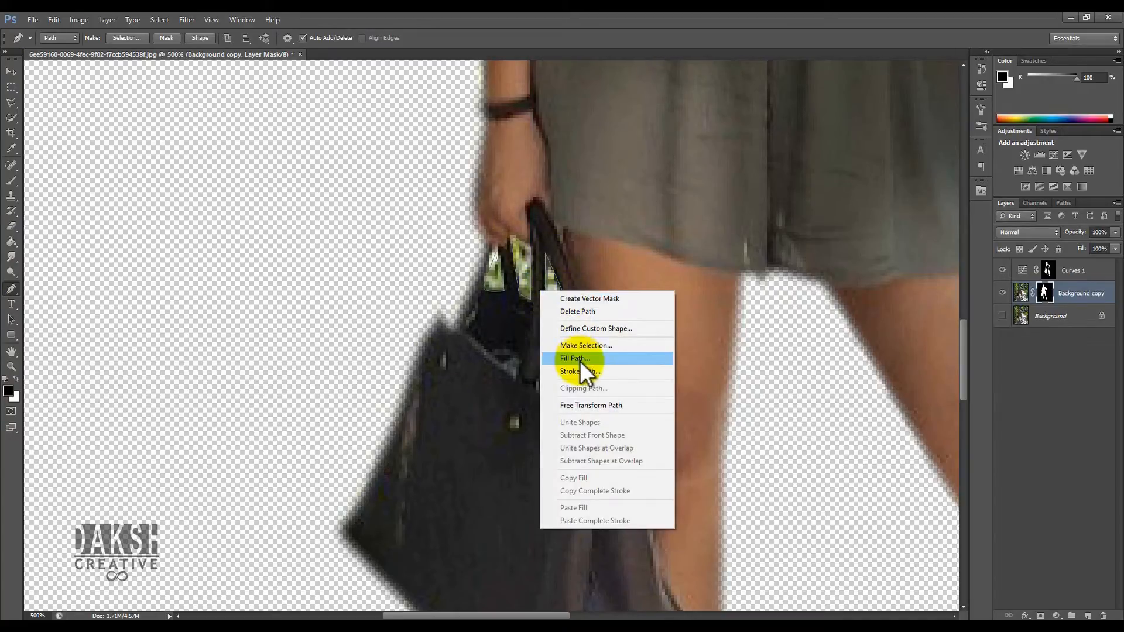
{"action": "left_click", "coordinate": [595, 349]}
{"action": "left_click", "coordinate": [679, 263]}
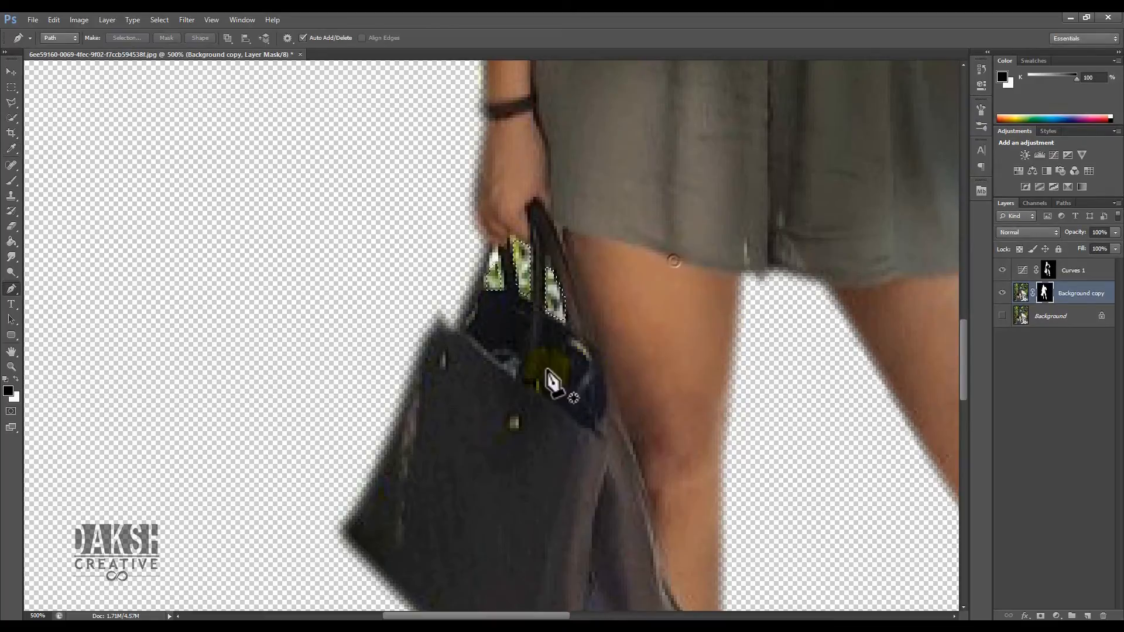
{"action": "left_click", "coordinate": [12, 241]}
{"action": "left_click", "coordinate": [507, 271]}
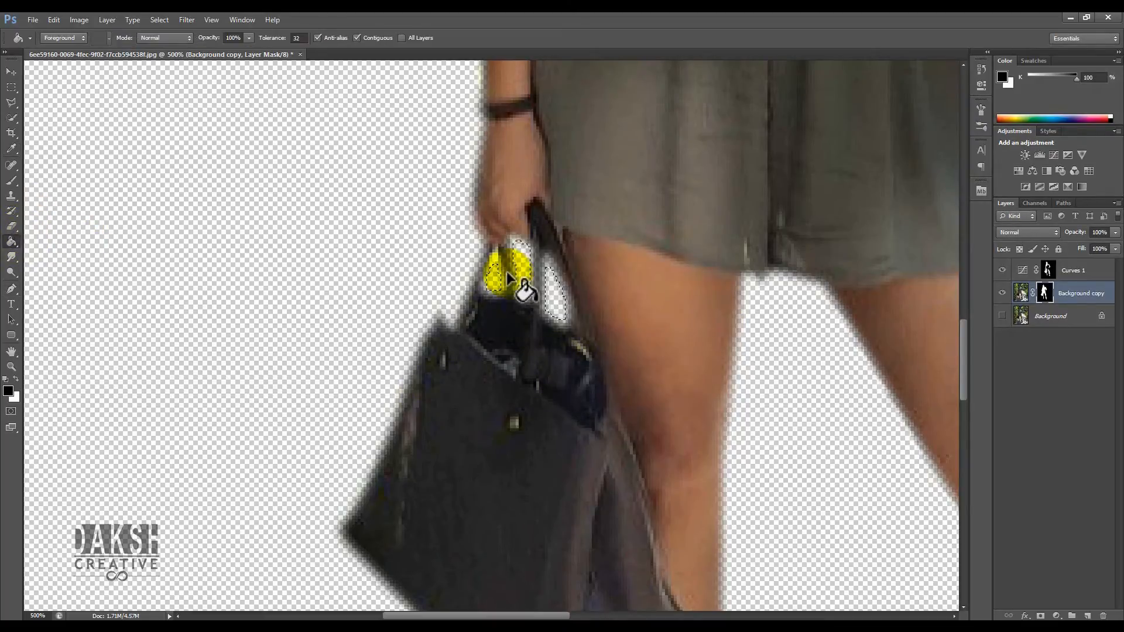
- Select the Background layer, make it visible, and hide the Background copy layer
{"action": "left_click", "coordinate": [12, 71]}
{"action": "key", "text": "ctrl+0"}
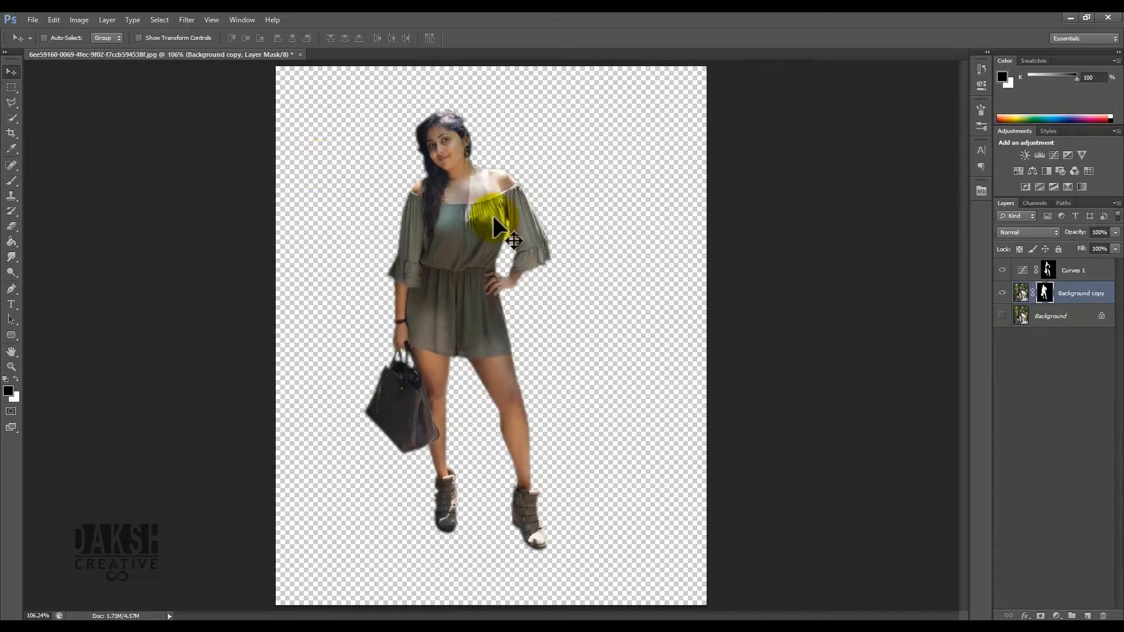
{"action": "left_click", "coordinate": [1065, 317]}
{"action": "left_click", "coordinate": [1002, 316]}
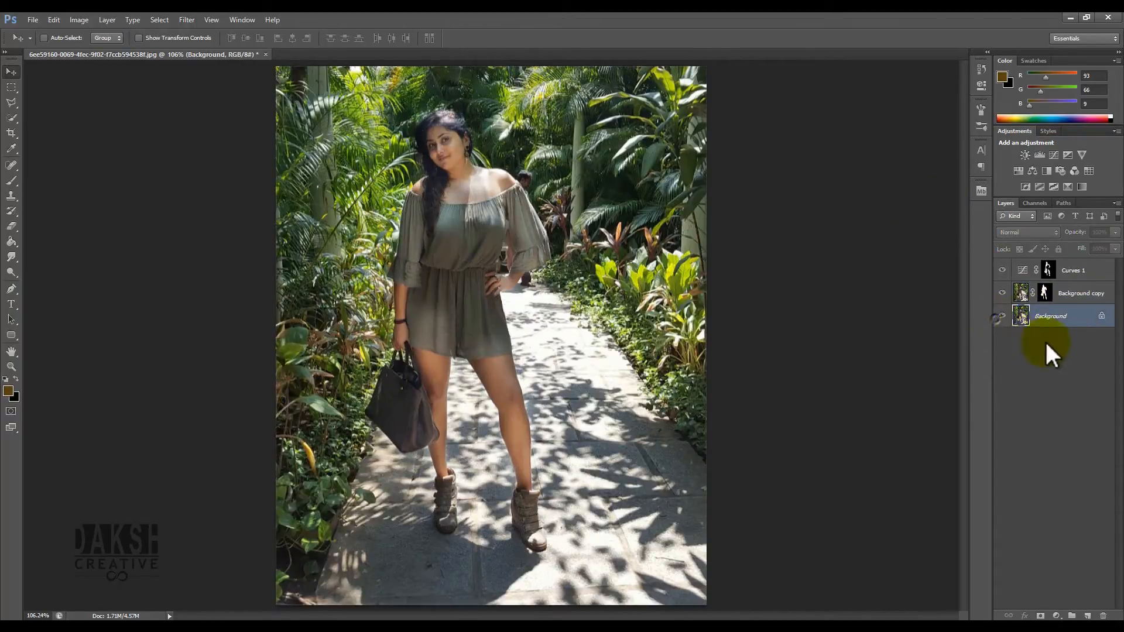
{"action": "left_click", "coordinate": [1002, 316]}
{"action": "left_click", "coordinate": [1002, 316]}
{"action": "left_click", "coordinate": [1002, 317]}
{"action": "left_click", "coordinate": [1002, 316]}
{"action": "left_click", "coordinate": [1002, 316]}
{"action": "left_click", "coordinate": [1002, 318]}
{"action": "left_click", "coordinate": [1002, 318]}
{"action": "left_click", "coordinate": [1002, 294]}
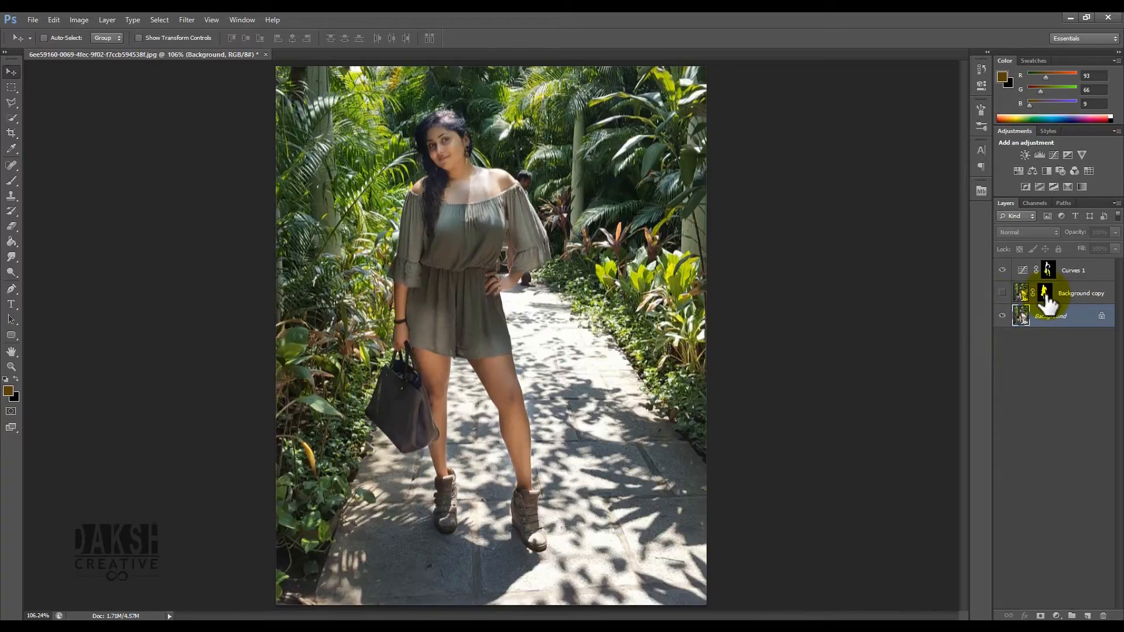
- Load the Background copy layer mask as a selection on the Background layer and expand the selection
{"action": "left_click_drag", "start_coordinate": [1048, 303], "coordinate": [1049, 305]}
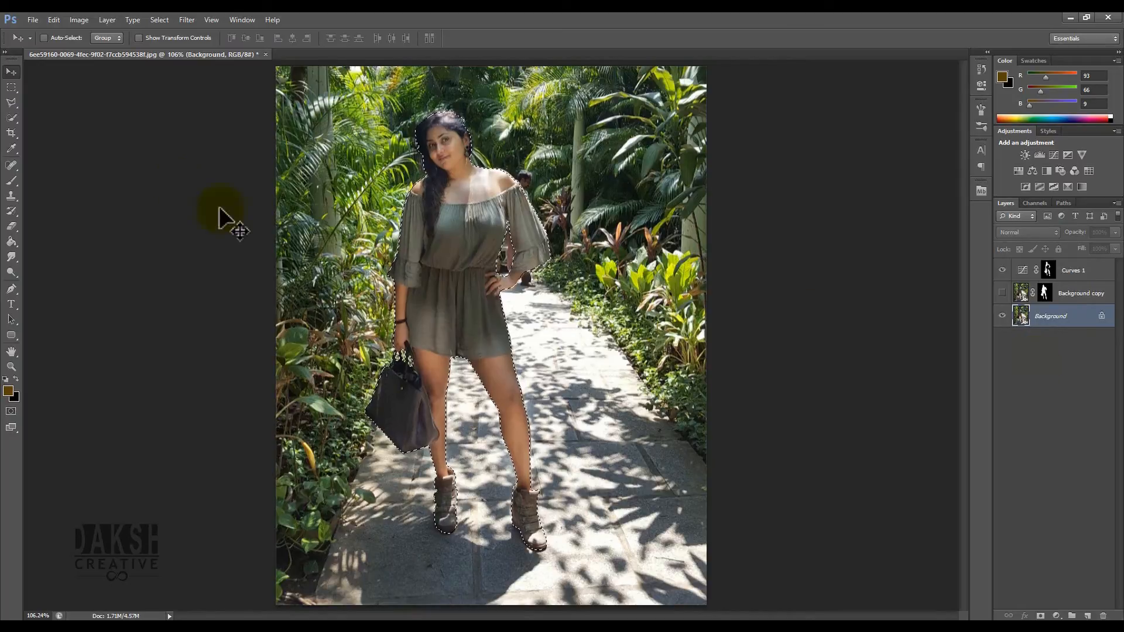
{"action": "left_click", "coordinate": [158, 20]}
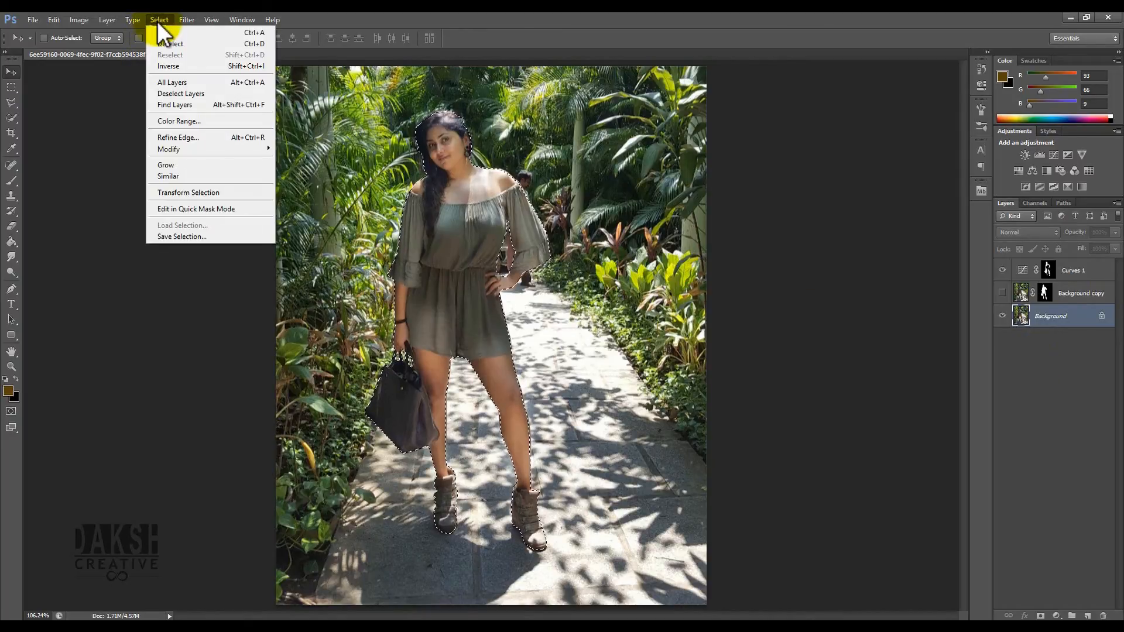
{"action": "mouse_move", "coordinate": [203, 148]}
{"action": "left_click", "coordinate": [300, 171]}
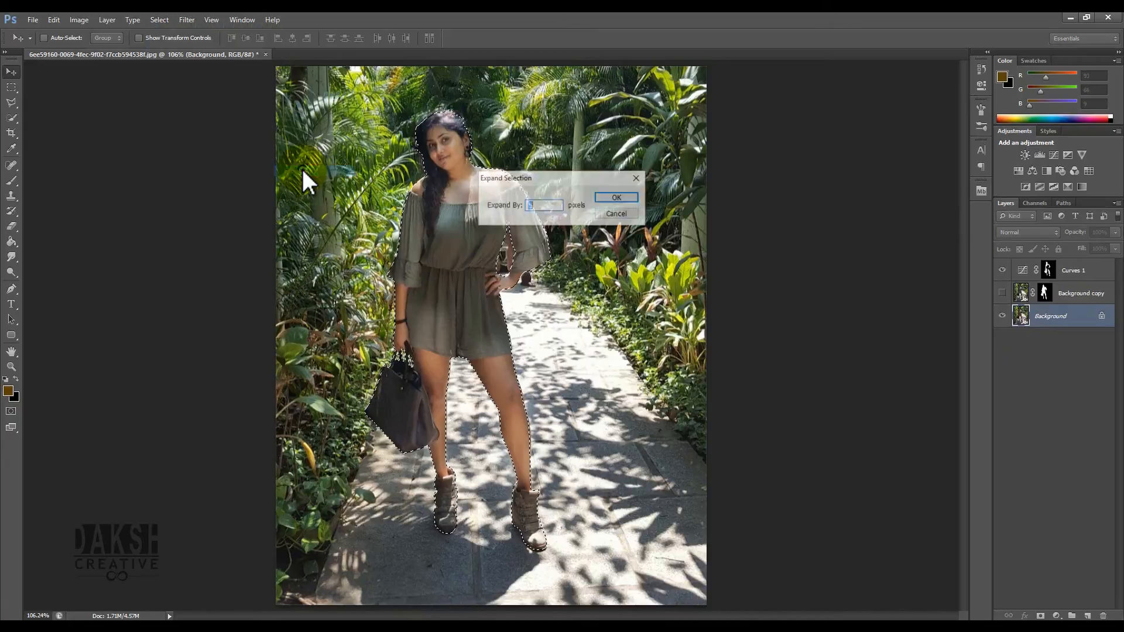
{"action": "left_click_drag", "start_coordinate": [540, 180], "coordinate": [710, 206]}
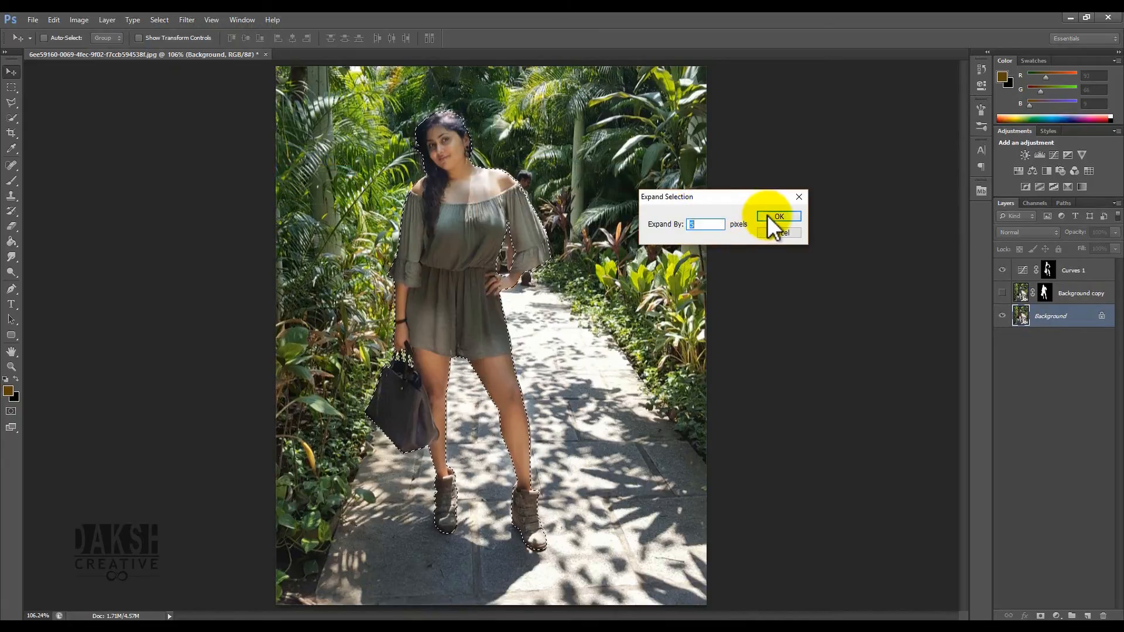
{"action": "left_click", "coordinate": [768, 215]}
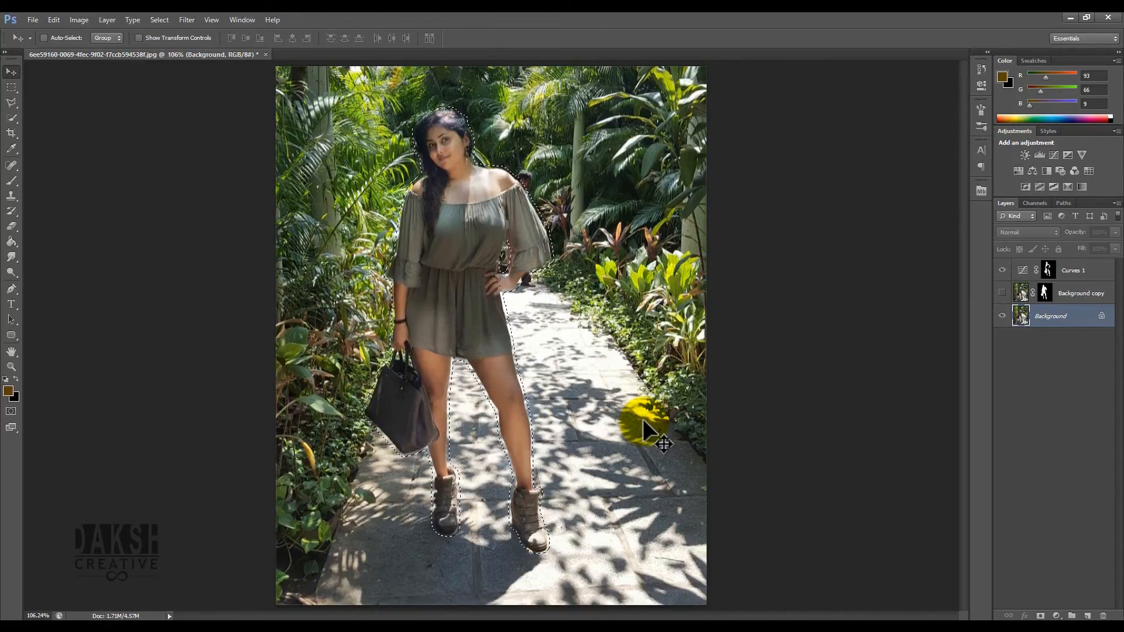
- Fill the expanded selection on the Background layer using Content-Aware fill to remove the woman
{"action": "left_click", "coordinate": [55, 21]}
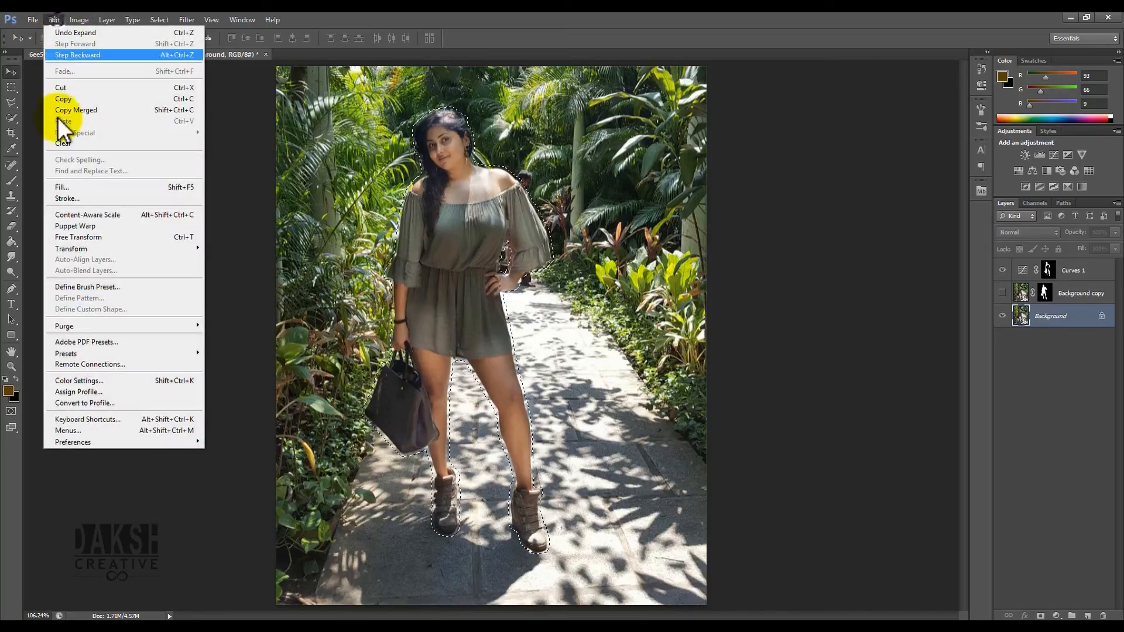
{"action": "left_click", "coordinate": [70, 184]}
{"action": "left_click_drag", "start_coordinate": [522, 147], "coordinate": [776, 173]}
{"action": "left_click", "coordinate": [828, 205]}
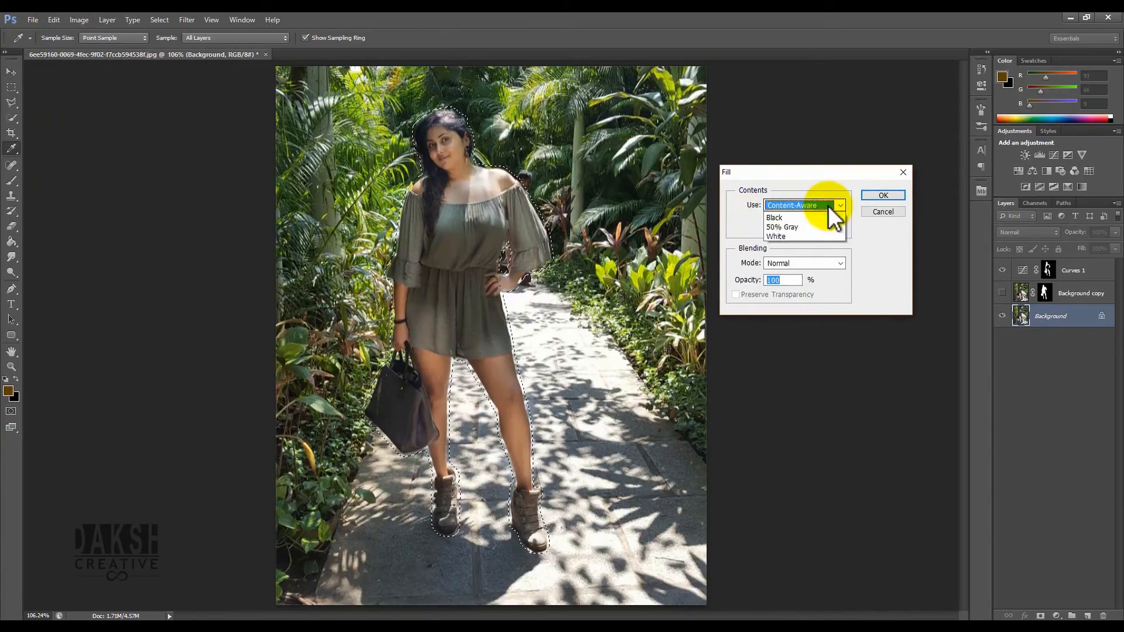
{"action": "left_click", "coordinate": [795, 249]}
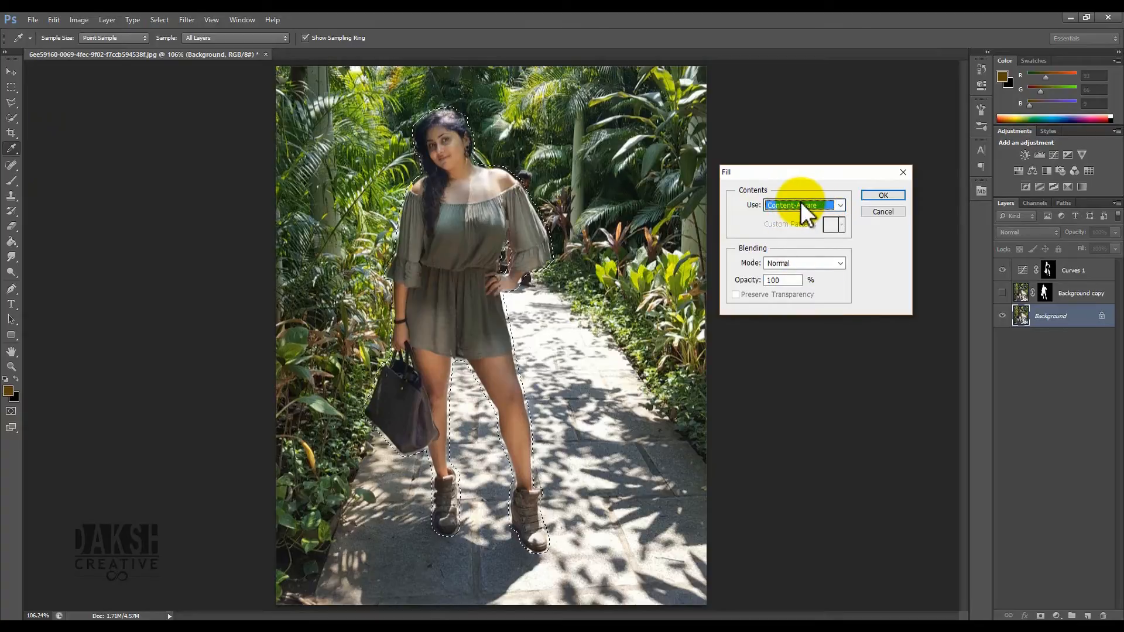
{"action": "left_click", "coordinate": [879, 195]}
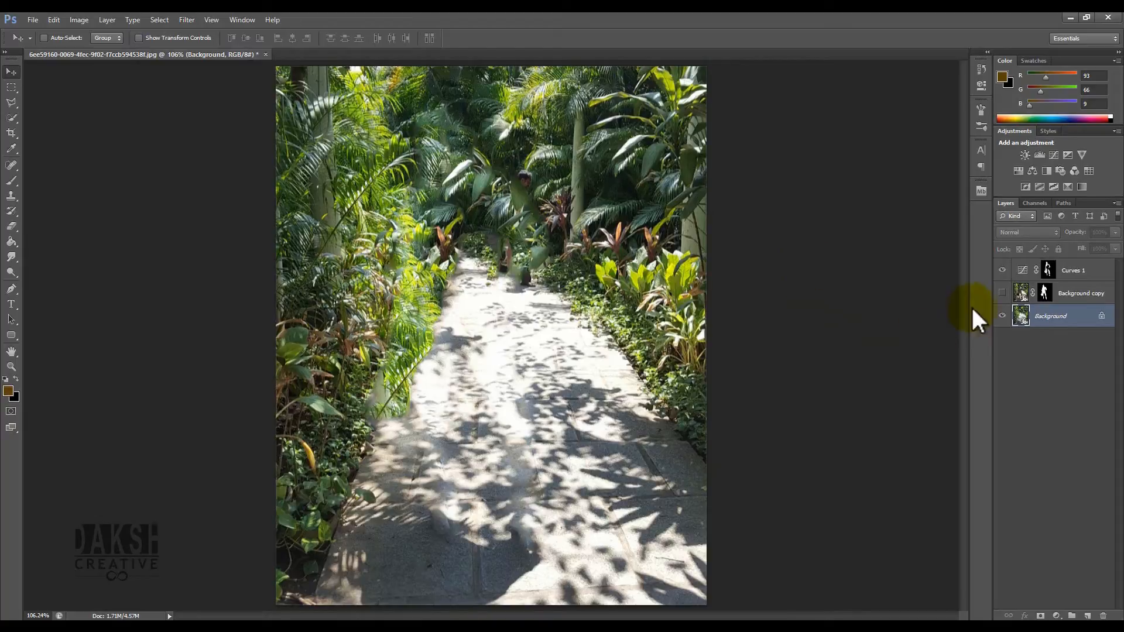
- Toggle the Background copy layer's visibility to compare the cutout against the filled background
{"action": "left_click", "coordinate": [1002, 293]}
{"action": "left_click", "coordinate": [1002, 293]}
{"action": "left_click", "coordinate": [1002, 293]}
{"action": "left_click", "coordinate": [1003, 293]}
{"action": "left_click", "coordinate": [1002, 293]}
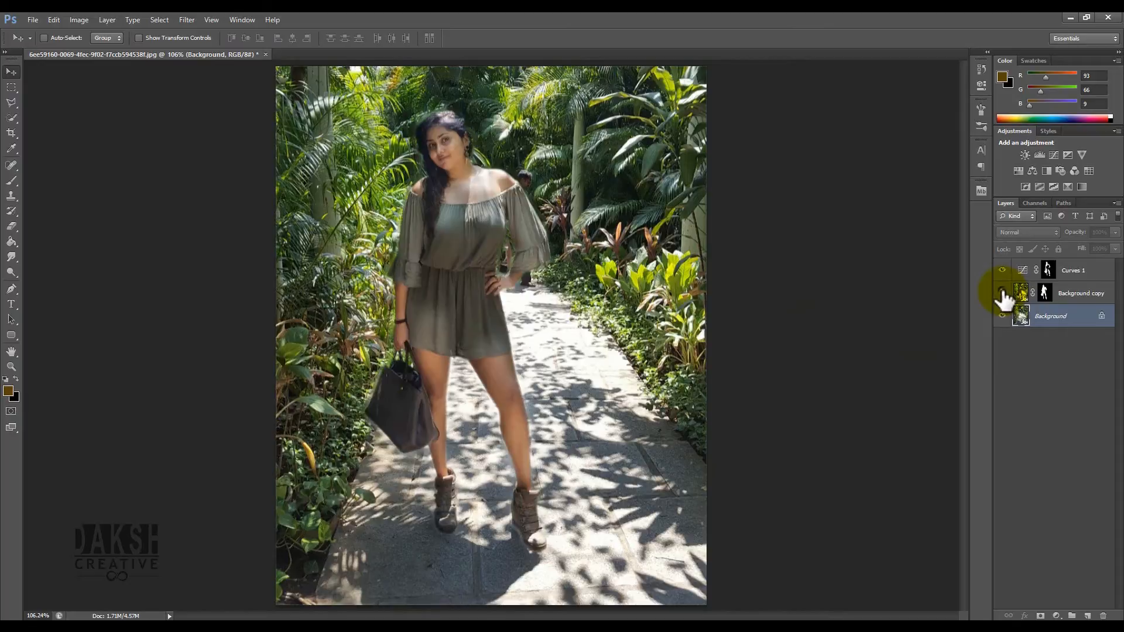
{"action": "left_click", "coordinate": [1003, 293]}
{"action": "left_click", "coordinate": [1002, 293]}
{"action": "left_click", "coordinate": [1003, 293]}
{"action": "left_click", "coordinate": [1003, 293]}
{"action": "left_click", "coordinate": [1002, 293]}
{"action": "left_click", "coordinate": [1002, 292]}
- Paint with a white brush on the Background copy mask around the handbag and shoulder to restore edges
{"action": "left_click", "coordinate": [1045, 293]}
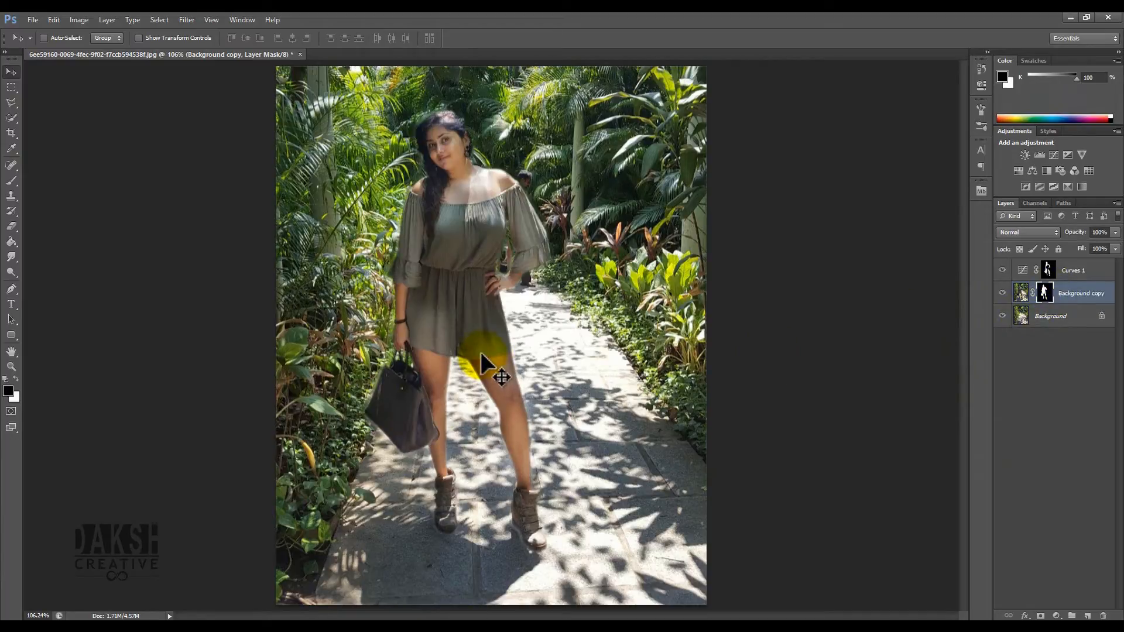
{"action": "key", "text": "b"}
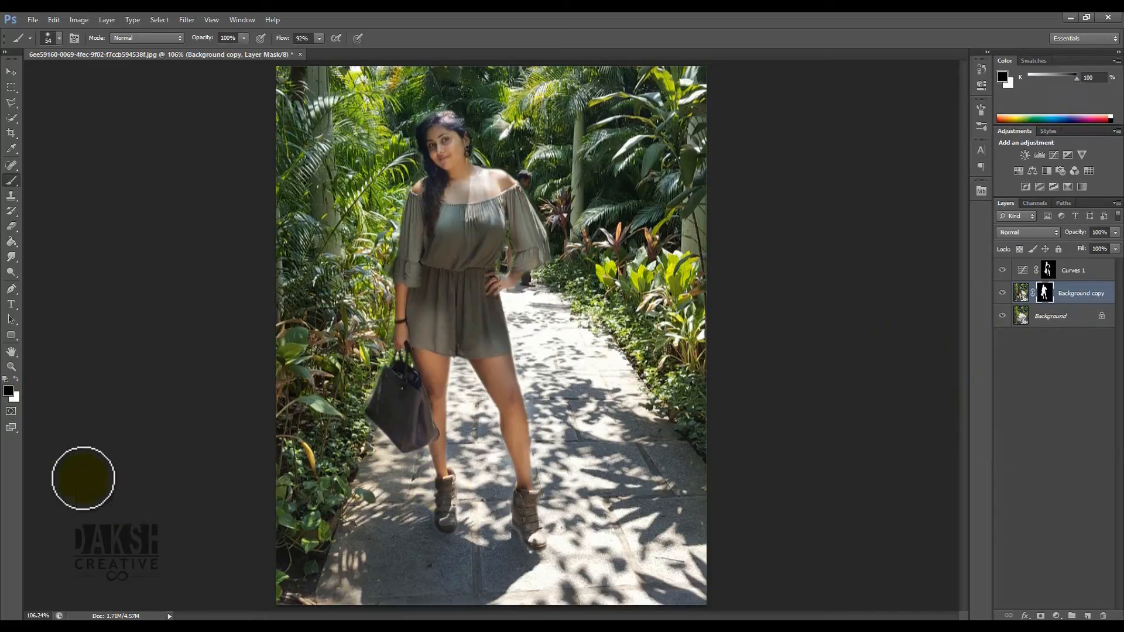
{"action": "left_click", "coordinate": [16, 379]}
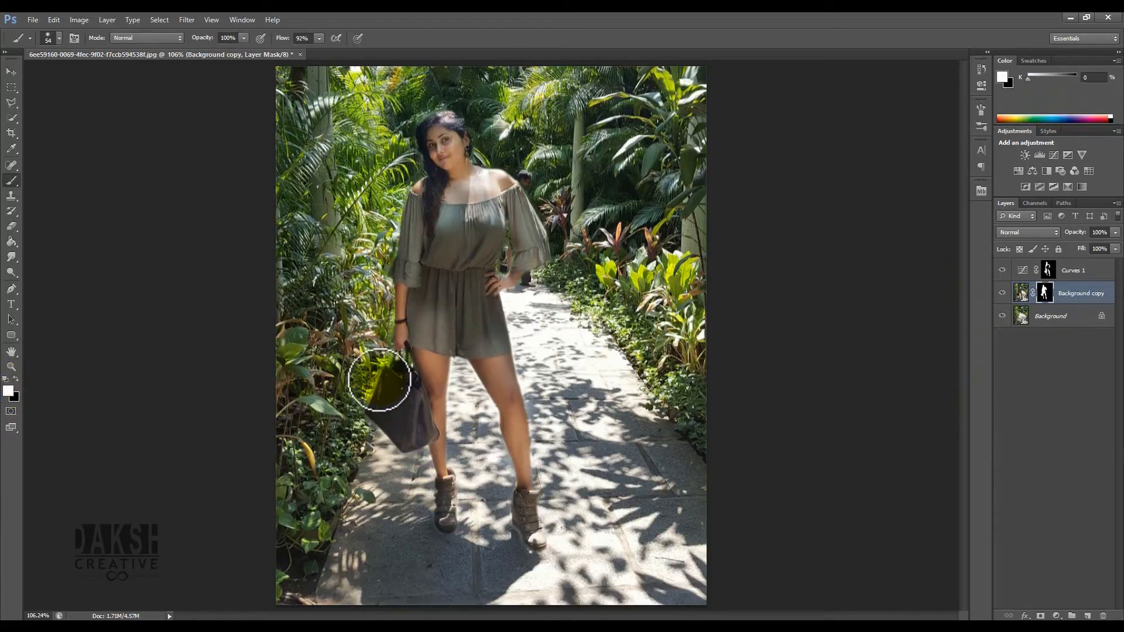
{"action": "mouse_move", "coordinate": [380, 394]}
{"action": "left_mouse_down"}
{"action": "mouse_move", "coordinate": [400, 453]}
{"action": "mouse_move", "coordinate": [430, 435]}
{"action": "mouse_move", "coordinate": [442, 514]}
{"action": "mouse_move", "coordinate": [464, 501]}
{"action": "mouse_move", "coordinate": [461, 546]}
{"action": "mouse_move", "coordinate": [532, 570]}
{"action": "mouse_move", "coordinate": [531, 542]}
{"action": "mouse_move", "coordinate": [556, 551]}
{"action": "mouse_move", "coordinate": [532, 508]}
{"action": "mouse_move", "coordinate": [533, 519]}
{"action": "mouse_move", "coordinate": [517, 392]}
{"action": "mouse_move", "coordinate": [501, 356]}
{"action": "mouse_move", "coordinate": [523, 494]}
{"action": "mouse_move", "coordinate": [519, 419]}
{"action": "mouse_move", "coordinate": [526, 446]}
{"action": "mouse_move", "coordinate": [512, 457]}
{"action": "mouse_move", "coordinate": [507, 420]}
{"action": "mouse_move", "coordinate": [521, 494]}
{"action": "mouse_move", "coordinate": [493, 384]}
{"action": "mouse_move", "coordinate": [505, 409]}
{"action": "mouse_move", "coordinate": [502, 397]}
{"action": "mouse_move", "coordinate": [476, 345]}
{"action": "mouse_move", "coordinate": [439, 348]}
{"action": "mouse_move", "coordinate": [449, 514]}
{"action": "left_mouse_up"}
{"action": "key", "text": "bracketleft"}
{"action": "mouse_move", "coordinate": [405, 265]}
{"action": "left_mouse_down"}
{"action": "mouse_move", "coordinate": [412, 202]}
{"action": "mouse_move", "coordinate": [396, 283]}
{"action": "mouse_move", "coordinate": [403, 273]}
{"action": "mouse_move", "coordinate": [405, 326]}
{"action": "mouse_move", "coordinate": [433, 208]}
{"action": "mouse_move", "coordinate": [433, 185]}
{"action": "mouse_move", "coordinate": [420, 205]}
{"action": "mouse_move", "coordinate": [427, 185]}
{"action": "mouse_move", "coordinate": [500, 185]}
{"action": "left_mouse_up"}
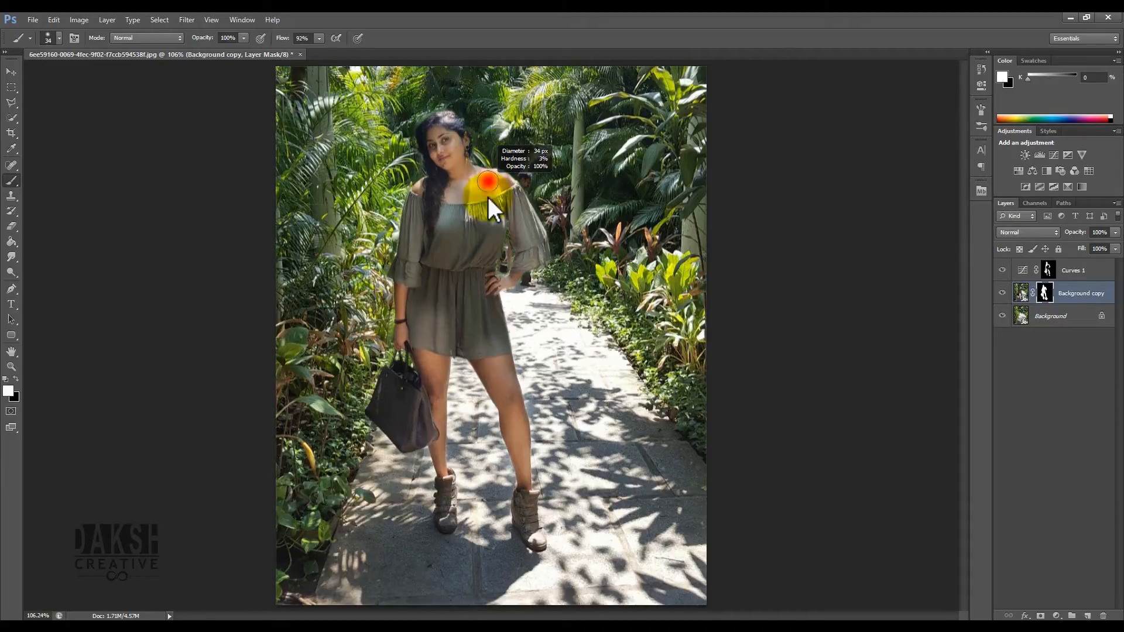
{"action": "left_click_drag", "start_coordinate": [484, 351], "coordinate": [477, 234]}
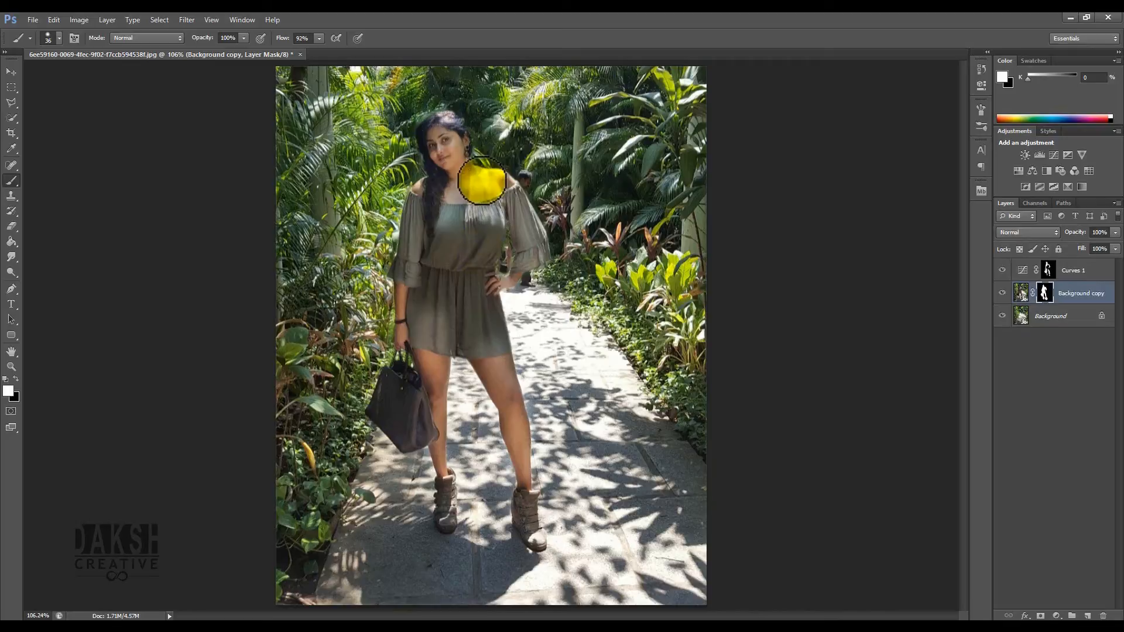
{"action": "mouse_move", "coordinate": [487, 181]}
{"action": "left_mouse_down"}
{"action": "mouse_move", "coordinate": [518, 197]}
{"action": "mouse_move", "coordinate": [468, 177]}
{"action": "mouse_move", "coordinate": [444, 122]}
{"action": "mouse_move", "coordinate": [428, 136]}
{"action": "mouse_move", "coordinate": [432, 120]}
{"action": "mouse_move", "coordinate": [429, 226]}
{"action": "mouse_move", "coordinate": [435, 199]}
{"action": "mouse_move", "coordinate": [443, 282]}
{"action": "mouse_move", "coordinate": [440, 166]}
{"action": "mouse_move", "coordinate": [424, 143]}
{"action": "mouse_move", "coordinate": [423, 157]}
{"action": "mouse_move", "coordinate": [446, 197]}
{"action": "mouse_move", "coordinate": [435, 126]}
{"action": "mouse_move", "coordinate": [454, 125]}
{"action": "mouse_move", "coordinate": [466, 143]}
{"action": "mouse_move", "coordinate": [500, 237]}
{"action": "left_mouse_up"}
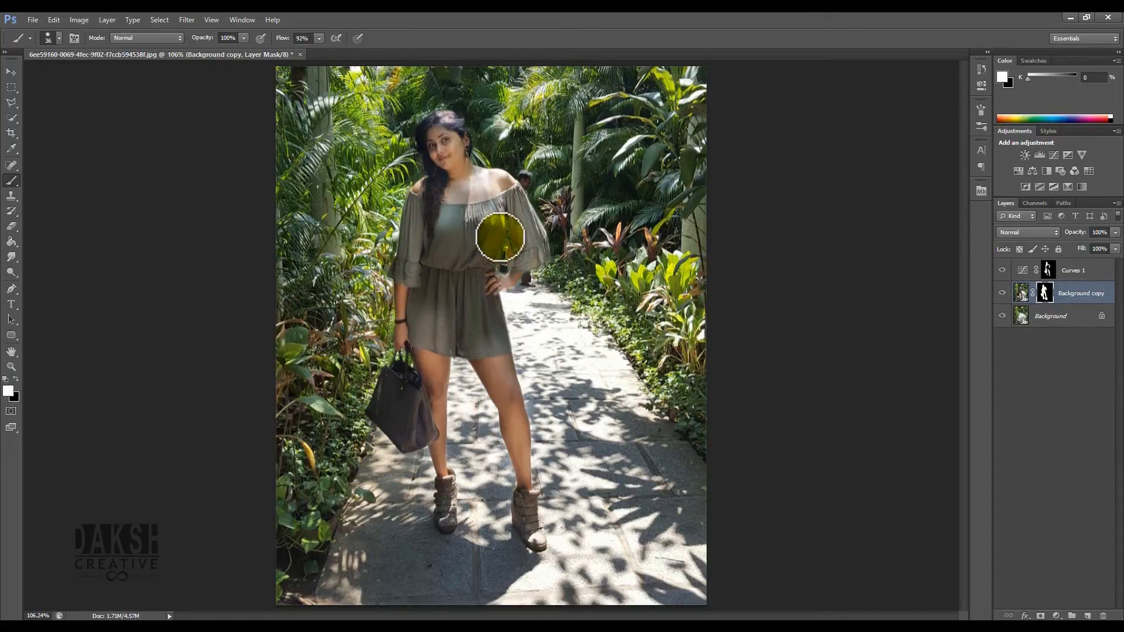
- Switch back to the Move tool and toggle the Background copy layer on and off to check the edges
{"action": "left_click", "coordinate": [12, 71]}
{"action": "left_click", "coordinate": [1002, 293]}
{"action": "left_click", "coordinate": [1003, 292]}
{"action": "left_click", "coordinate": [1002, 293]}
{"action": "left_click", "coordinate": [1003, 293]}
{"action": "left_click", "coordinate": [1003, 293]}
{"action": "left_click", "coordinate": [1003, 293]}
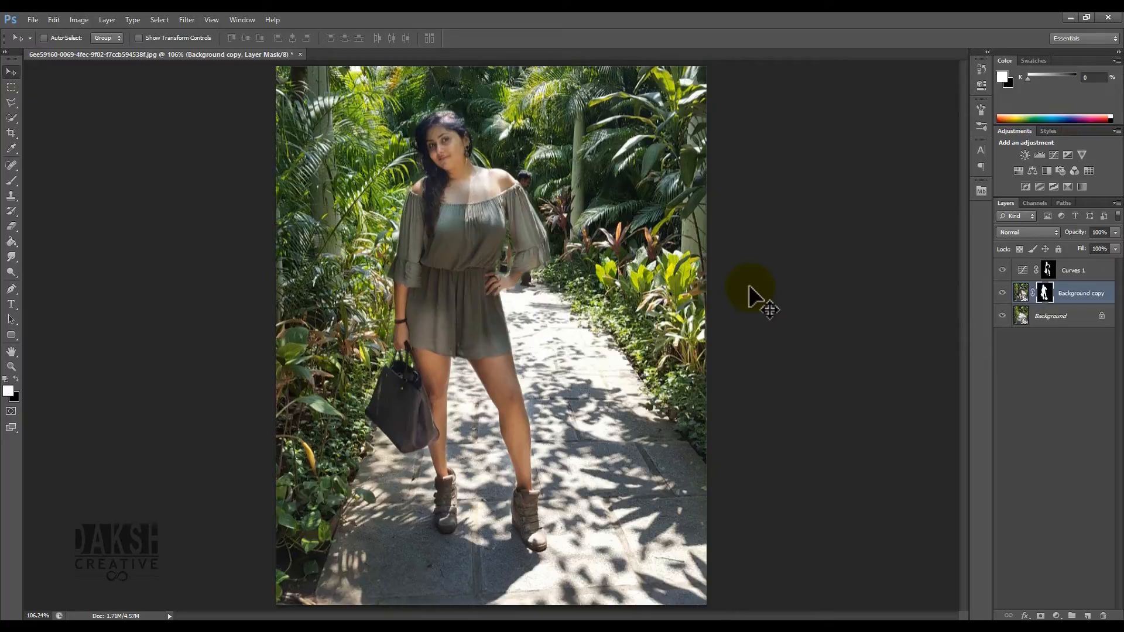
- Duplicate the Background layer as Background copy 2
{"action": "double_click", "coordinate": [1048, 315]}
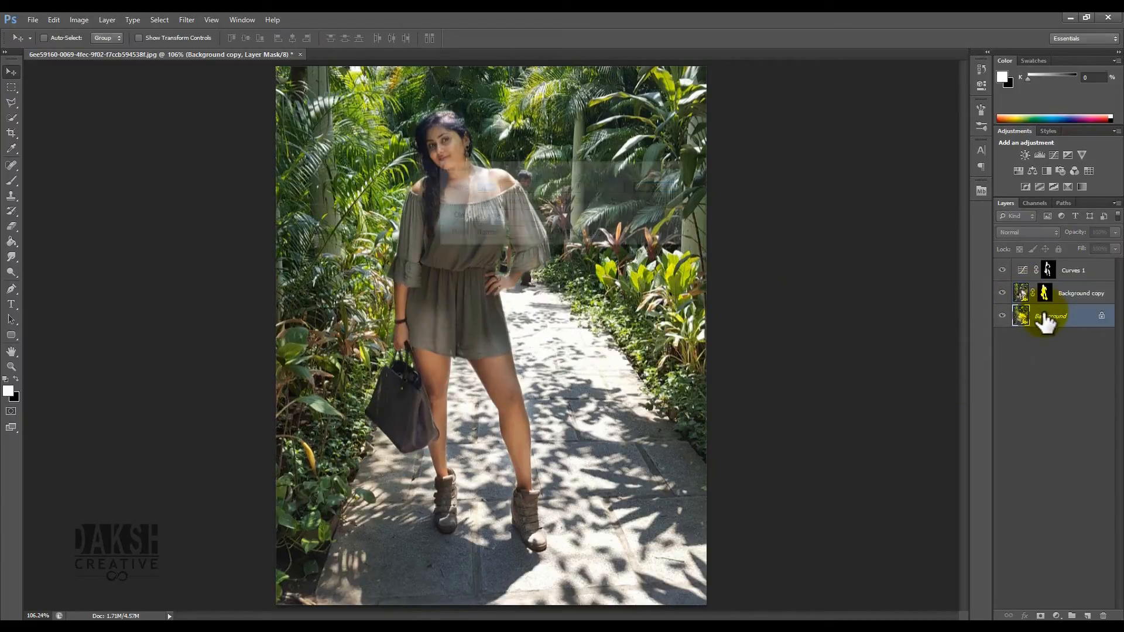
{"action": "key", "text": "Escape"}
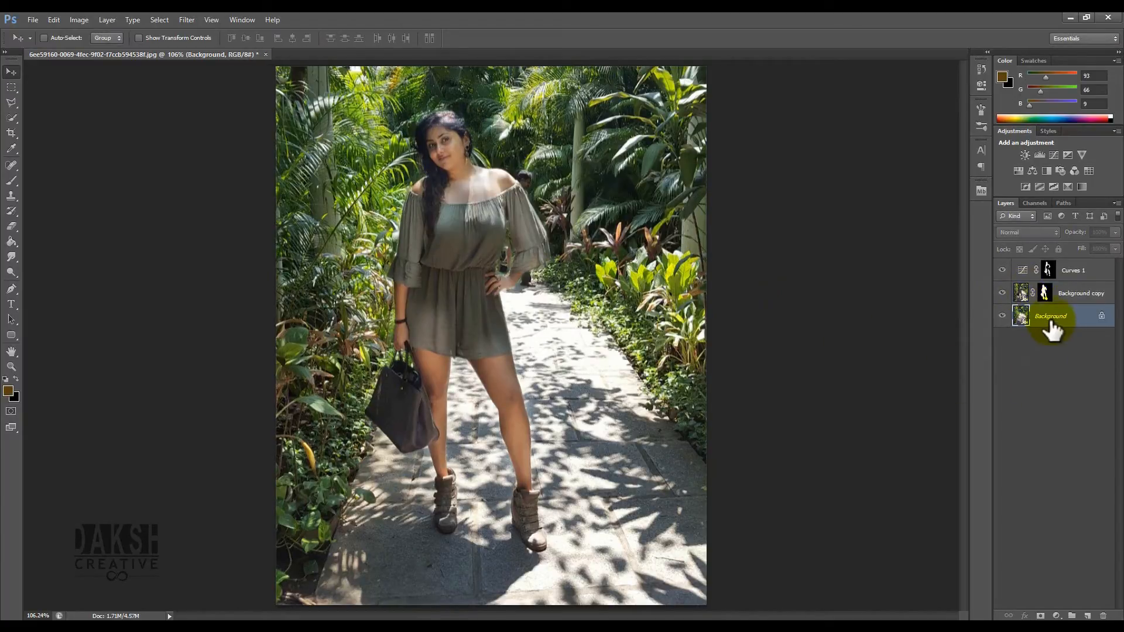
{"action": "left_click_drag", "start_coordinate": [1054, 328], "coordinate": [1087, 615]}
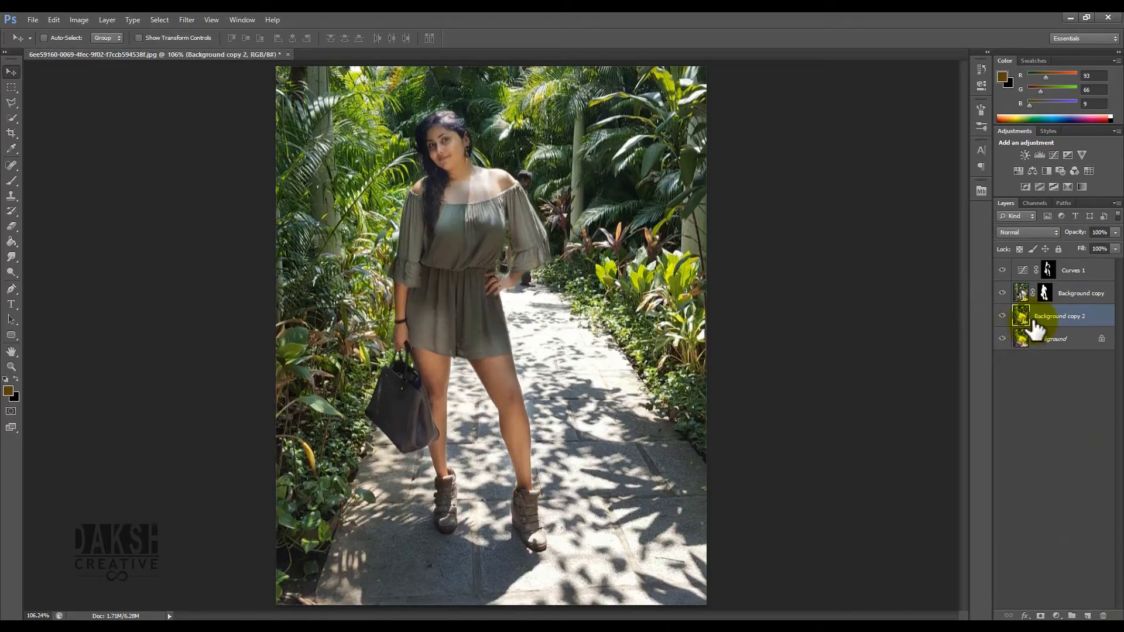
- Apply a Tilt-Shift blur to Background copy 2 and position its focus and fade lines around the woman
{"action": "left_click", "coordinate": [186, 20]}
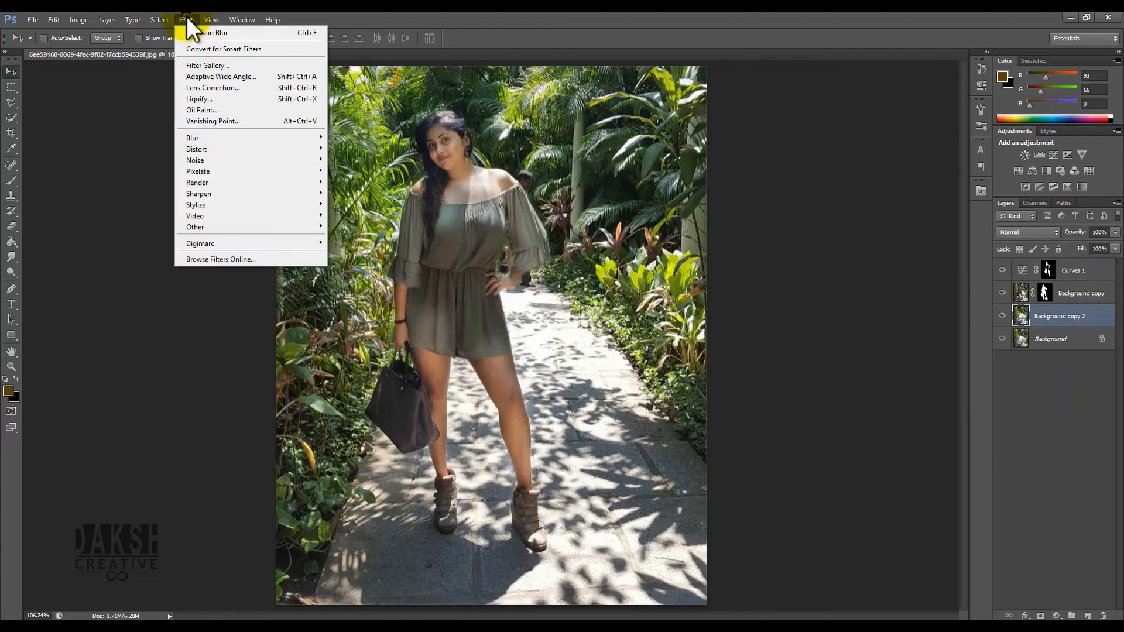
{"action": "mouse_move", "coordinate": [231, 137]}
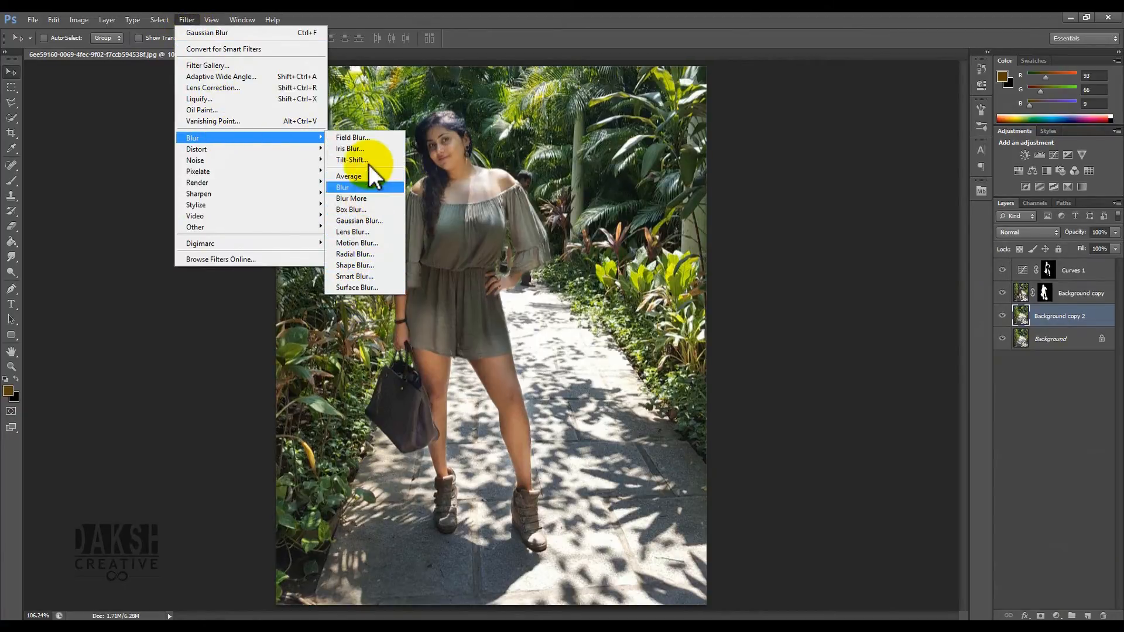
{"action": "left_click", "coordinate": [352, 160]}
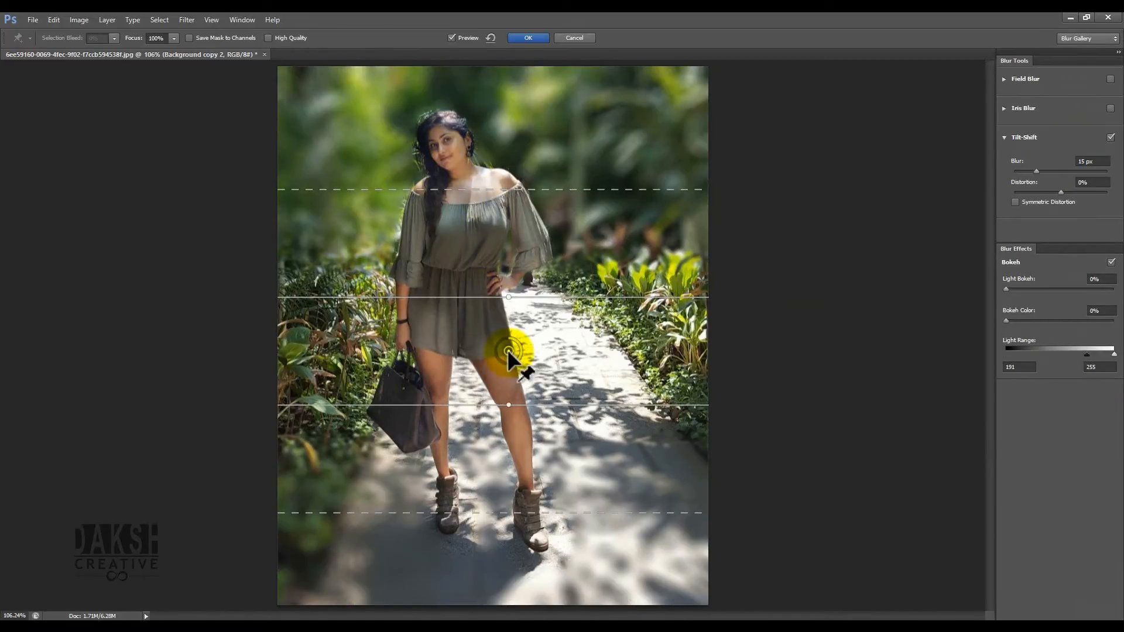
{"action": "left_click_drag", "start_coordinate": [507, 349], "coordinate": [490, 510]}
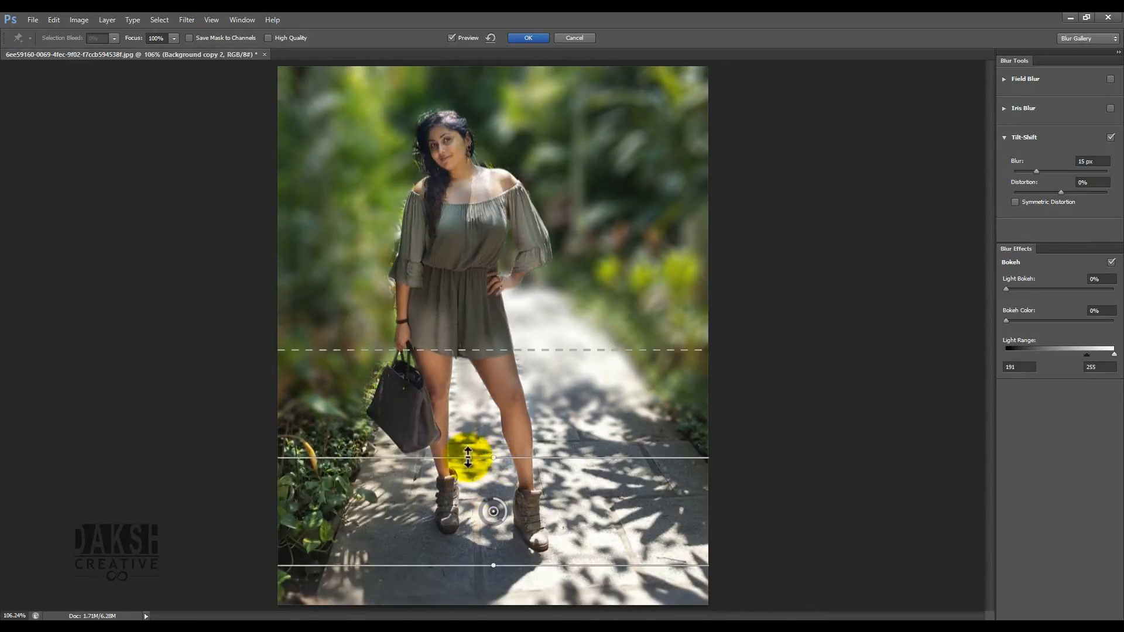
{"action": "left_click_drag", "start_coordinate": [450, 458], "coordinate": [440, 353]}
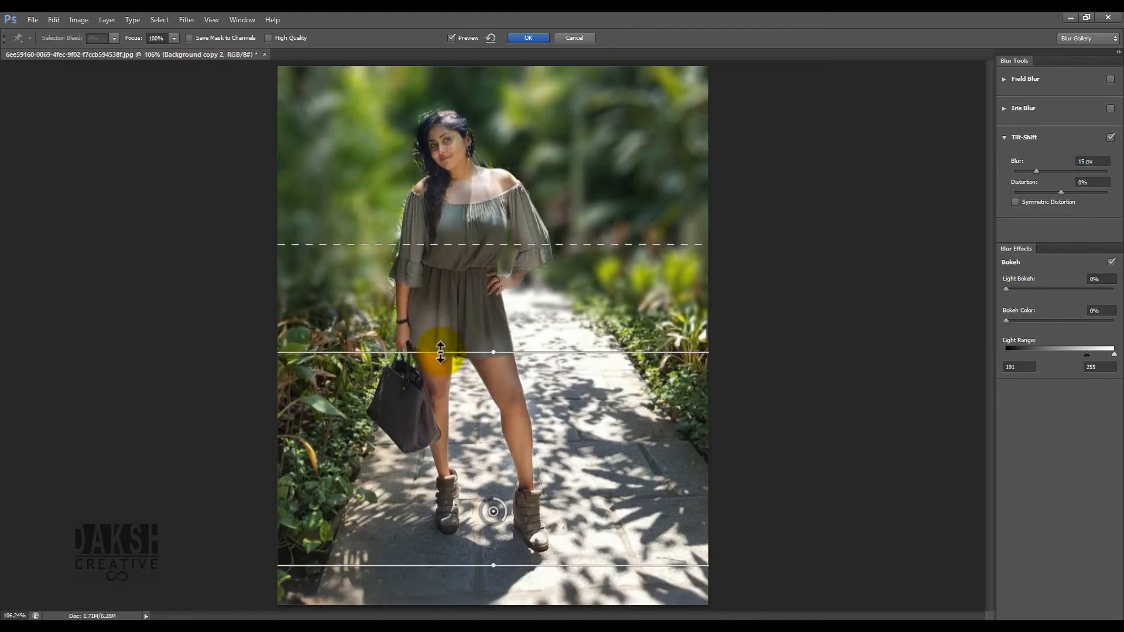
{"action": "left_click_drag", "start_coordinate": [377, 238], "coordinate": [378, 173]}
{"action": "left_click_drag", "start_coordinate": [378, 158], "coordinate": [377, 154]}
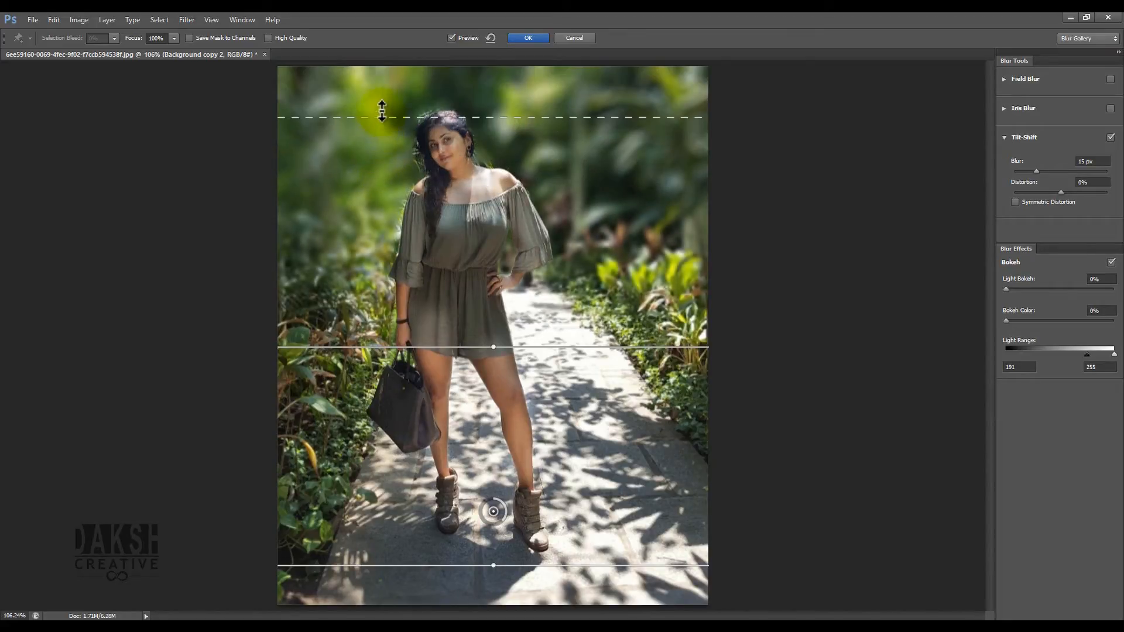
{"action": "left_click_drag", "start_coordinate": [381, 173], "coordinate": [380, 192]}
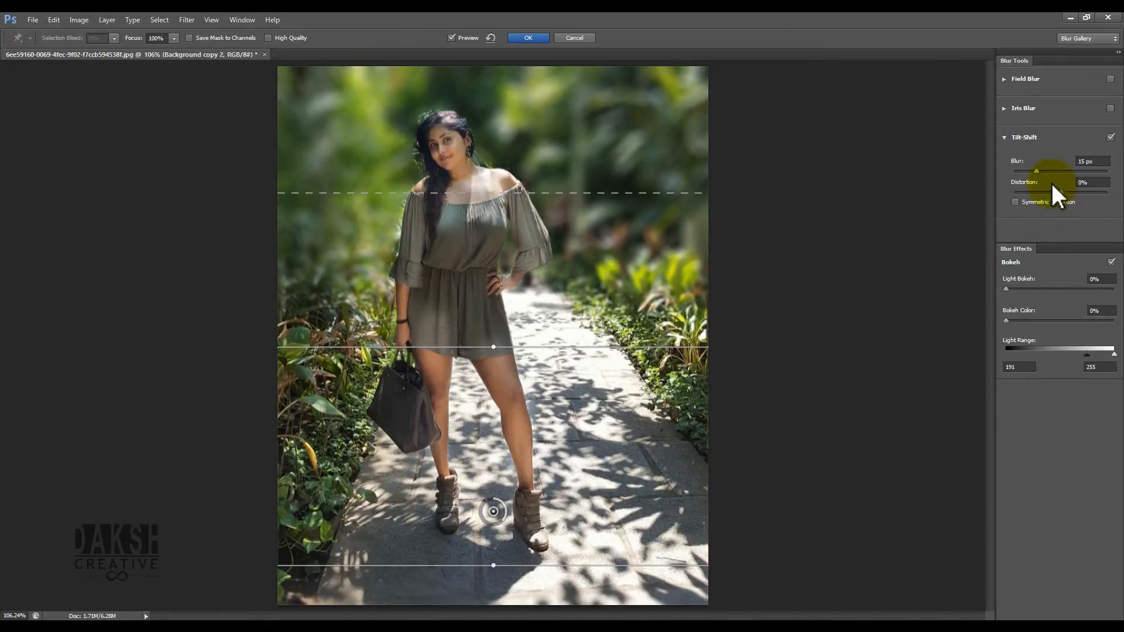
- Set Tilt-Shift Distortion to 11%, Light Bokeh 45%, Bokeh Color 38% and Light Range 196 to 214
{"action": "left_click_drag", "start_coordinate": [1043, 171], "coordinate": [1066, 193]}
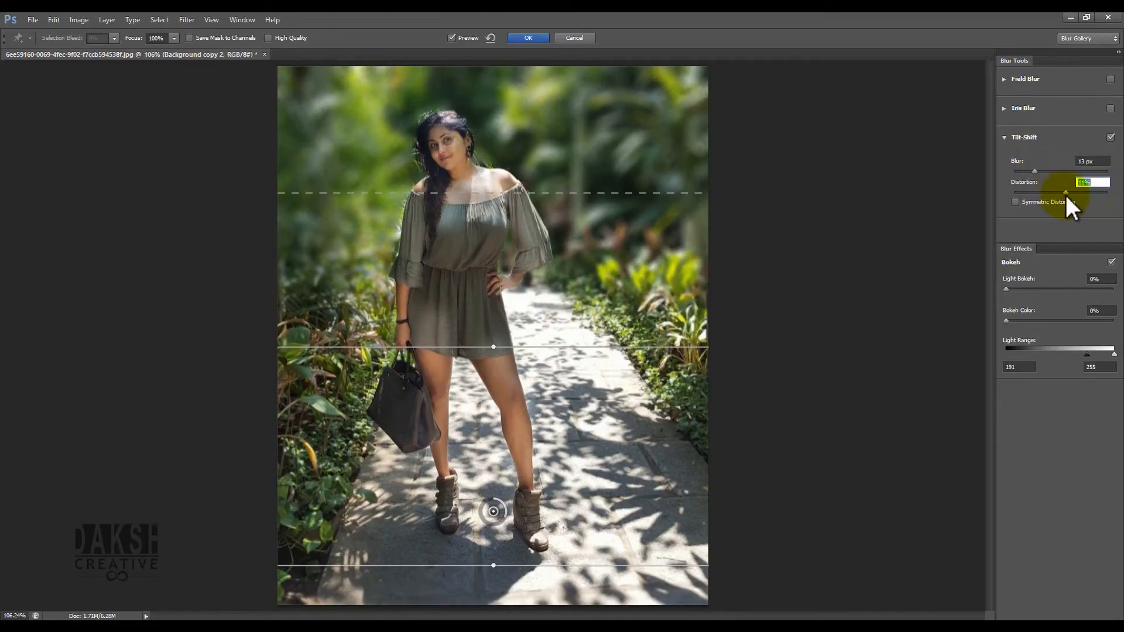
{"action": "left_click_drag", "start_coordinate": [1005, 286], "coordinate": [1052, 286]}
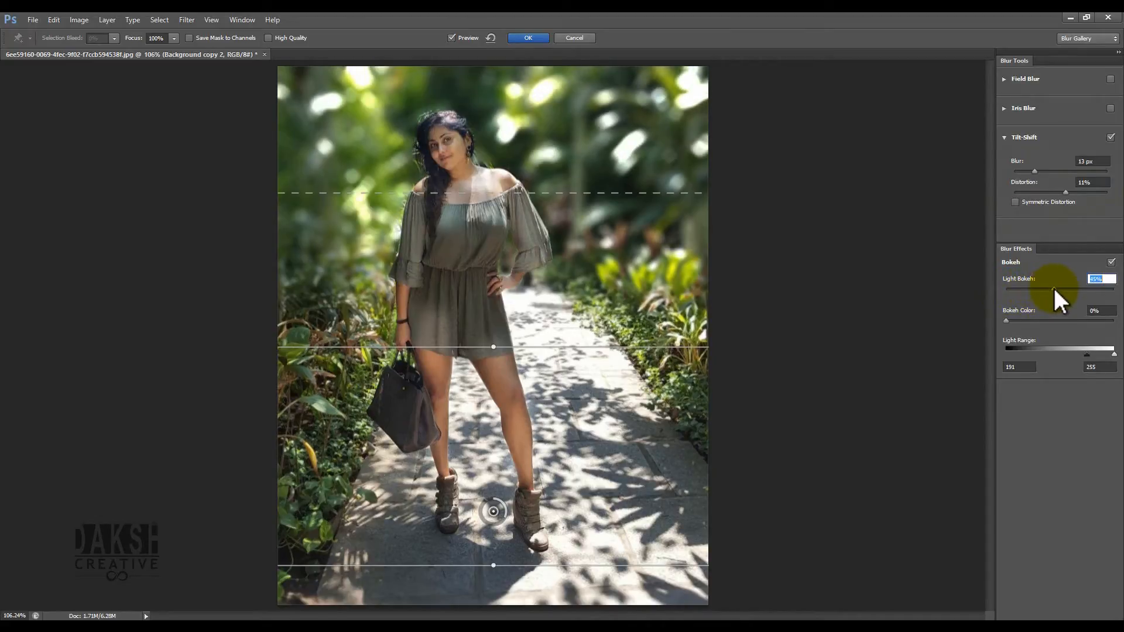
{"action": "left_click", "coordinate": [1007, 320]}
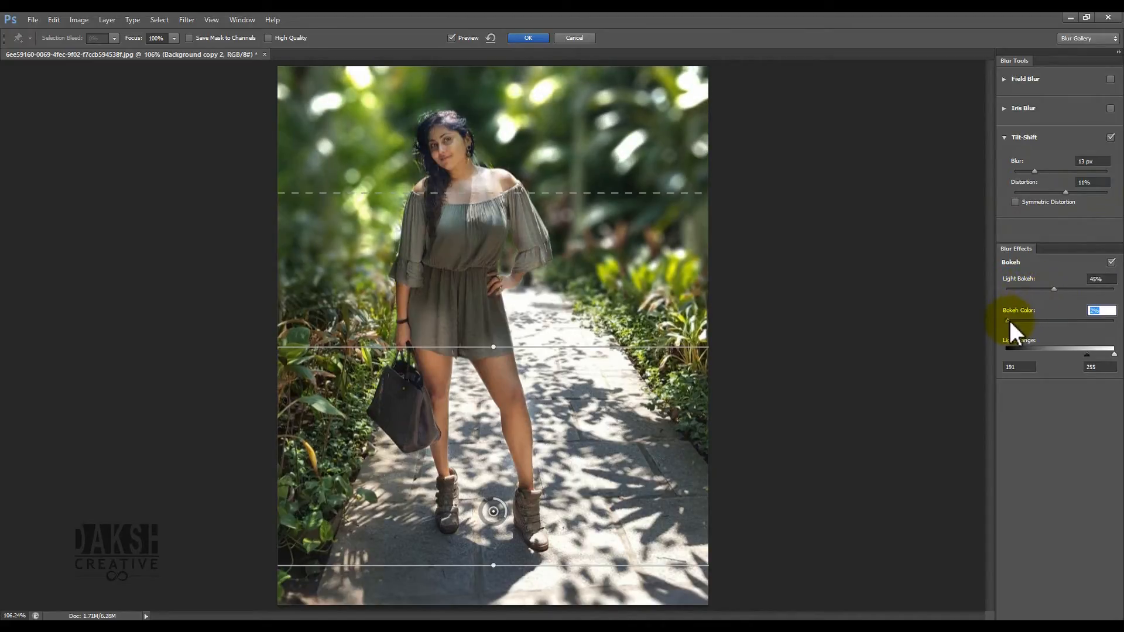
{"action": "left_click_drag", "start_coordinate": [1017, 321], "coordinate": [1019, 323]}
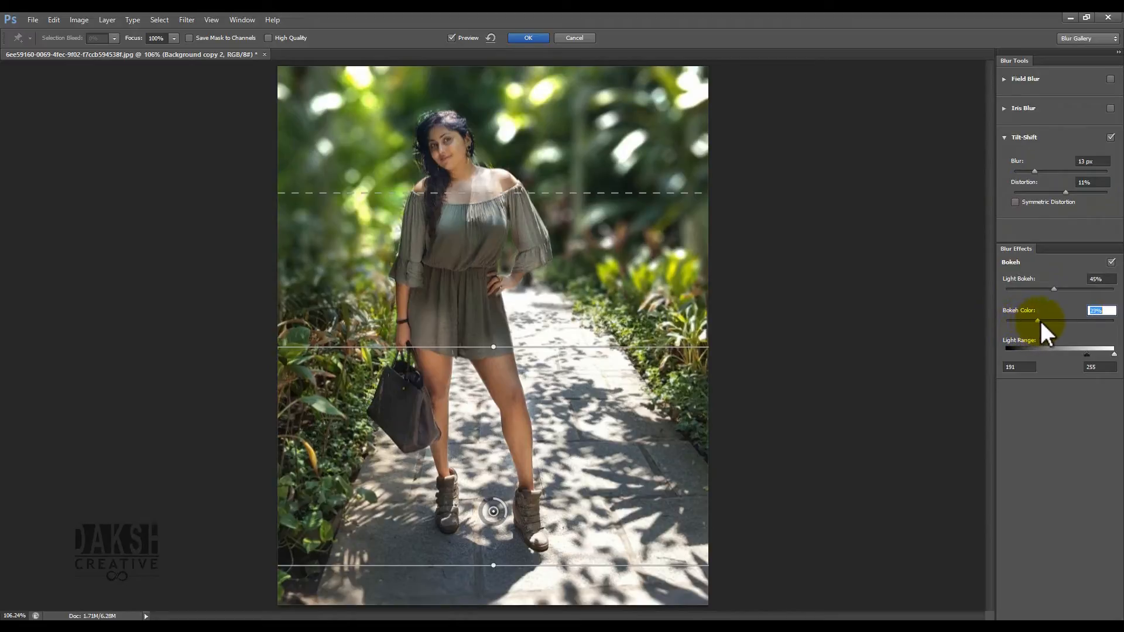
{"action": "left_click_drag", "start_coordinate": [1089, 324], "coordinate": [1048, 322]}
{"action": "left_click_drag", "start_coordinate": [1113, 354], "coordinate": [1099, 355]}
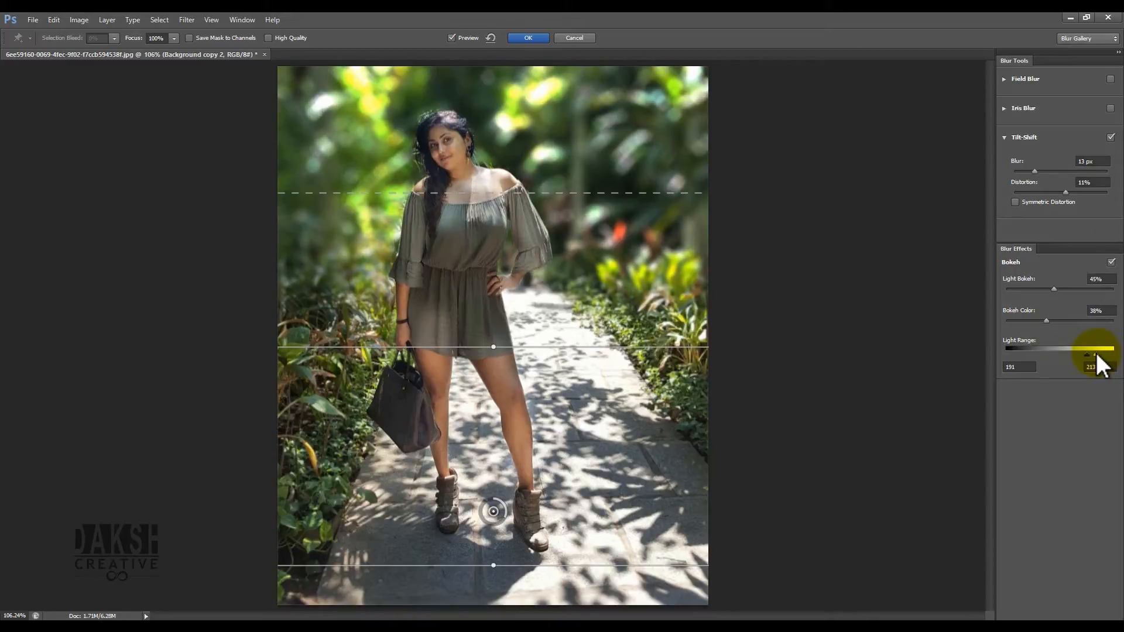
{"action": "mouse_move", "coordinate": [1087, 355]}
{"action": "left_mouse_down"}
{"action": "mouse_move", "coordinate": [1077, 355]}
{"action": "mouse_move", "coordinate": [1087, 353]}
{"action": "left_mouse_up"}
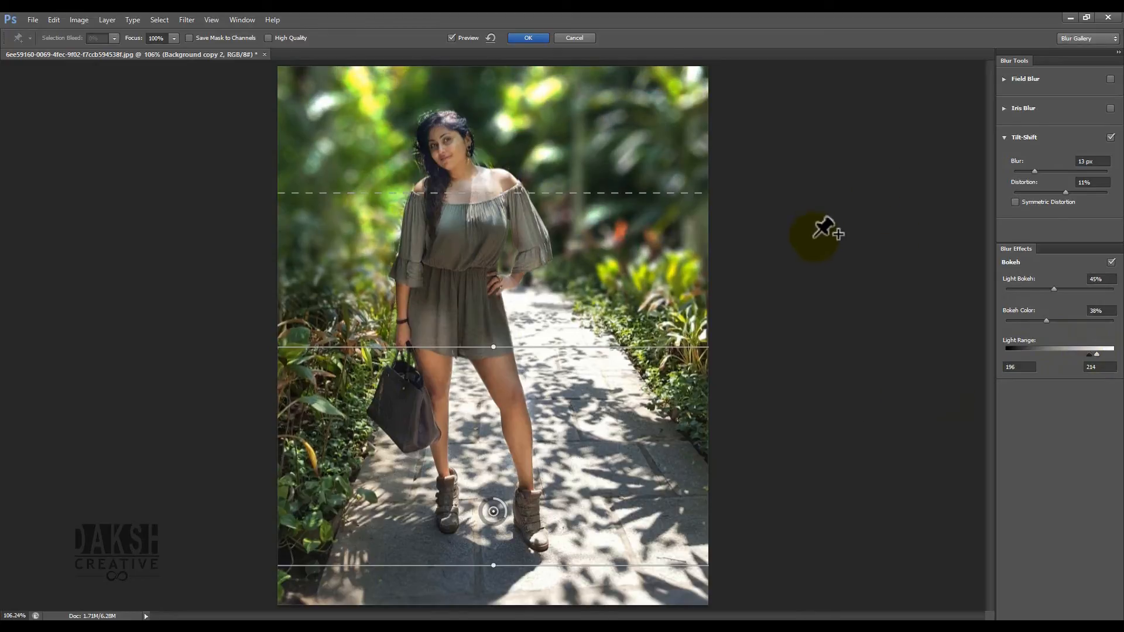
- Refine the focus lines, set Blur to 10 px, Light Bokeh 43%, Bokeh Color 18%, and apply the blur
{"action": "left_click_drag", "start_coordinate": [523, 347], "coordinate": [545, 387]}
{"action": "mouse_move", "coordinate": [576, 241]}
{"action": "left_mouse_down"}
{"action": "mouse_move", "coordinate": [577, 267]}
{"action": "mouse_move", "coordinate": [578, 216]}
{"action": "mouse_move", "coordinate": [577, 243]}
{"action": "mouse_move", "coordinate": [577, 234]}
{"action": "left_mouse_up"}
{"action": "left_click_drag", "start_coordinate": [1034, 288], "coordinate": [1025, 318]}
{"action": "left_click_drag", "start_coordinate": [1033, 170], "coordinate": [1033, 171]}
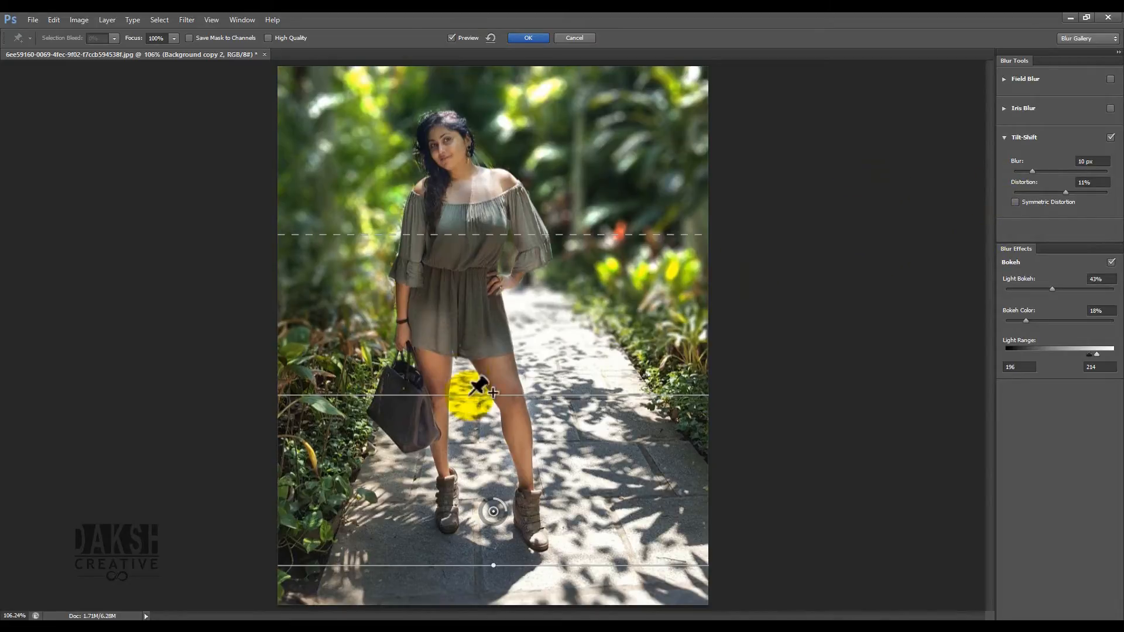
{"action": "left_click_drag", "start_coordinate": [434, 395], "coordinate": [433, 405]}
{"action": "left_click", "coordinate": [515, 39]}
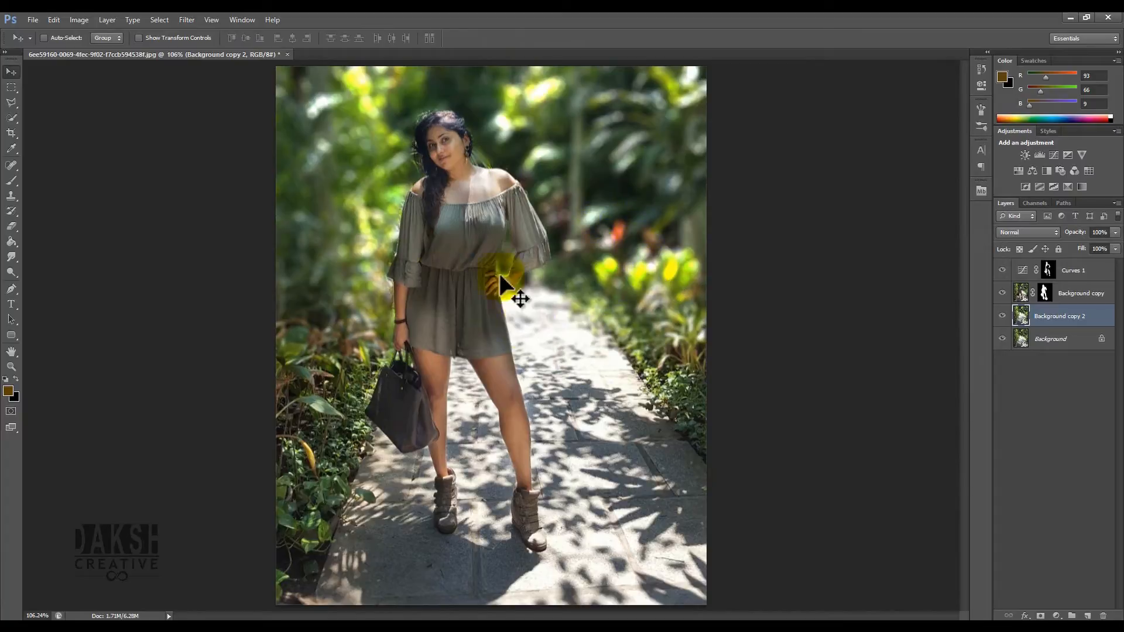
- Paint black on the Background copy layer mask to clean the edge along the woman's sleeve and shoulder
{"action": "key", "text": "ctrl+plus"}
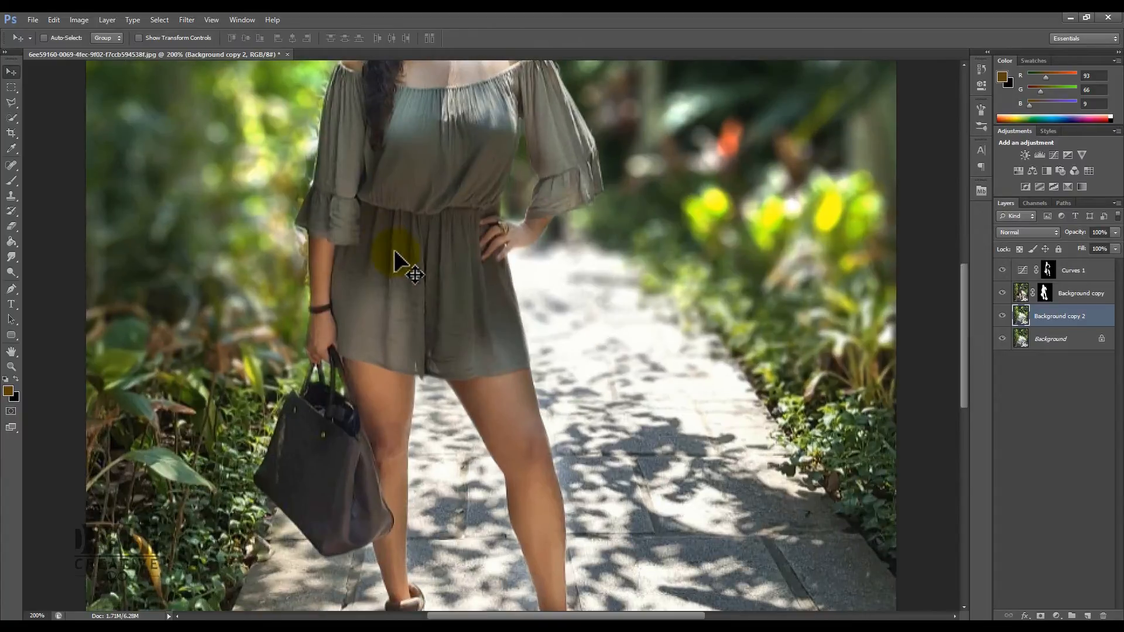
{"action": "left_click_drag", "start_coordinate": [442, 301], "coordinate": [542, 389]}
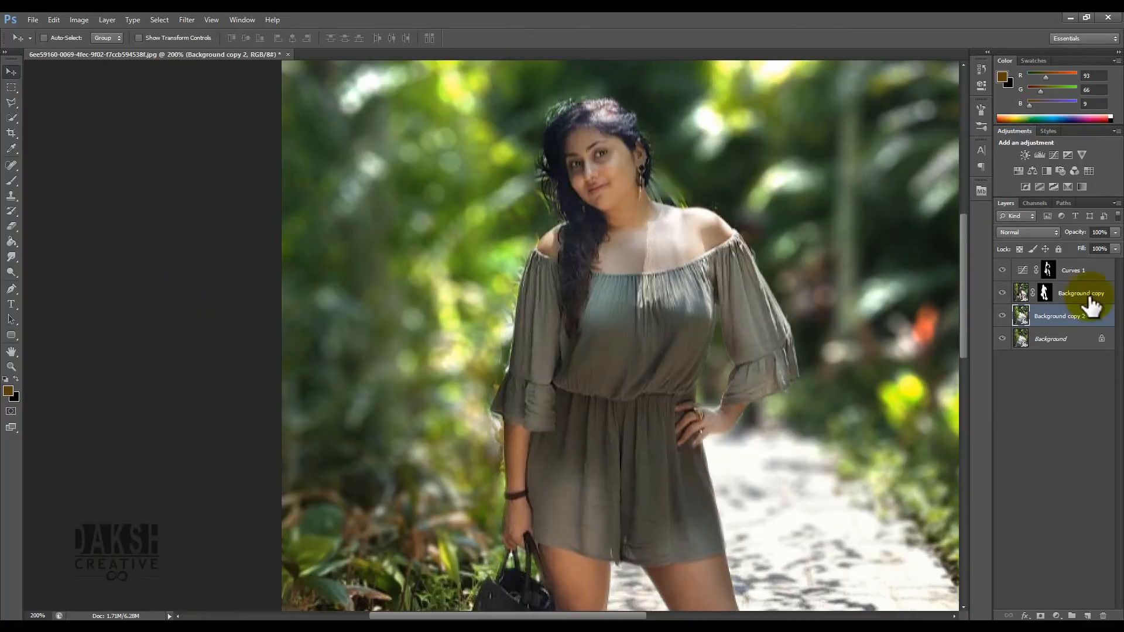
{"action": "left_click", "coordinate": [1044, 292]}
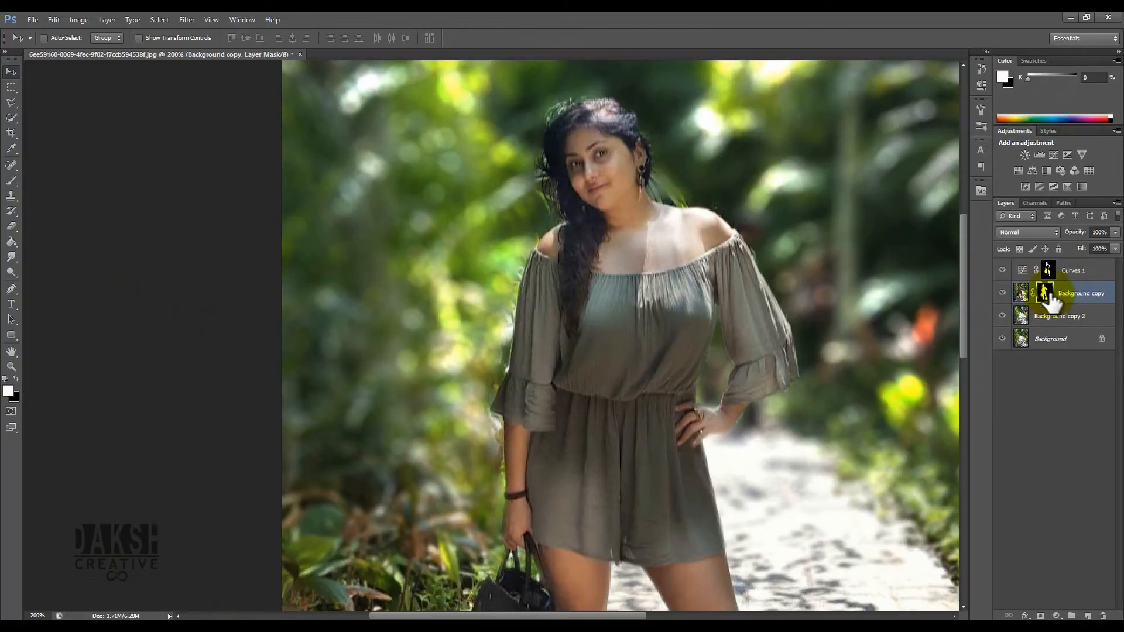
{"action": "key", "text": "b"}
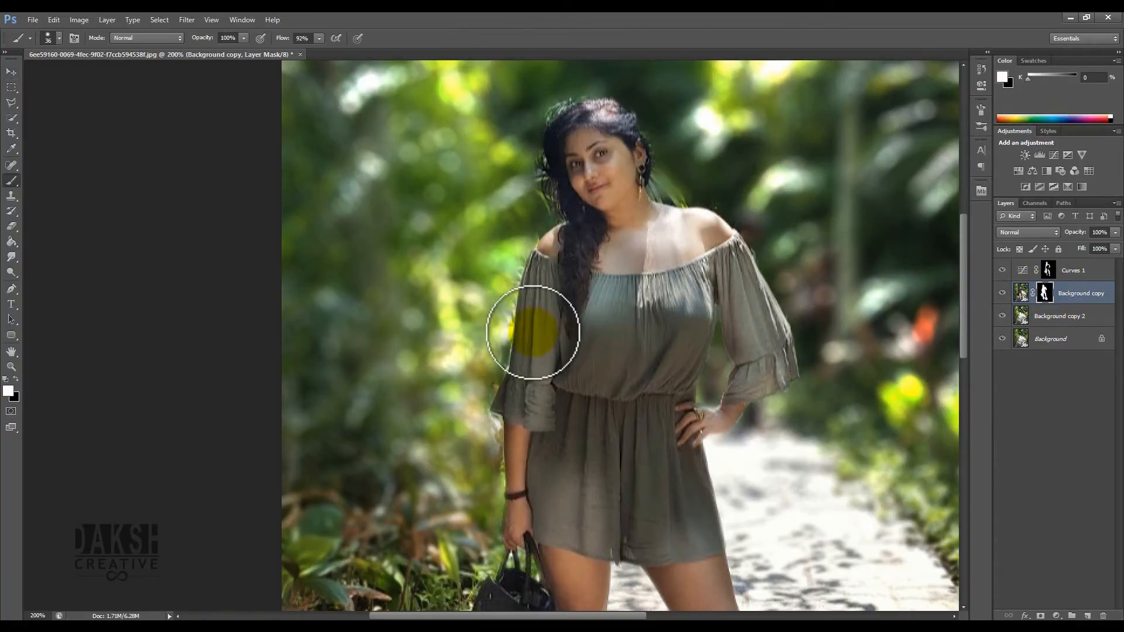
{"action": "left_click", "coordinate": [16, 380]}
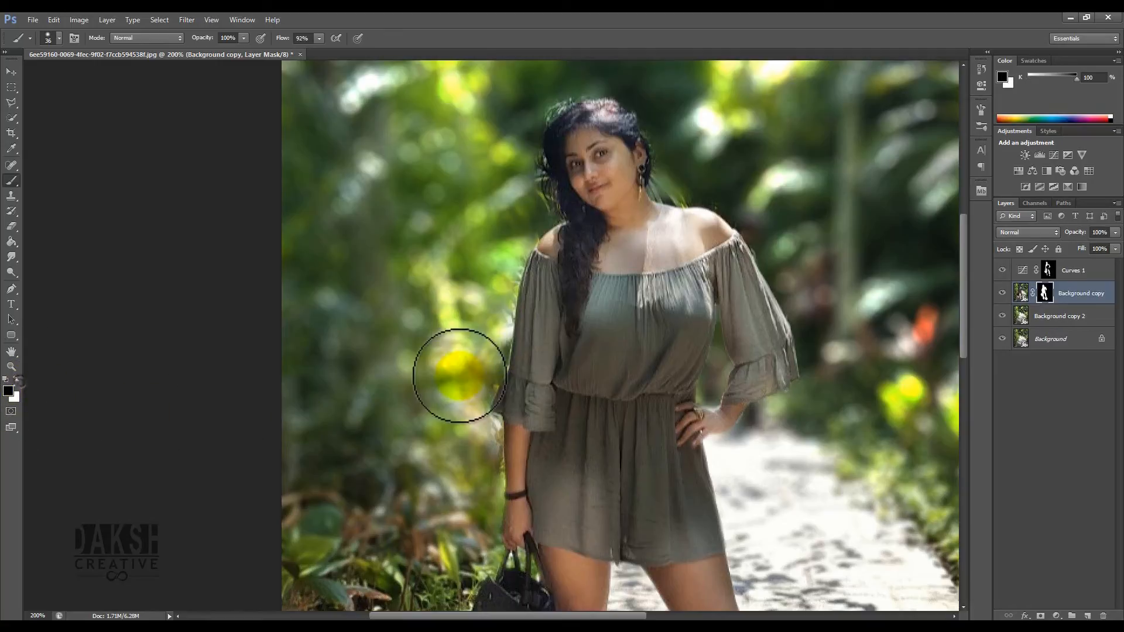
{"action": "mouse_move", "coordinate": [490, 342]}
{"action": "left_mouse_down"}
{"action": "mouse_move", "coordinate": [504, 251]}
{"action": "mouse_move", "coordinate": [488, 271]}
{"action": "mouse_move", "coordinate": [510, 280]}
{"action": "mouse_move", "coordinate": [486, 392]}
{"action": "mouse_move", "coordinate": [501, 367]}
{"action": "mouse_move", "coordinate": [497, 337]}
{"action": "mouse_move", "coordinate": [478, 419]}
{"action": "mouse_move", "coordinate": [494, 425]}
{"action": "mouse_move", "coordinate": [495, 495]}
{"action": "mouse_move", "coordinate": [490, 319]}
{"action": "mouse_move", "coordinate": [509, 252]}
{"action": "mouse_move", "coordinate": [498, 328]}
{"action": "mouse_move", "coordinate": [514, 260]}
{"action": "mouse_move", "coordinate": [545, 217]}
{"action": "mouse_move", "coordinate": [529, 192]}
{"action": "mouse_move", "coordinate": [534, 226]}
{"action": "left_mouse_up"}
{"action": "mouse_move", "coordinate": [698, 191]}
{"action": "left_mouse_down"}
{"action": "mouse_move", "coordinate": [677, 165]}
{"action": "mouse_move", "coordinate": [657, 192]}
{"action": "mouse_move", "coordinate": [713, 198]}
{"action": "mouse_move", "coordinate": [661, 190]}
{"action": "mouse_move", "coordinate": [726, 208]}
{"action": "mouse_move", "coordinate": [777, 262]}
{"action": "mouse_move", "coordinate": [704, 185]}
{"action": "mouse_move", "coordinate": [664, 192]}
{"action": "mouse_move", "coordinate": [699, 185]}
{"action": "left_mouse_up"}
{"action": "mouse_move", "coordinate": [513, 226]}
{"action": "left_mouse_down"}
{"action": "mouse_move", "coordinate": [537, 173]}
{"action": "mouse_move", "coordinate": [546, 215]}
{"action": "mouse_move", "coordinate": [523, 168]}
{"action": "mouse_move", "coordinate": [530, 138]}
{"action": "mouse_move", "coordinate": [538, 192]}
{"action": "mouse_move", "coordinate": [531, 121]}
{"action": "mouse_move", "coordinate": [589, 83]}
{"action": "mouse_move", "coordinate": [538, 119]}
{"action": "mouse_move", "coordinate": [525, 148]}
{"action": "mouse_move", "coordinate": [539, 111]}
{"action": "mouse_move", "coordinate": [534, 157]}
{"action": "mouse_move", "coordinate": [550, 212]}
{"action": "mouse_move", "coordinate": [518, 225]}
{"action": "mouse_move", "coordinate": [548, 229]}
{"action": "left_mouse_up"}
{"action": "key", "text": "bracketleft"}
{"action": "left_click_drag", "start_coordinate": [558, 219], "coordinate": [530, 265]}
{"action": "key", "text": "ctrl+0"}
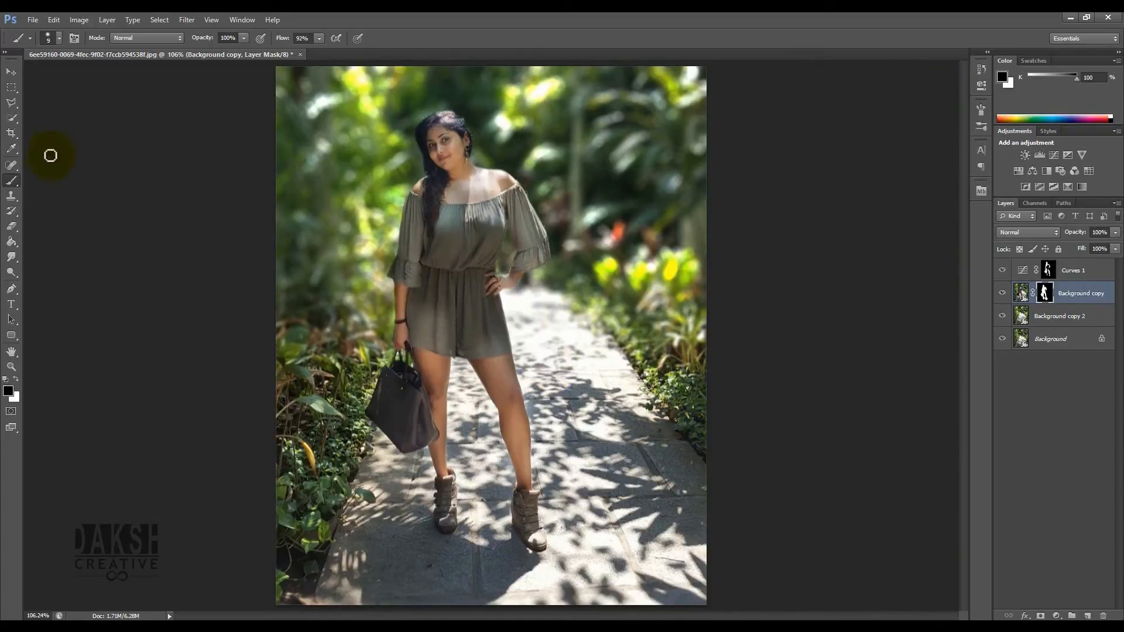
- Select the Curves 1, Background copy and Background copy 2 layers and convert them into one smart object
{"action": "left_click", "coordinate": [11, 71]}
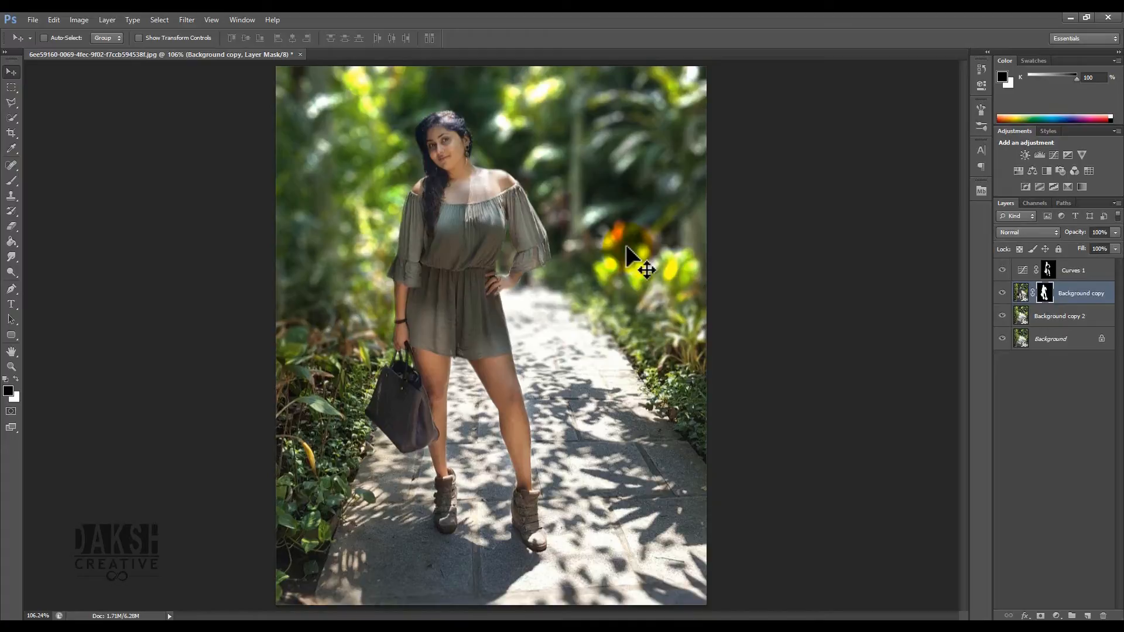
{"action": "left_click", "coordinate": [1092, 279]}
{"action": "left_click", "coordinate": [1093, 275]}
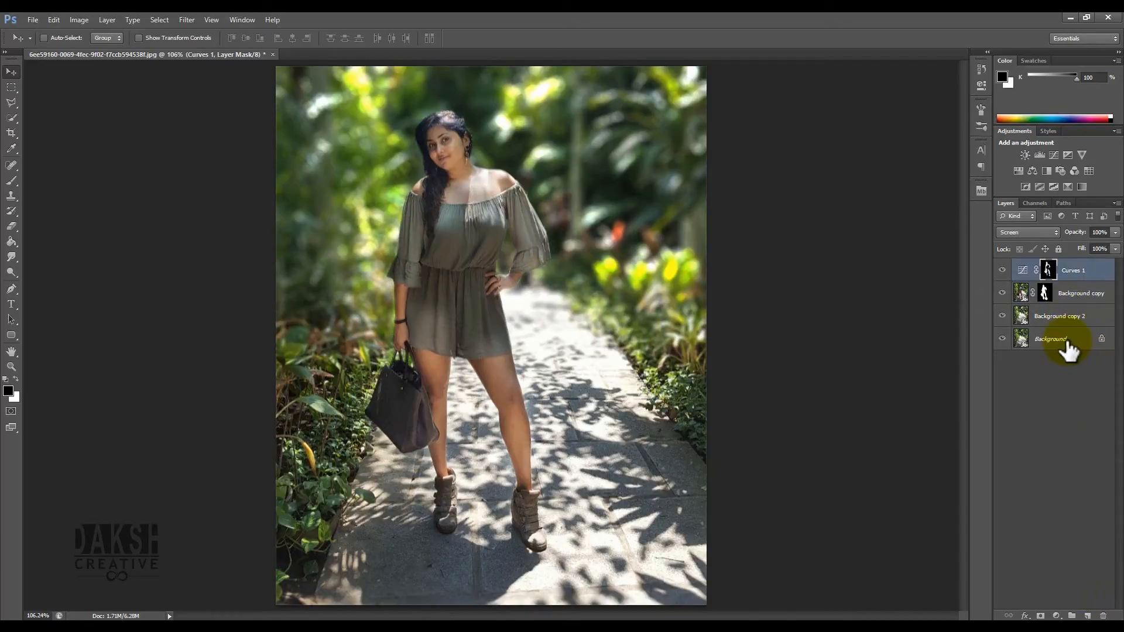
{"action": "left_click", "coordinate": [1059, 323], "text": "shift"}
{"action": "right_click", "coordinate": [1050, 317]}
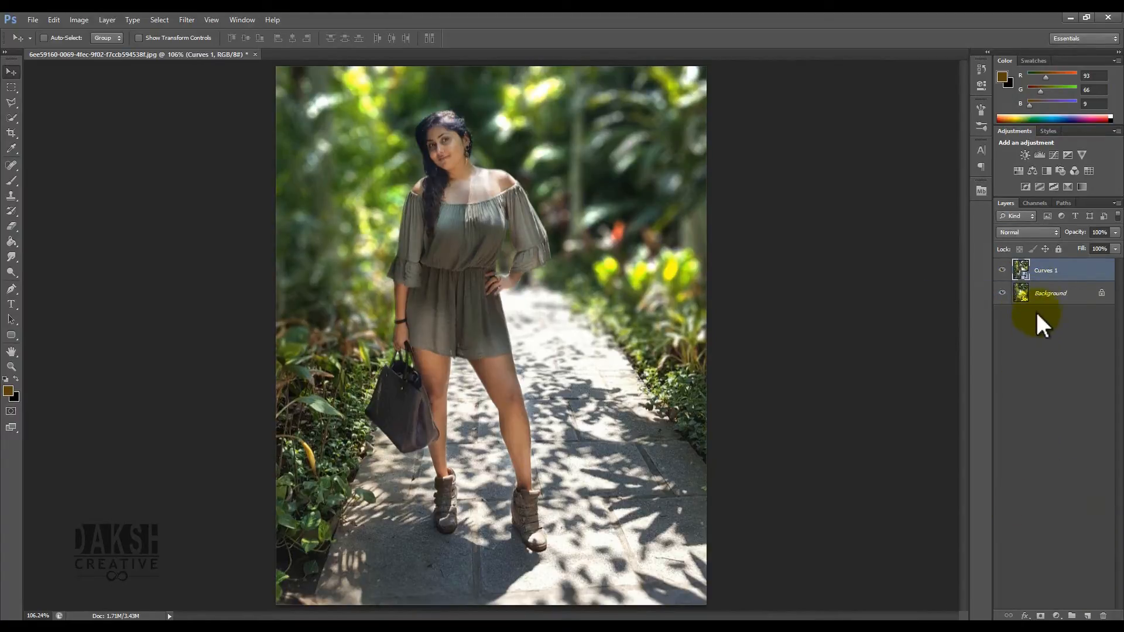
- Open the Curves 1 smart object's contents and close that document again
{"action": "double_click", "coordinate": [1019, 269]}
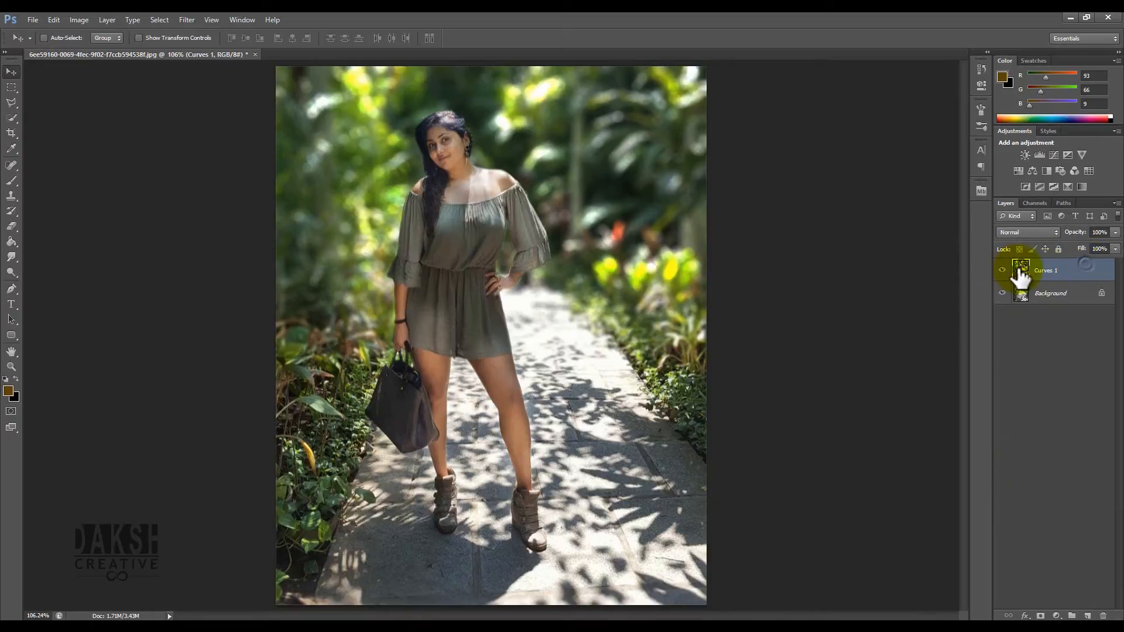
{"action": "key", "text": "Return"}
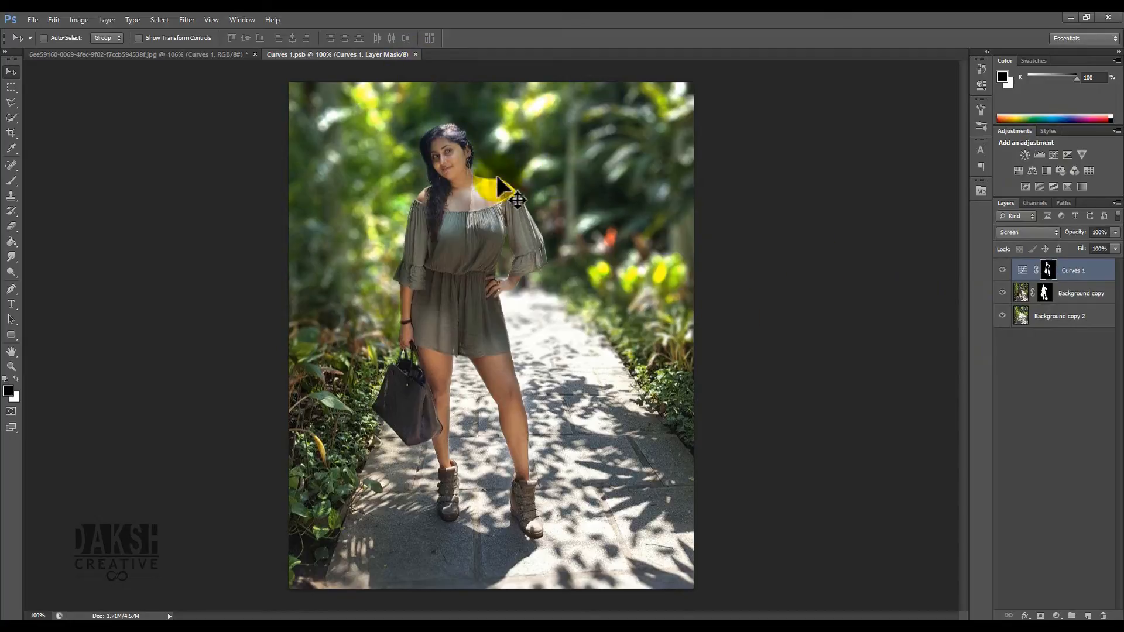
{"action": "left_click", "coordinate": [416, 54]}
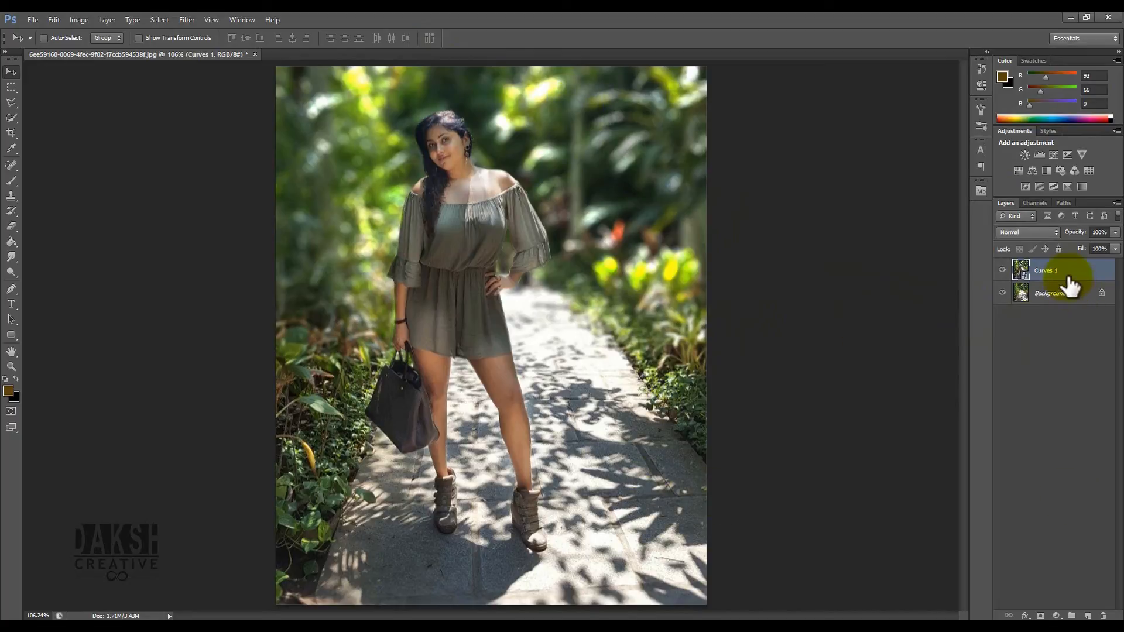
- Add a Curves adjustment layer and bend the RGB curve into an S shape for more contrast
{"action": "left_click", "coordinate": [1056, 616]}
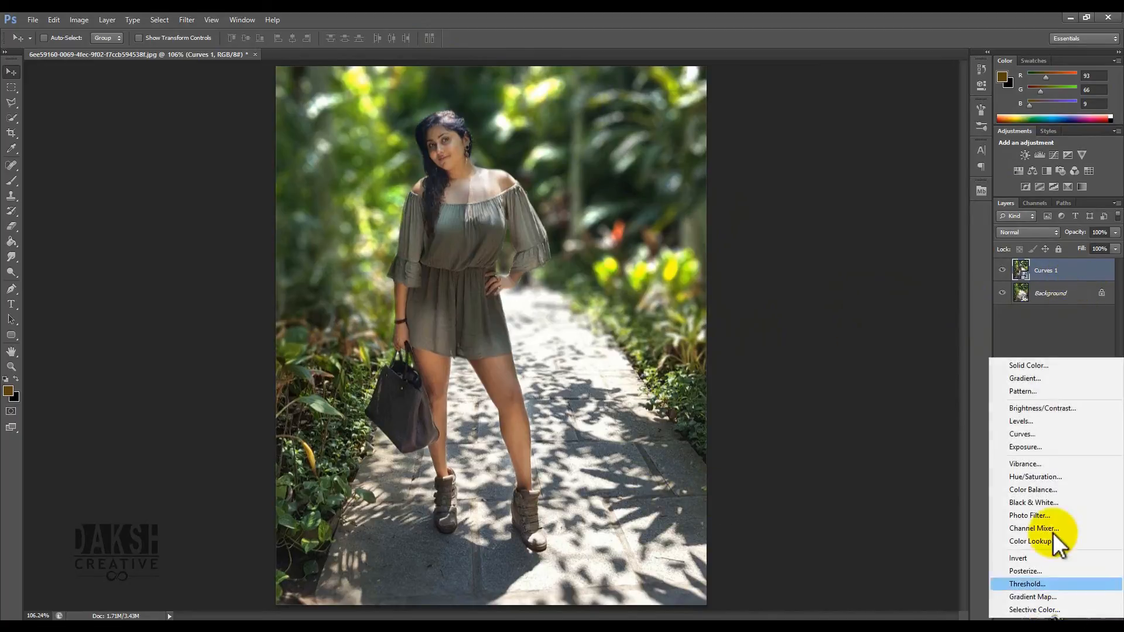
{"action": "left_click", "coordinate": [1036, 432]}
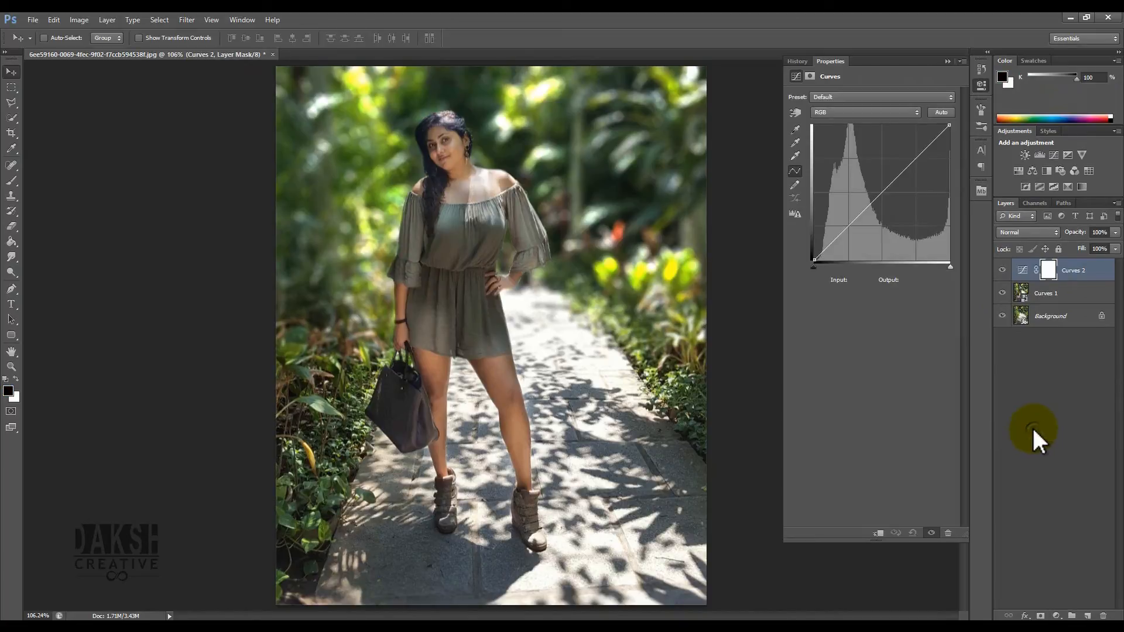
{"action": "left_click_drag", "start_coordinate": [851, 223], "coordinate": [847, 244]}
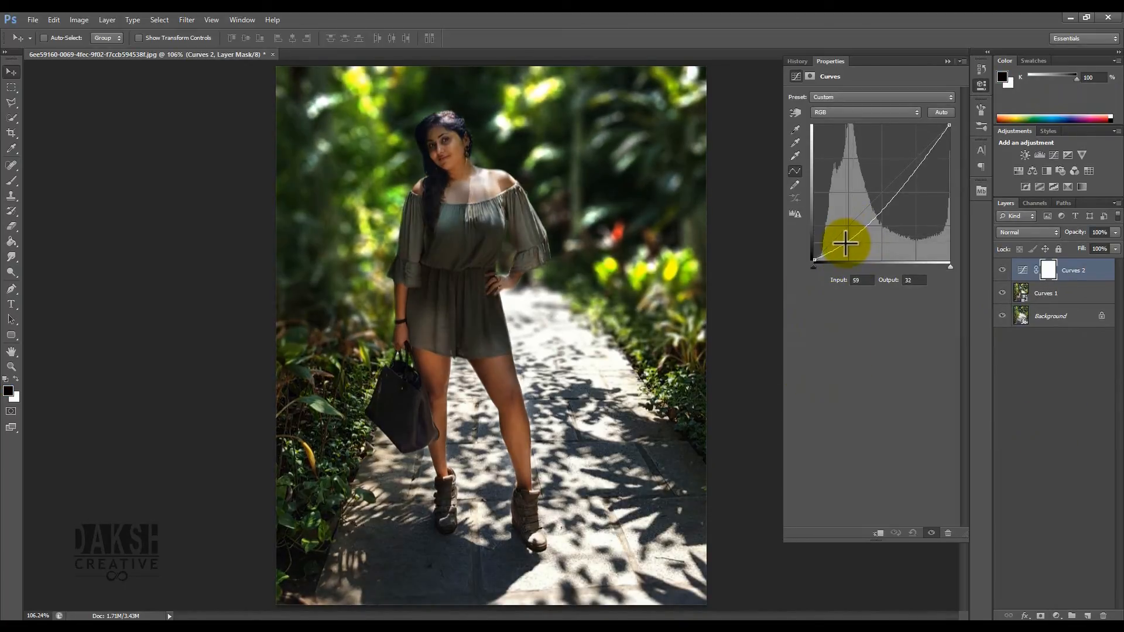
{"action": "left_click_drag", "start_coordinate": [914, 169], "coordinate": [925, 142]}
{"action": "left_click_drag", "start_coordinate": [846, 241], "coordinate": [843, 242]}
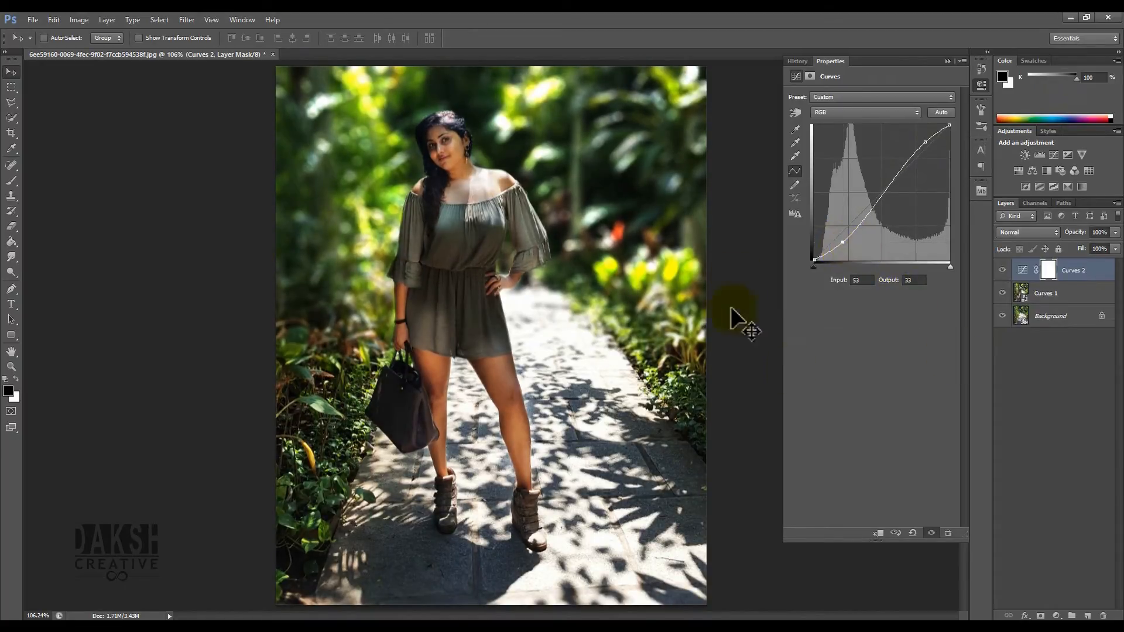
{"action": "left_click", "coordinate": [795, 113]}
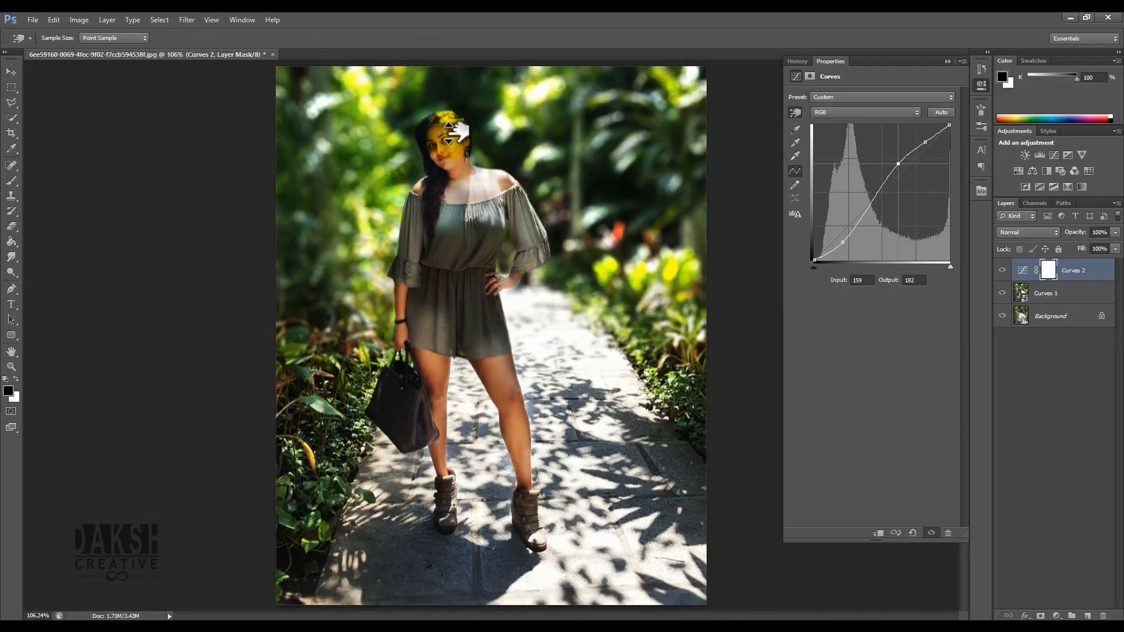
{"action": "mouse_move", "coordinate": [460, 138]}
{"action": "left_mouse_down"}
{"action": "mouse_move", "coordinate": [460, 170]}
{"action": "mouse_move", "coordinate": [463, 139]}
{"action": "left_mouse_up"}
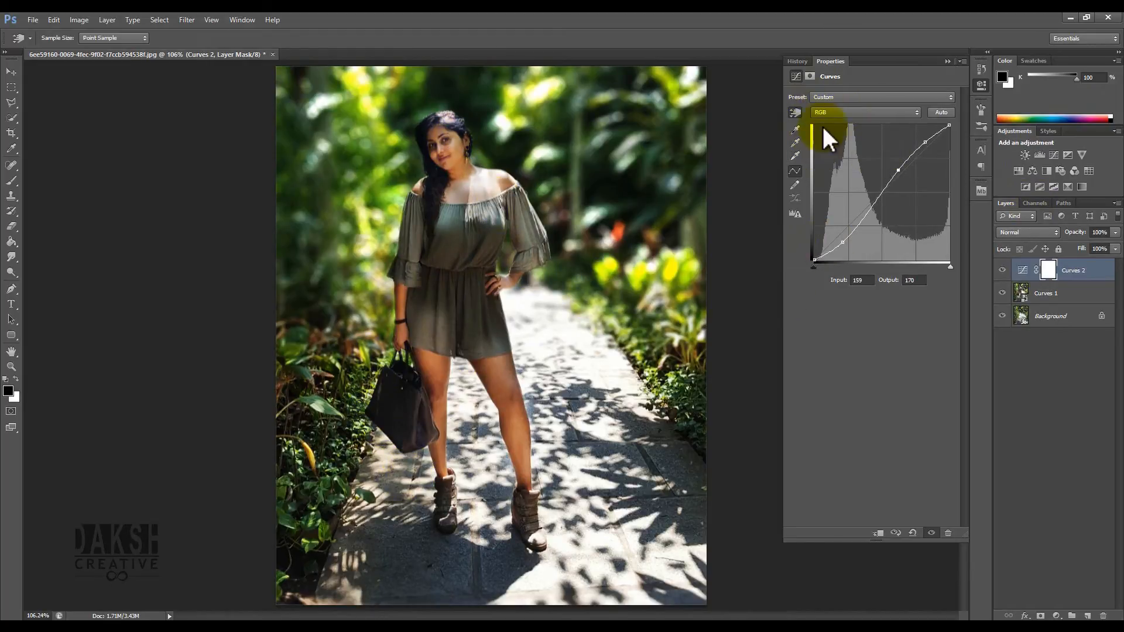
- Switch the curve to the Blue channel and raise its black point output to 16
{"action": "left_click", "coordinate": [833, 111]}
{"action": "left_click", "coordinate": [834, 111]}
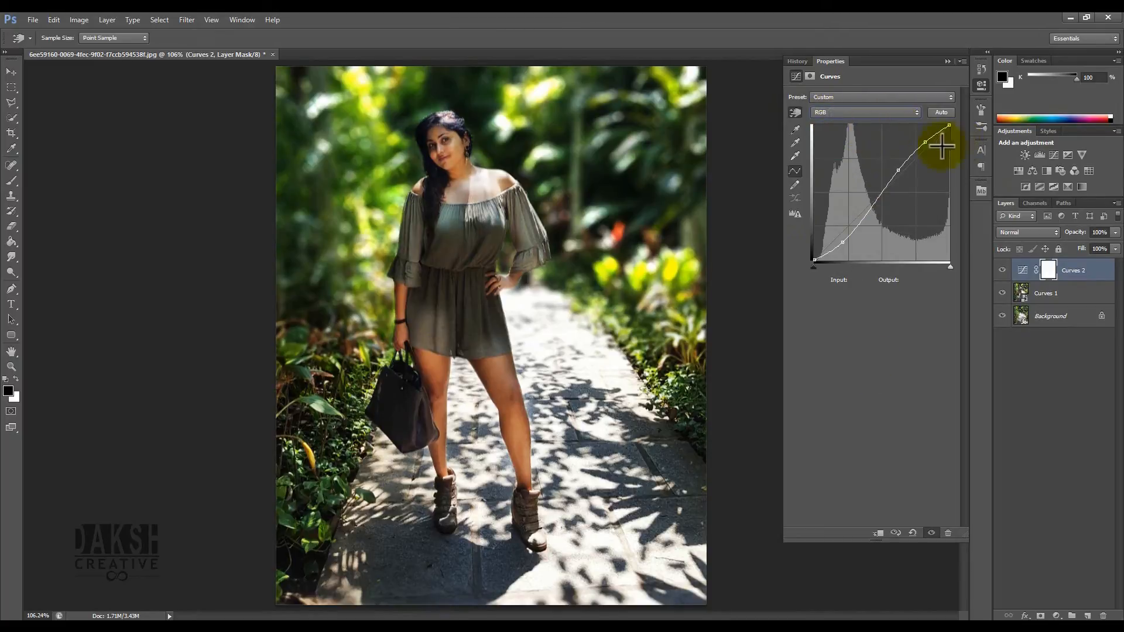
{"action": "left_click", "coordinate": [877, 111]}
{"action": "left_click", "coordinate": [849, 153]}
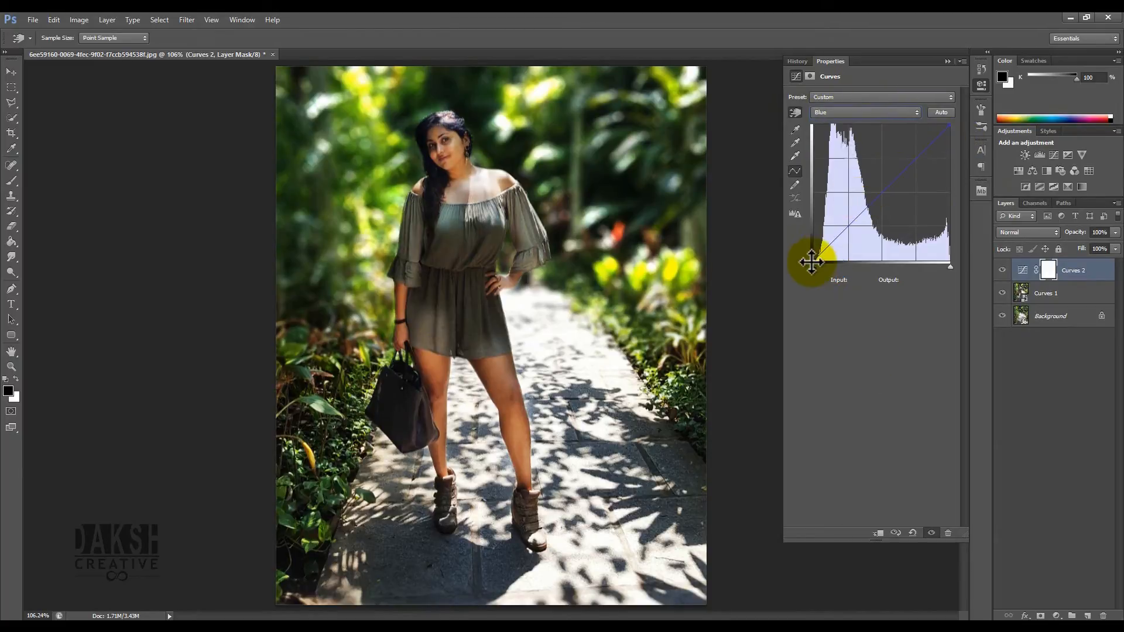
{"action": "left_click_drag", "start_coordinate": [812, 261], "coordinate": [809, 250]}
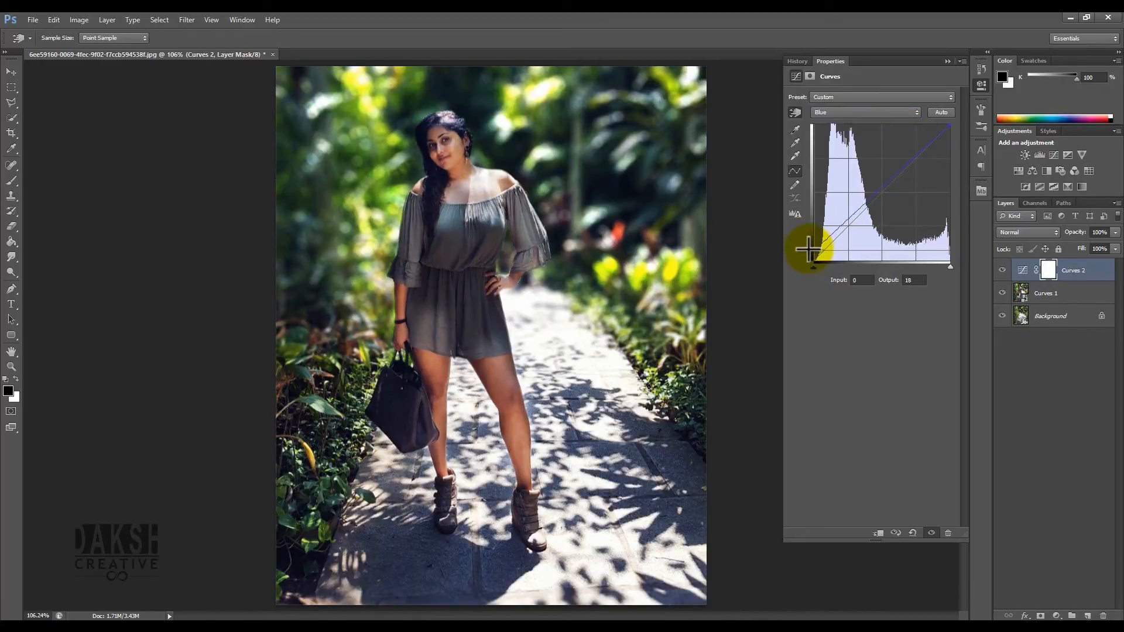
- Pull the Red channel's white point inward and set a Green point to input 80, output 76
{"action": "left_click", "coordinate": [853, 111]}
{"action": "left_click", "coordinate": [849, 134]}
{"action": "left_click_drag", "start_coordinate": [949, 125], "coordinate": [938, 124]}
{"action": "left_click", "coordinate": [881, 111]}
{"action": "left_click", "coordinate": [866, 143]}
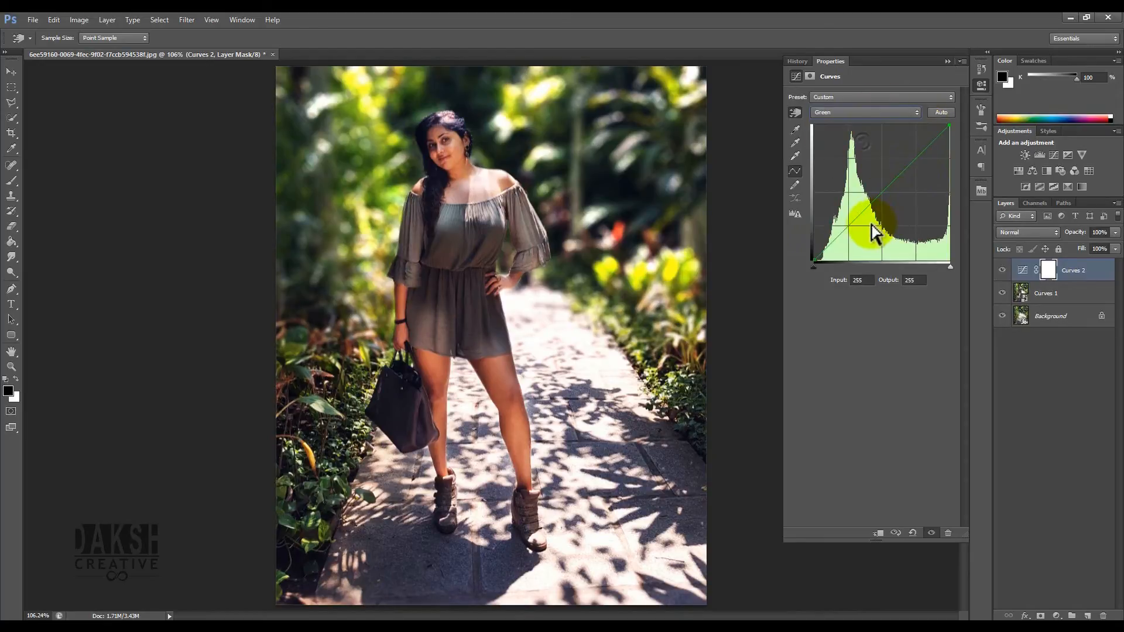
{"action": "left_click_drag", "start_coordinate": [870, 205], "coordinate": [870, 207]}
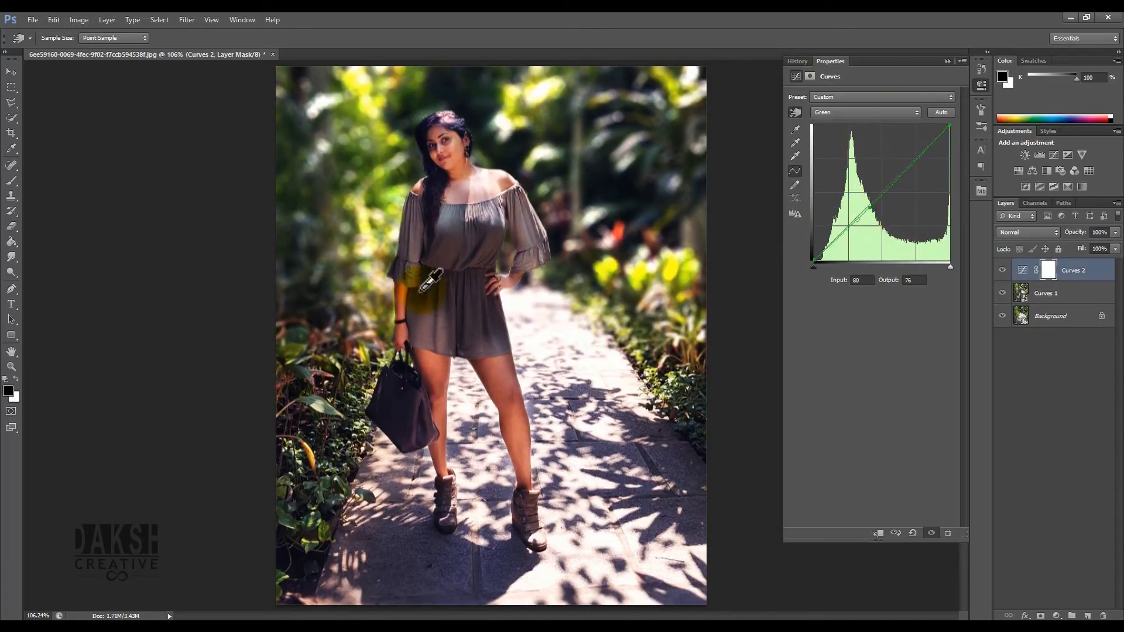
{"action": "left_click", "coordinate": [986, 87]}
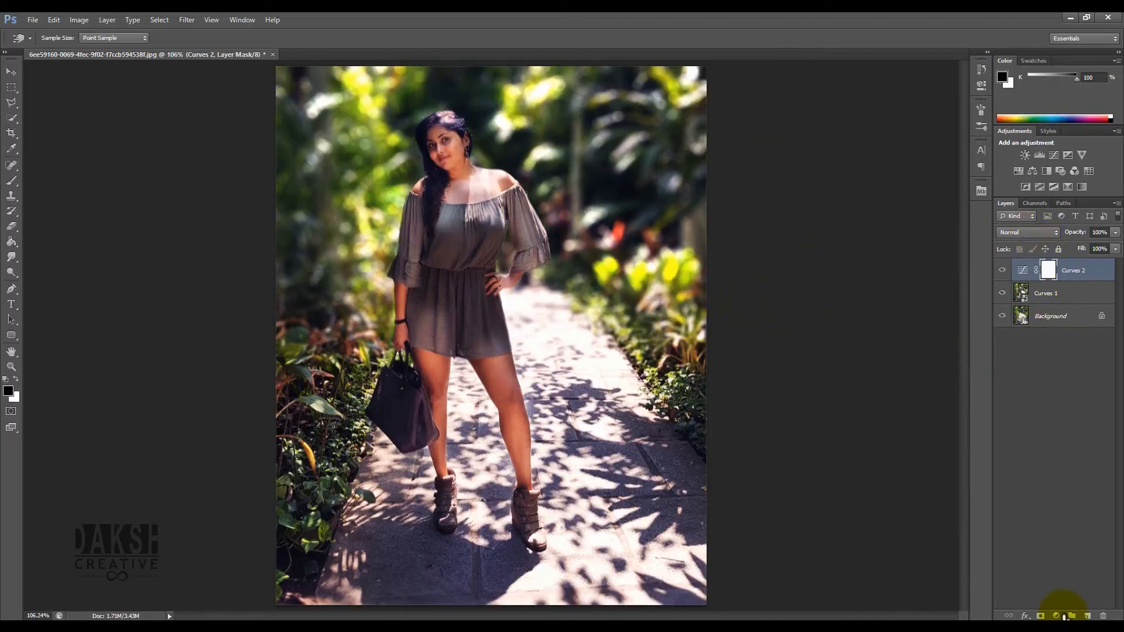
- Create a new empty layer and set up a large soft brush about 229 px
{"action": "left_click", "coordinate": [1086, 616]}
{"action": "key", "text": "v"}
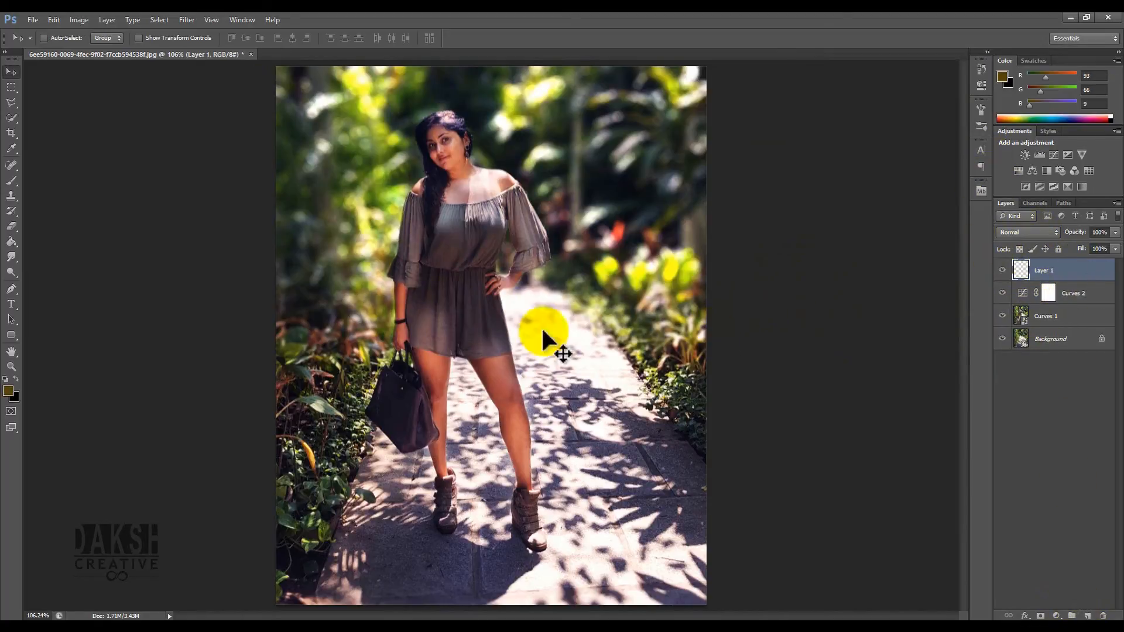
{"action": "key", "text": "b"}
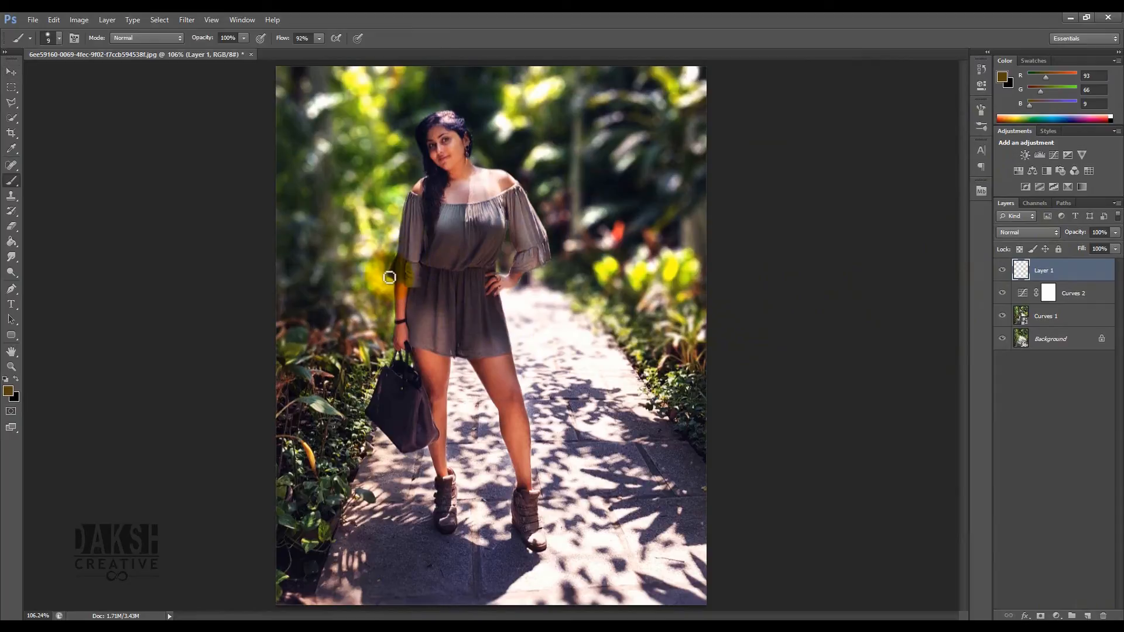
{"action": "left_click", "coordinate": [15, 177]}
{"action": "left_click", "coordinate": [56, 178]}
{"action": "mouse_move", "coordinate": [397, 301]}
{"action": "left_mouse_down"}
{"action": "mouse_move", "coordinate": [422, 301]}
{"action": "mouse_move", "coordinate": [419, 136]}
{"action": "left_mouse_up"}
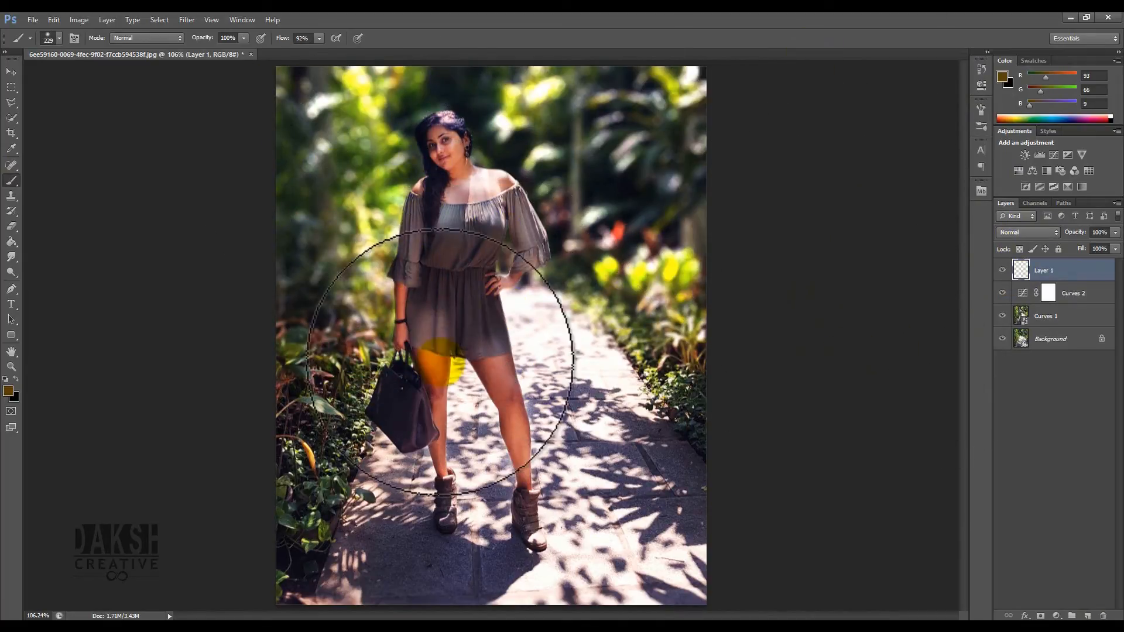
- Set the foreground colour to an orange of about R 221, G 121, B 32
{"action": "left_click", "coordinate": [8, 392]}
{"action": "left_click_drag", "start_coordinate": [412, 205], "coordinate": [815, 205]}
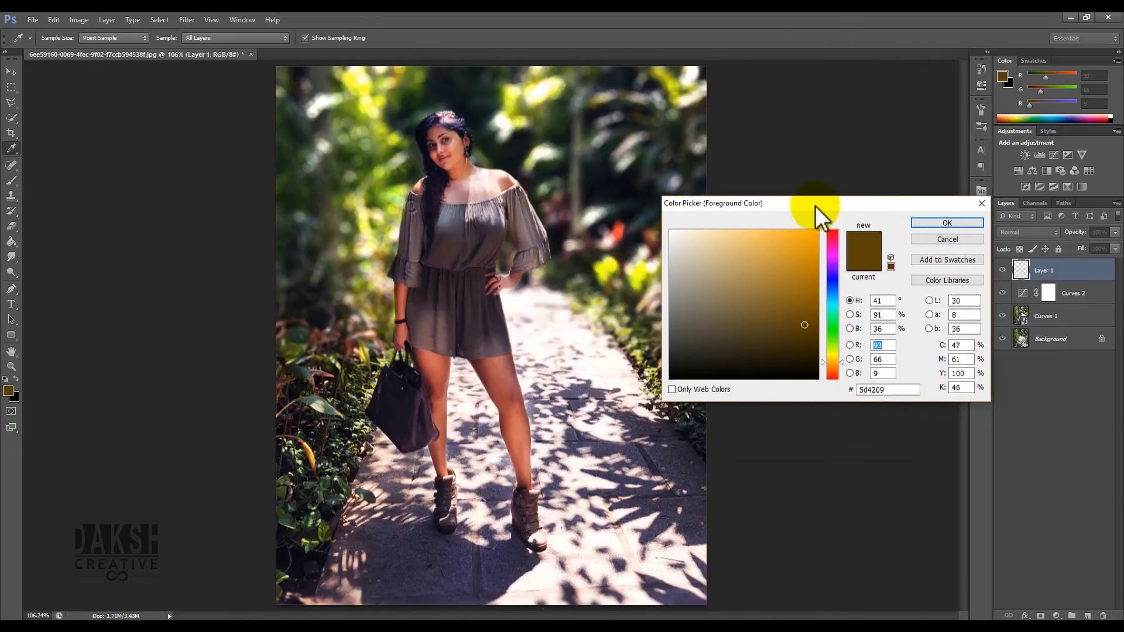
{"action": "mouse_move", "coordinate": [834, 360]}
{"action": "left_mouse_down"}
{"action": "mouse_move", "coordinate": [838, 346]}
{"action": "mouse_move", "coordinate": [841, 367]}
{"action": "left_mouse_up"}
{"action": "left_click_drag", "start_coordinate": [750, 272], "coordinate": [797, 250]}
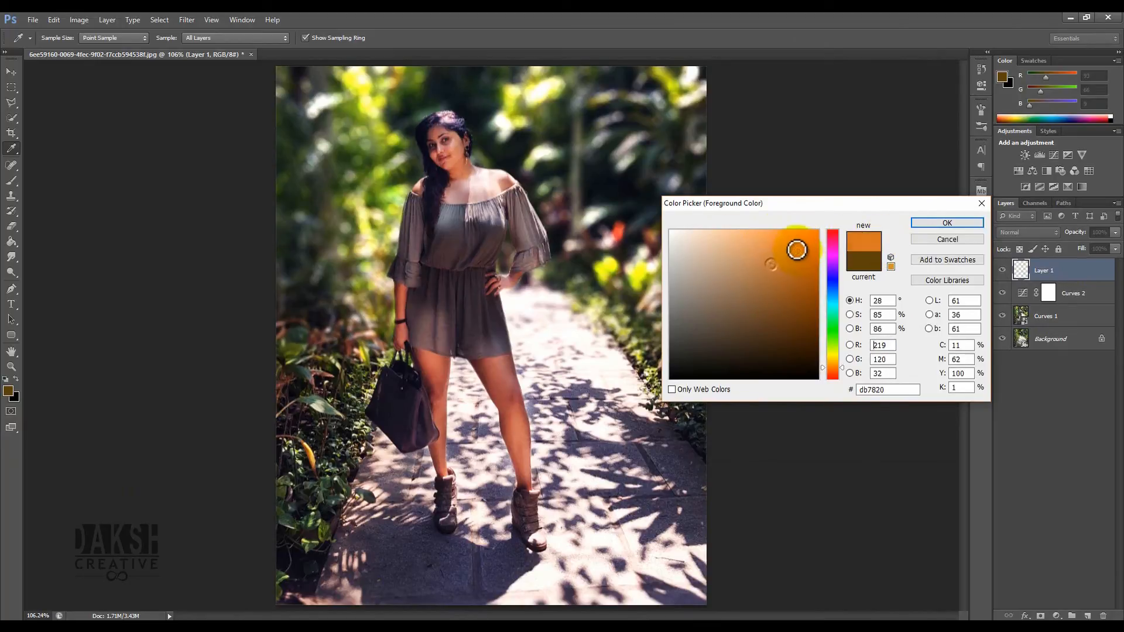
{"action": "left_click", "coordinate": [926, 222]}
- Paint two orange spots on the path to the woman's lower right on the new layer
{"action": "key", "text": "b"}
{"action": "left_click", "coordinate": [626, 477]}
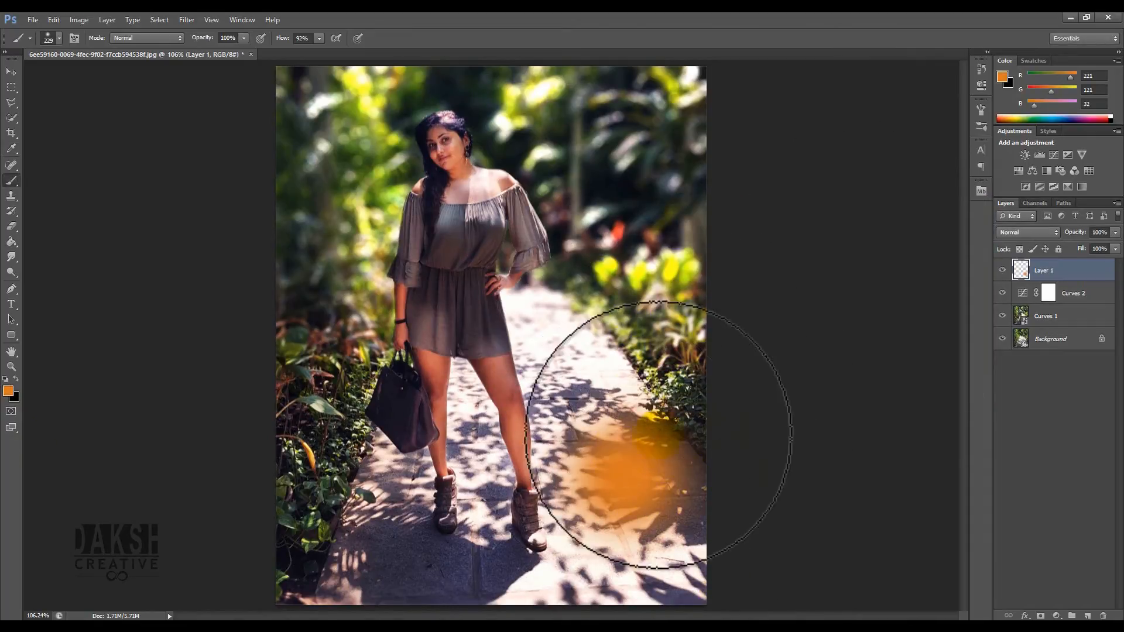
{"action": "left_click", "coordinate": [632, 391]}
- Scale the orange spots up to about 621% by 424% across the lower right of the image
{"action": "key", "text": "ctrl+t"}
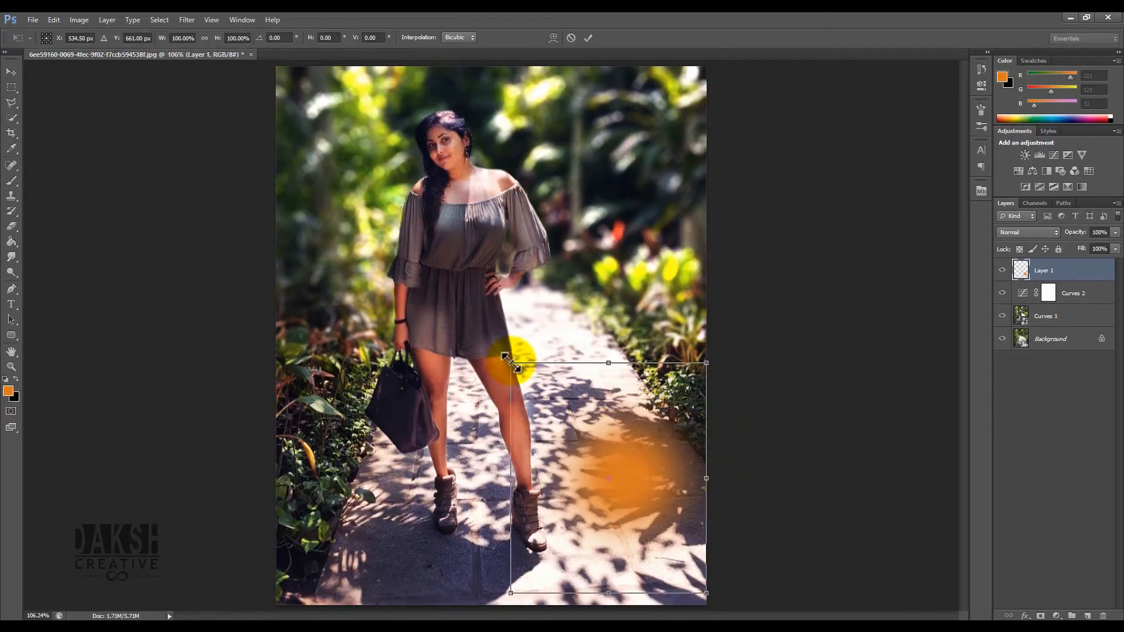
{"action": "left_click_drag", "start_coordinate": [504, 355], "coordinate": [6, 23]}
{"action": "mouse_move", "coordinate": [568, 346]}
{"action": "left_mouse_down"}
{"action": "mouse_move", "coordinate": [582, 375]}
{"action": "mouse_move", "coordinate": [587, 363]}
{"action": "mouse_move", "coordinate": [553, 321]}
{"action": "left_mouse_up"}
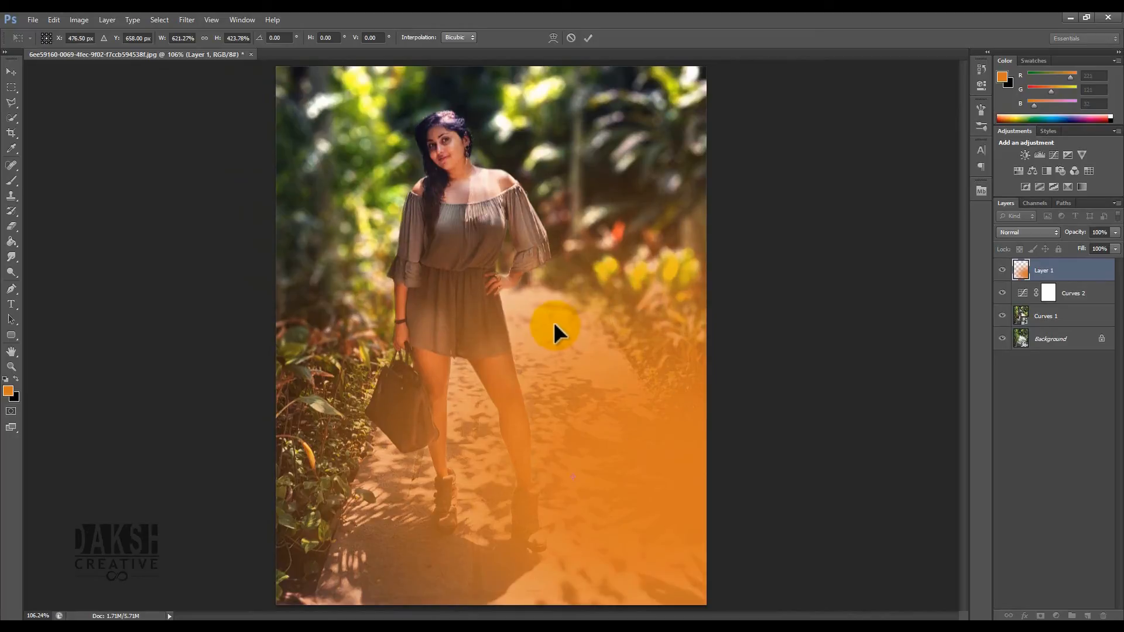
{"action": "key", "text": "Return"}
- Shift the orange glow slightly down and set Layer 1's blending mode to Screen
{"action": "key", "text": "b"}
{"action": "key", "text": "v"}
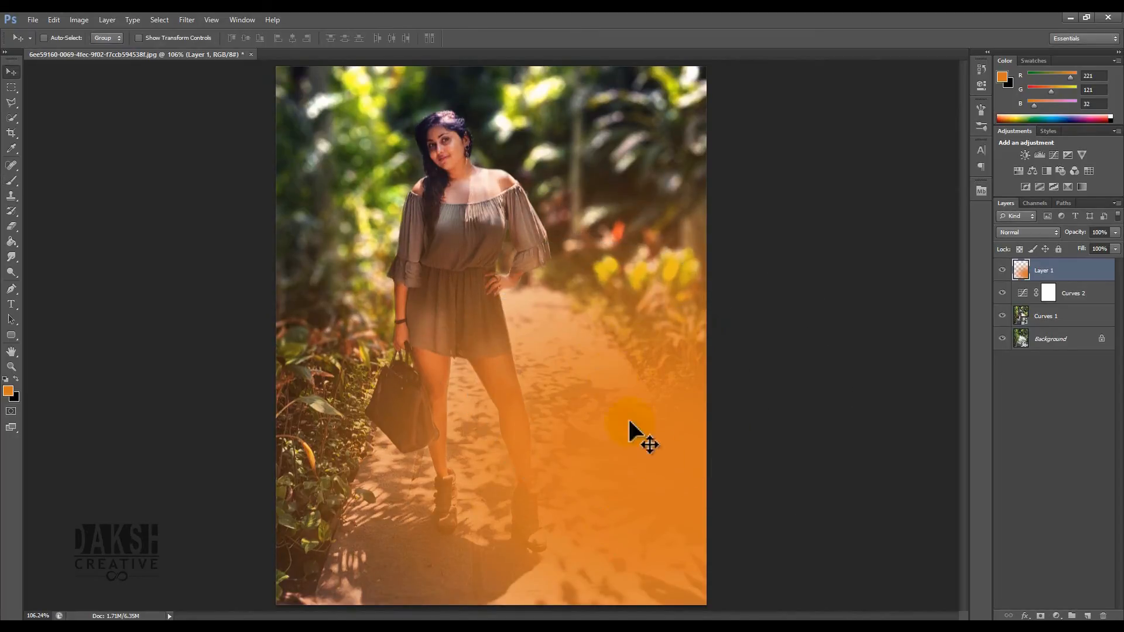
{"action": "mouse_move", "coordinate": [632, 452]}
{"action": "left_mouse_down"}
{"action": "mouse_move", "coordinate": [465, 377]}
{"action": "mouse_move", "coordinate": [640, 463]}
{"action": "mouse_move", "coordinate": [619, 491]}
{"action": "left_mouse_up"}
{"action": "left_click", "coordinate": [1017, 232]}
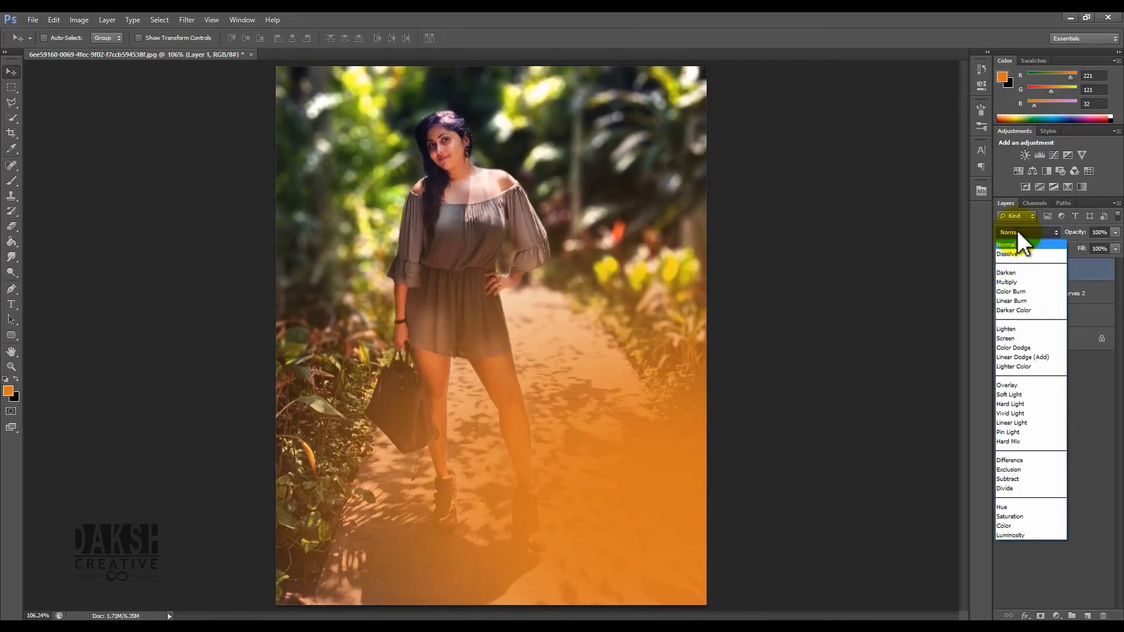
{"action": "left_click", "coordinate": [1027, 339]}
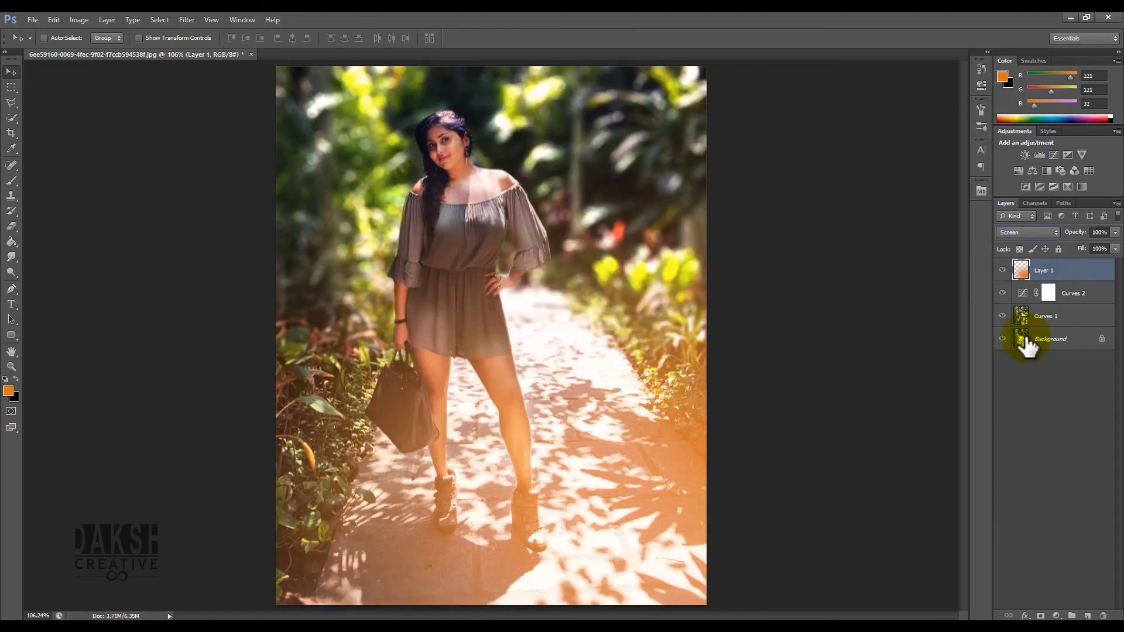
- Set Layer 1's blending mode to Soft Light and move the orange glow up and to the left
{"action": "left_click", "coordinate": [1014, 230]}
{"action": "left_click", "coordinate": [1022, 392]}
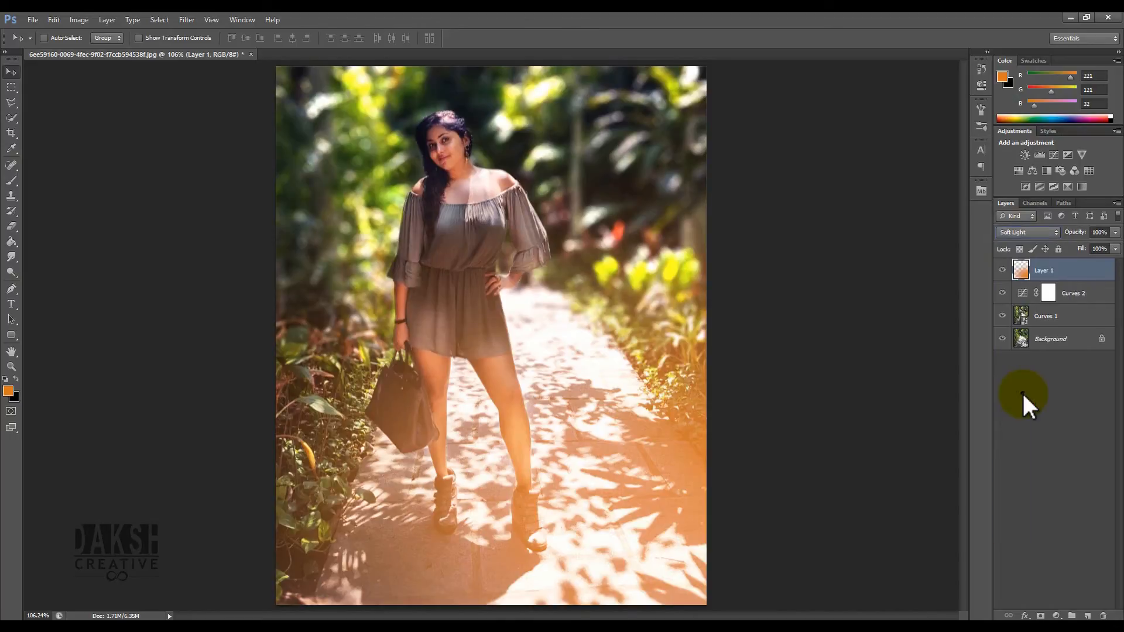
{"action": "left_click_drag", "start_coordinate": [660, 452], "coordinate": [596, 451]}
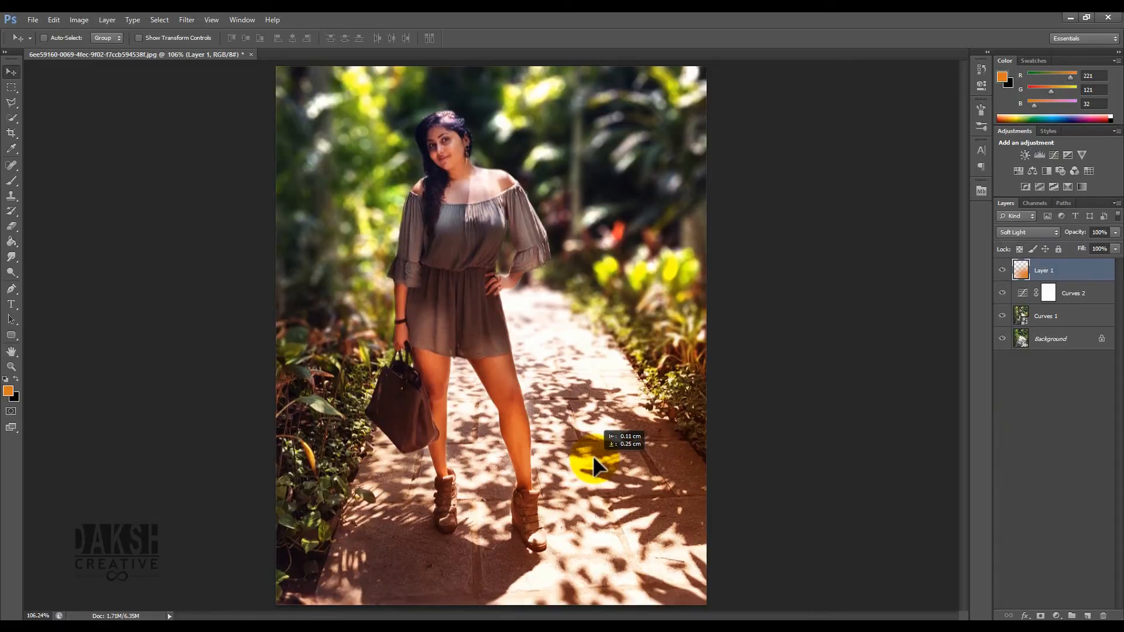
{"action": "left_click_drag", "start_coordinate": [592, 455], "coordinate": [589, 381]}
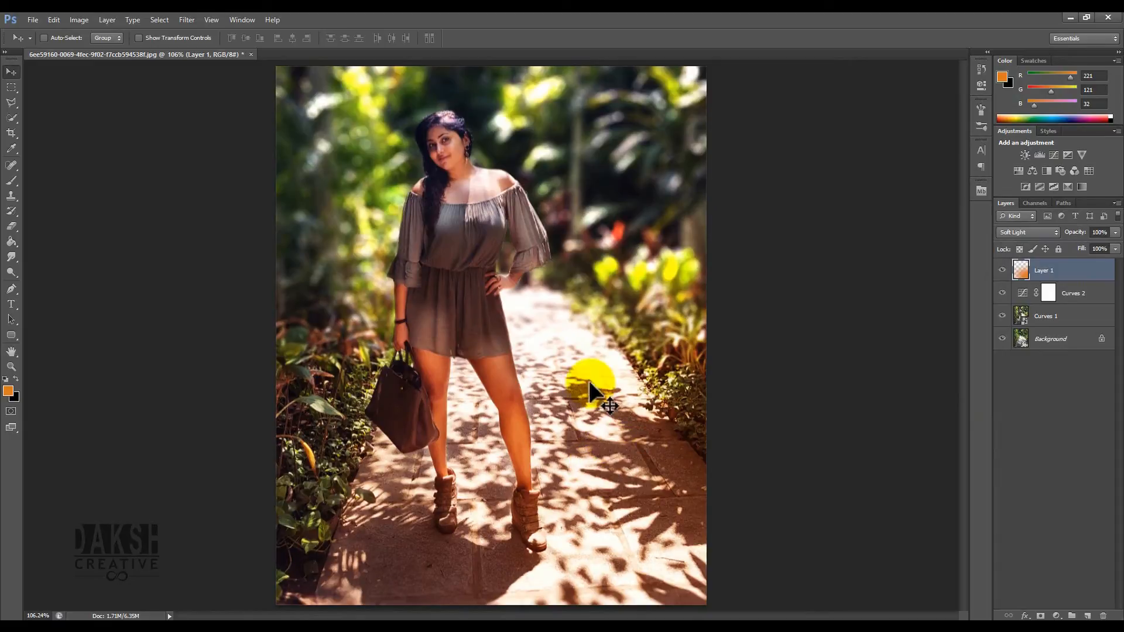
- Add a new layer and set the foreground colour to a blue of about R 13, G 183, B 246
{"action": "left_click", "coordinate": [1087, 616]}
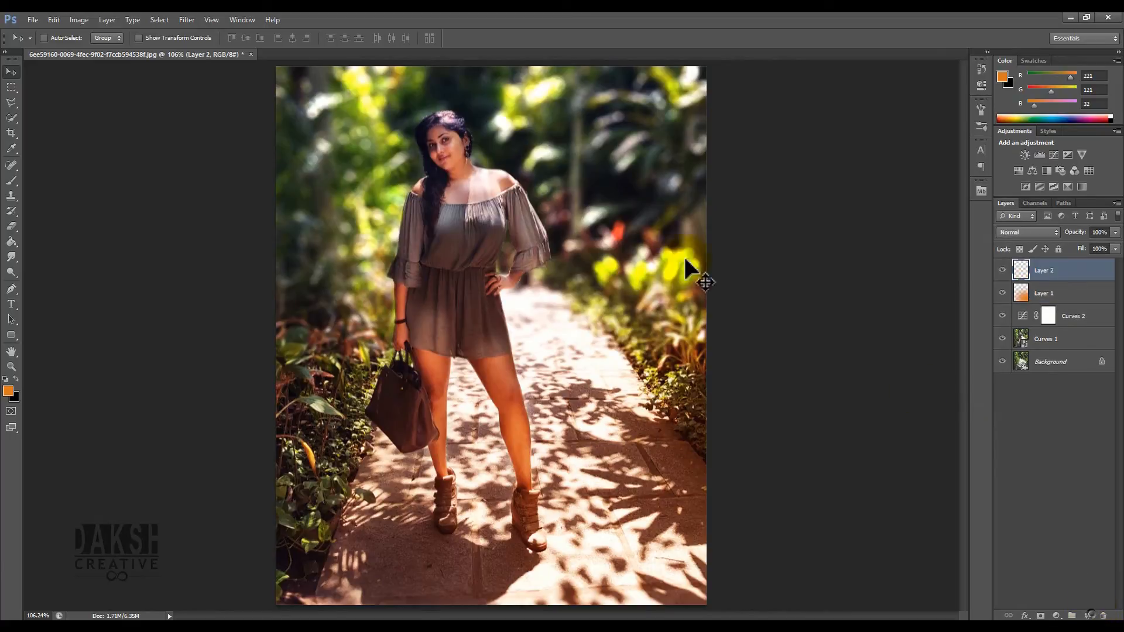
{"action": "left_click", "coordinate": [11, 181]}
{"action": "left_click", "coordinate": [8, 390]}
{"action": "left_click_drag", "start_coordinate": [833, 293], "coordinate": [846, 297]}
{"action": "left_click_drag", "start_coordinate": [795, 244], "coordinate": [809, 238]}
{"action": "left_click", "coordinate": [937, 223]}
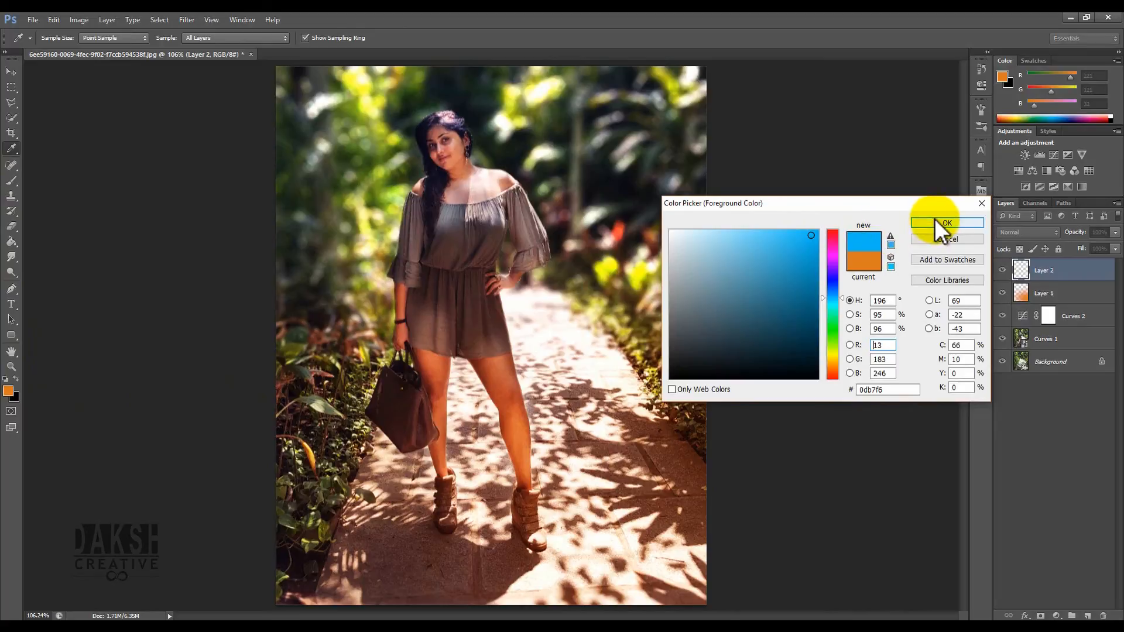
- Paint a blue spot at the upper left with the brush and scale it up across the image
{"action": "key", "text": "b"}
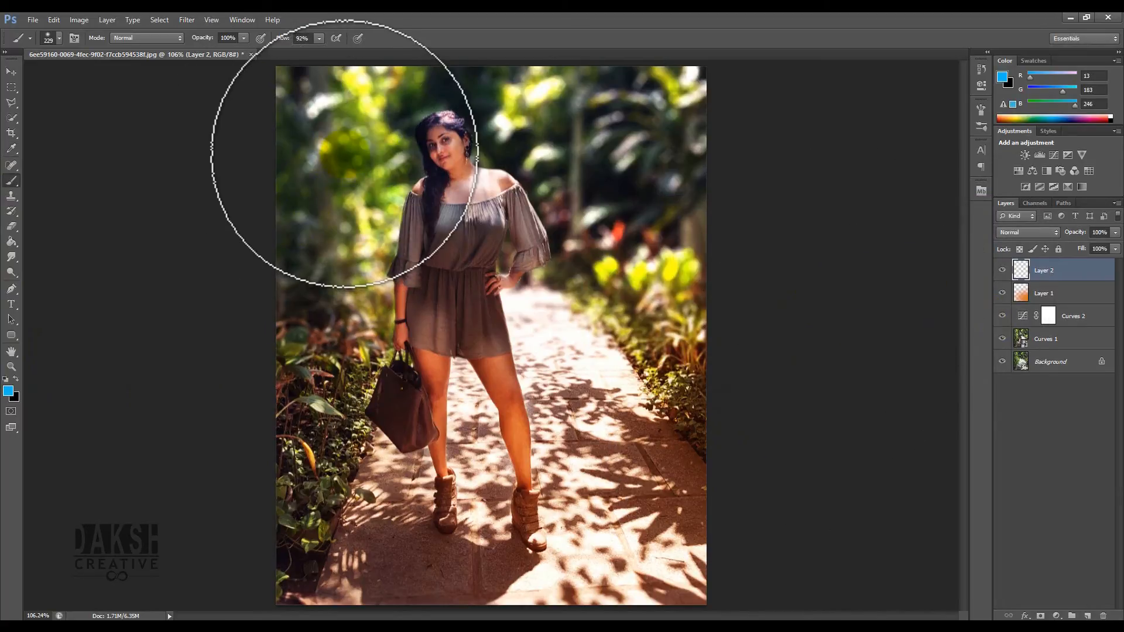
{"action": "left_click", "coordinate": [344, 154]}
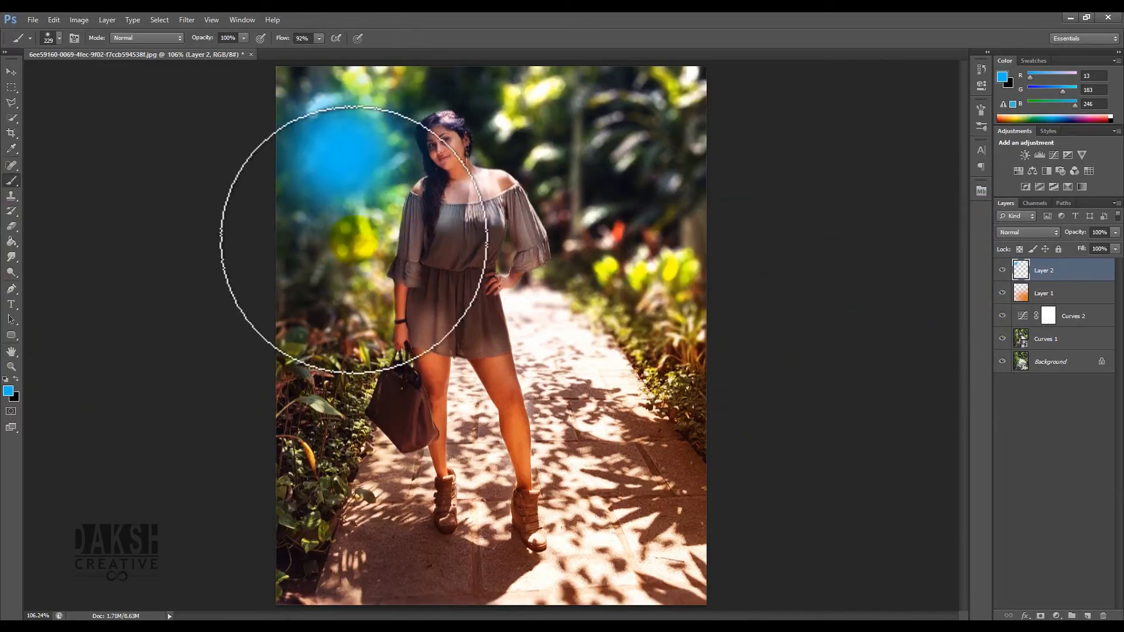
{"action": "left_click", "coordinate": [11, 72]}
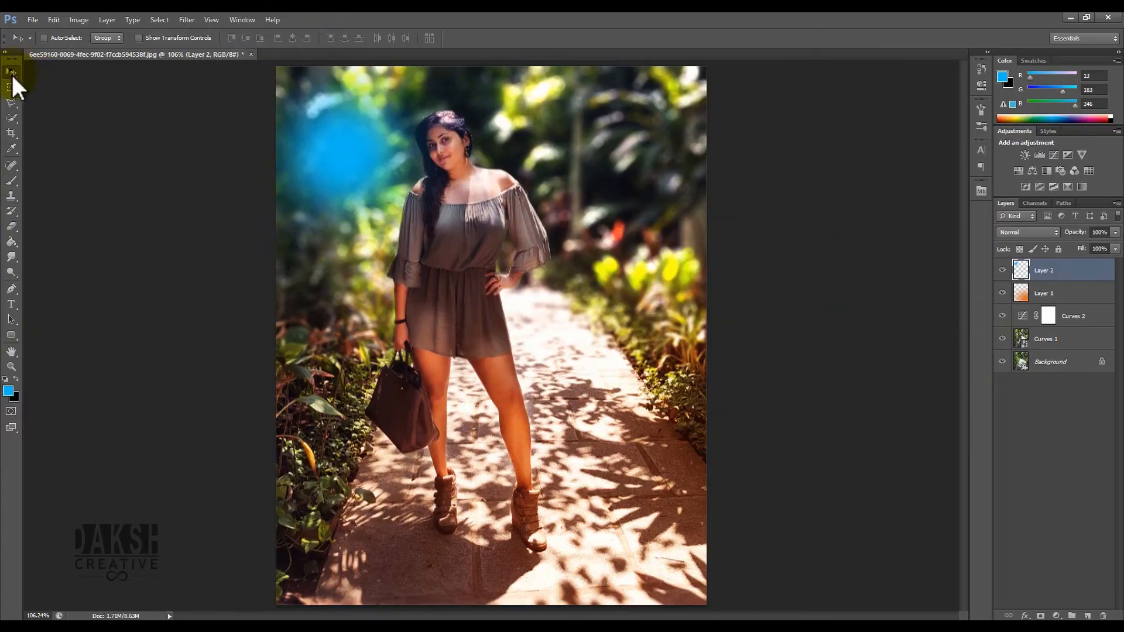
{"action": "left_click", "coordinate": [367, 196]}
{"action": "key", "text": "ctrl+t"}
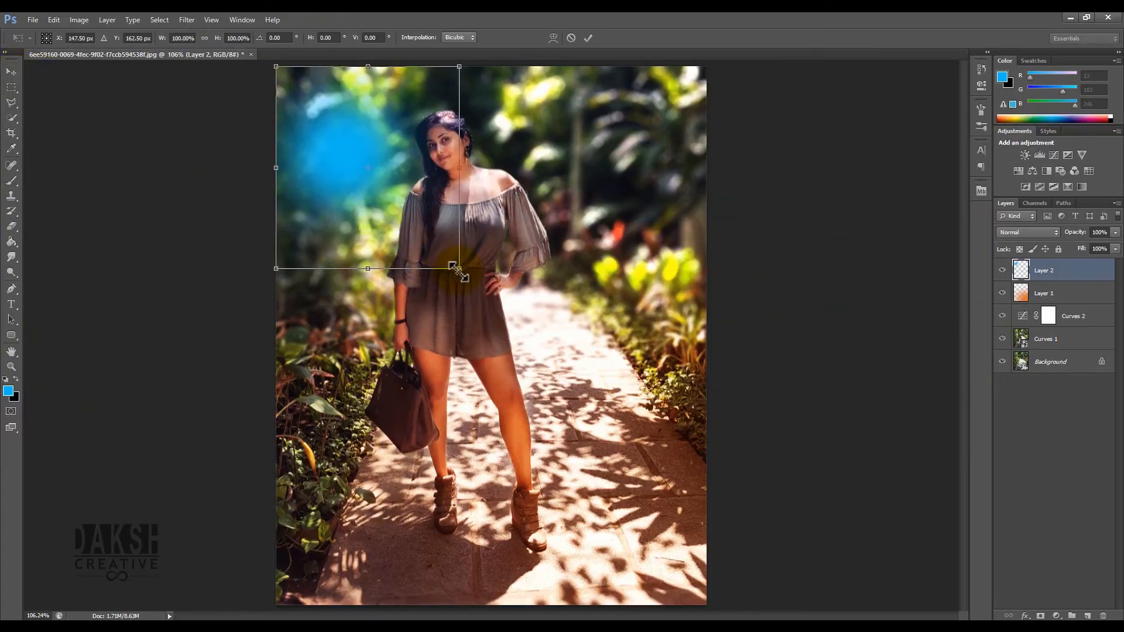
{"action": "left_click_drag", "start_coordinate": [457, 270], "coordinate": [900, 597]}
{"action": "left_click_drag", "start_coordinate": [899, 598], "coordinate": [1117, 616]}
{"action": "key", "text": "Return"}
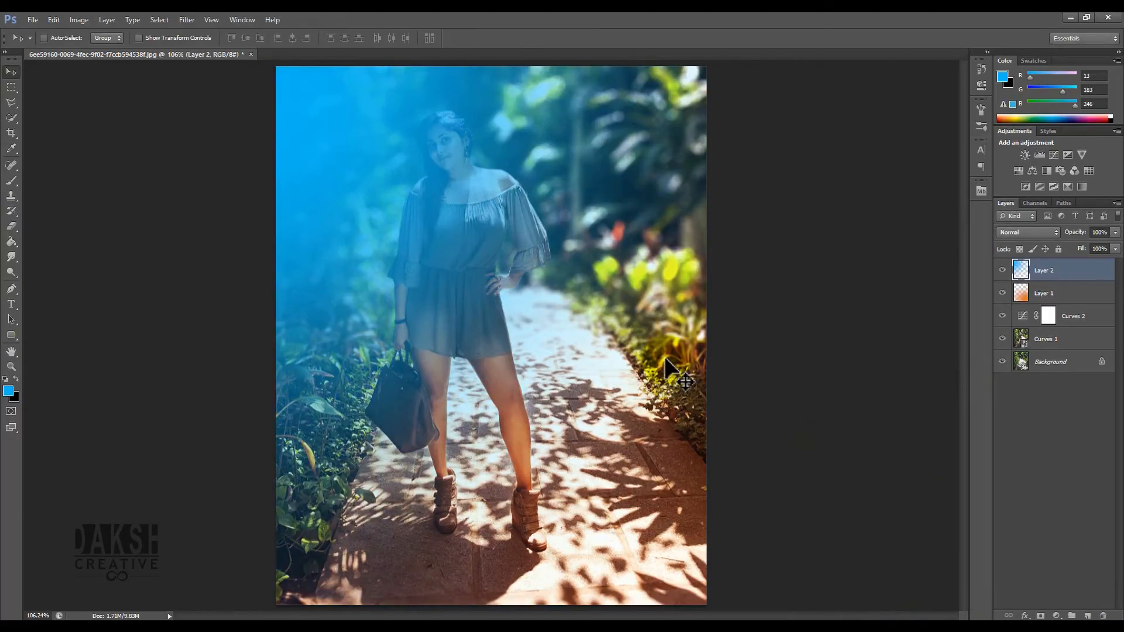
- Try Soft Light, Hard Light and Screen blending on Layer 2, settling on Soft Light
{"action": "left_click_drag", "start_coordinate": [360, 159], "coordinate": [361, 160]}
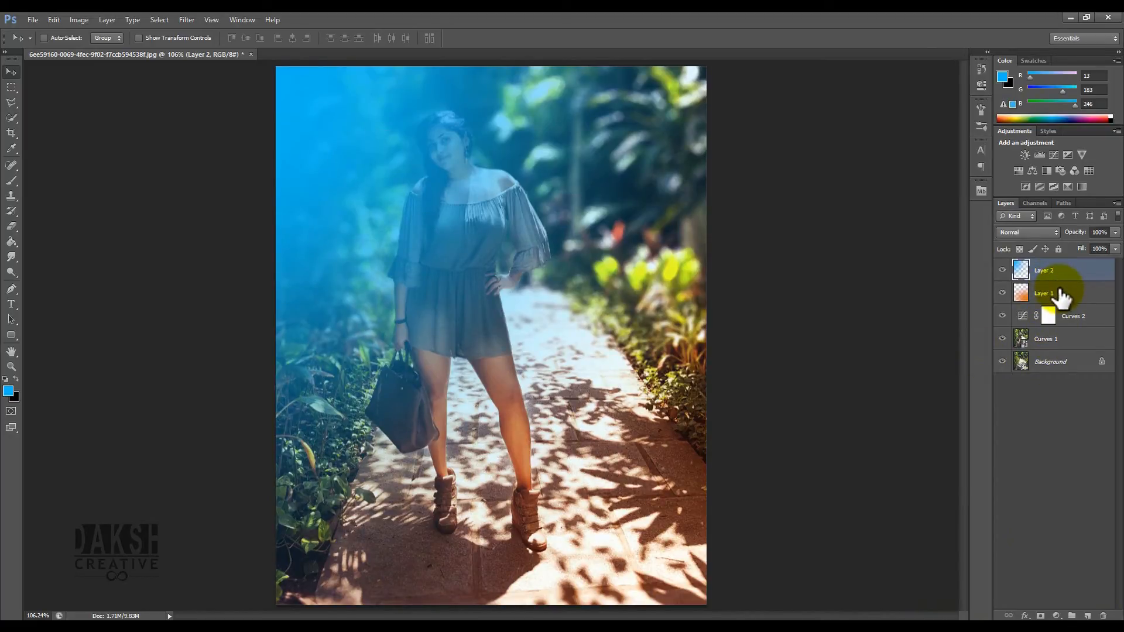
{"action": "left_click", "coordinate": [1014, 237]}
{"action": "left_click", "coordinate": [1033, 394]}
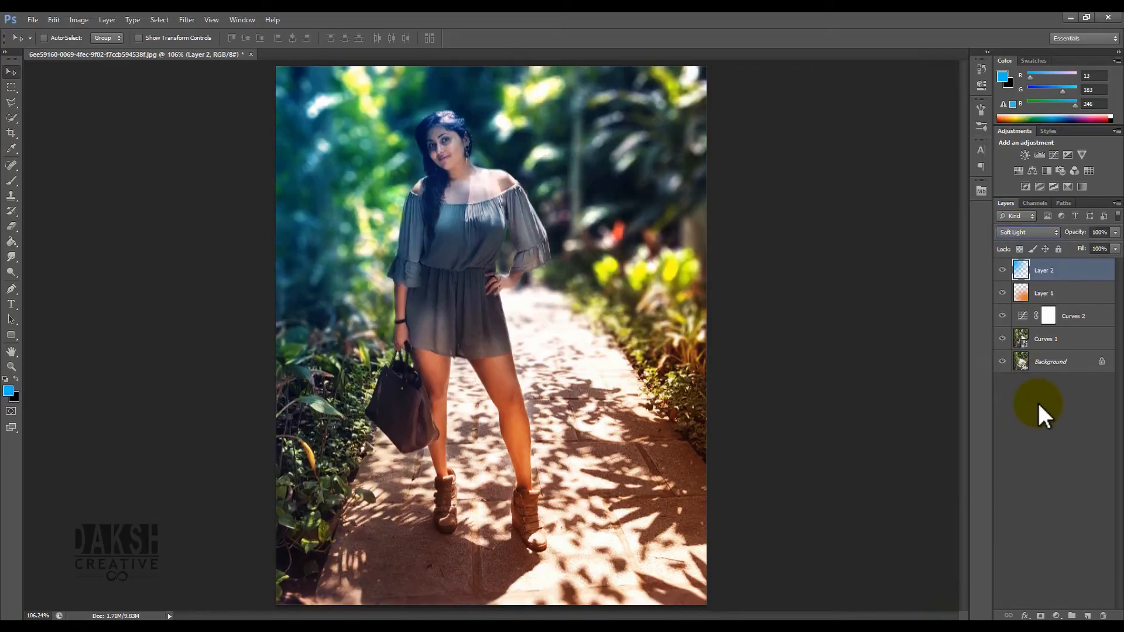
{"action": "left_click", "coordinate": [1039, 231]}
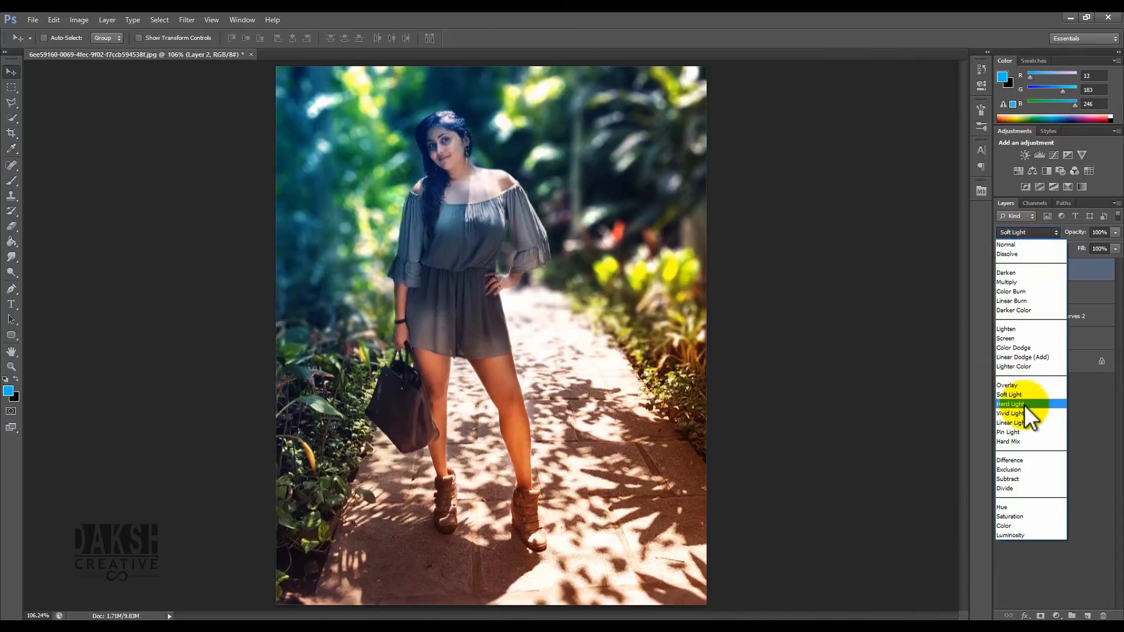
{"action": "left_click", "coordinate": [1025, 404]}
{"action": "left_click", "coordinate": [1025, 233]}
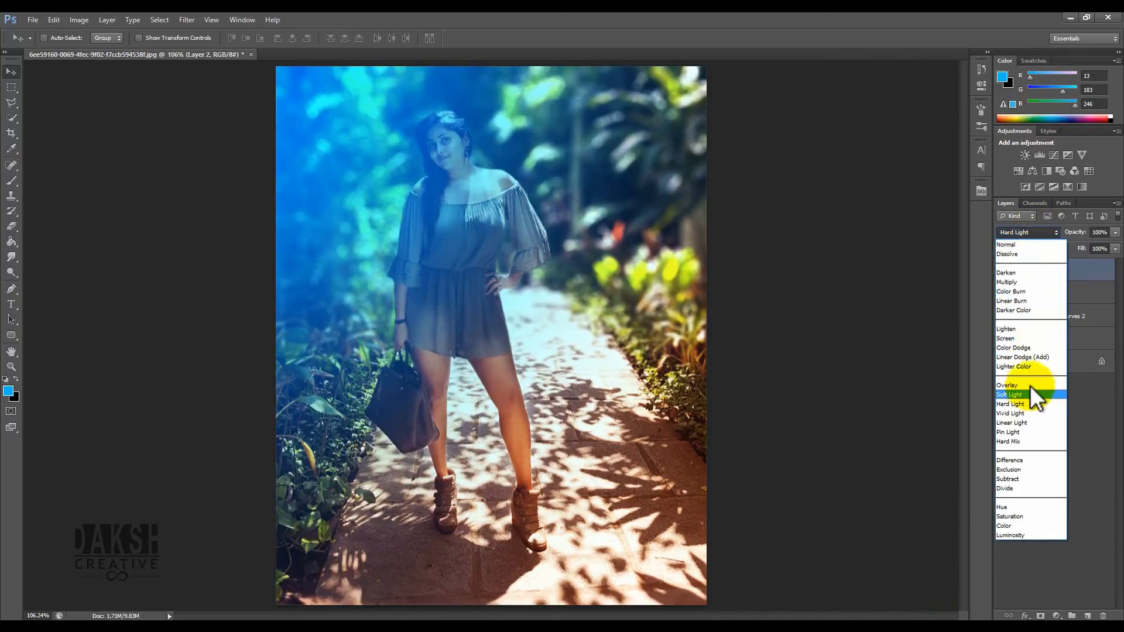
{"action": "left_click", "coordinate": [1022, 339]}
{"action": "left_click", "coordinate": [1024, 237]}
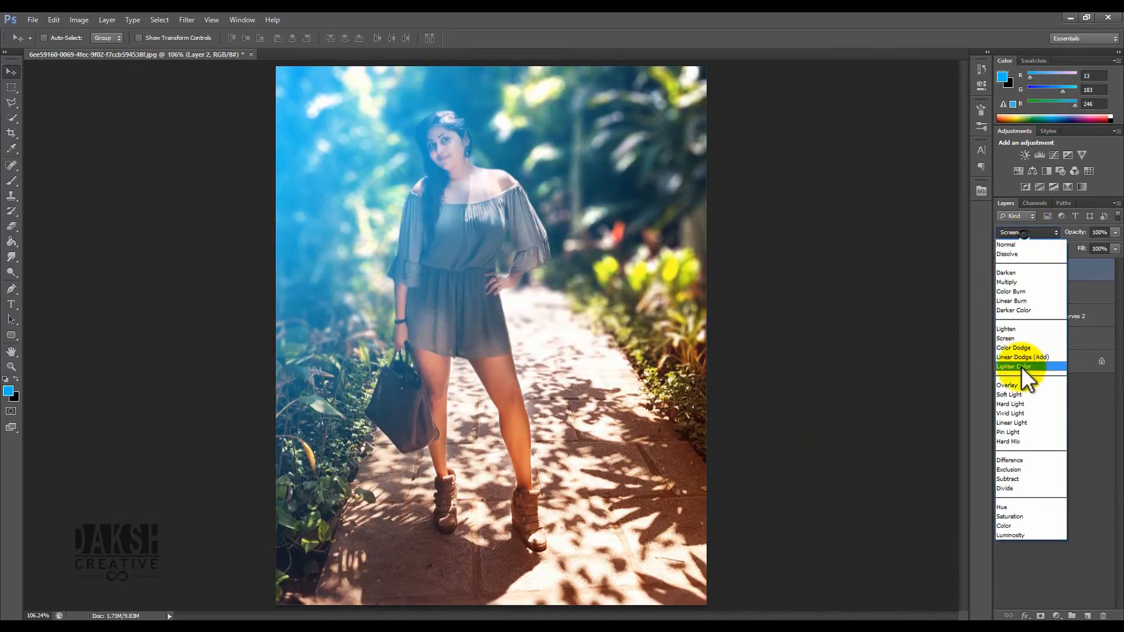
{"action": "left_click", "coordinate": [1021, 392]}
- Move Layer 2 below Curves 2 in the layer stack
{"action": "left_click_drag", "start_coordinate": [390, 228], "coordinate": [391, 219]}
{"action": "left_click_drag", "start_coordinate": [1030, 271], "coordinate": [1062, 314]}
{"action": "right_click", "coordinate": [1055, 320]}
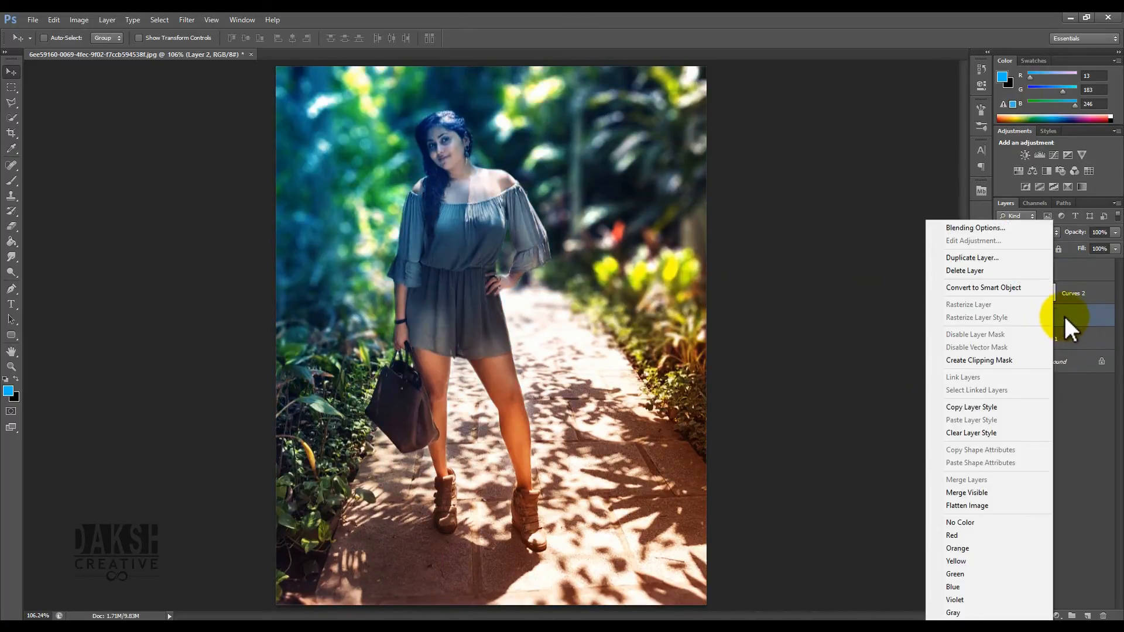
{"action": "left_click", "coordinate": [1063, 316]}
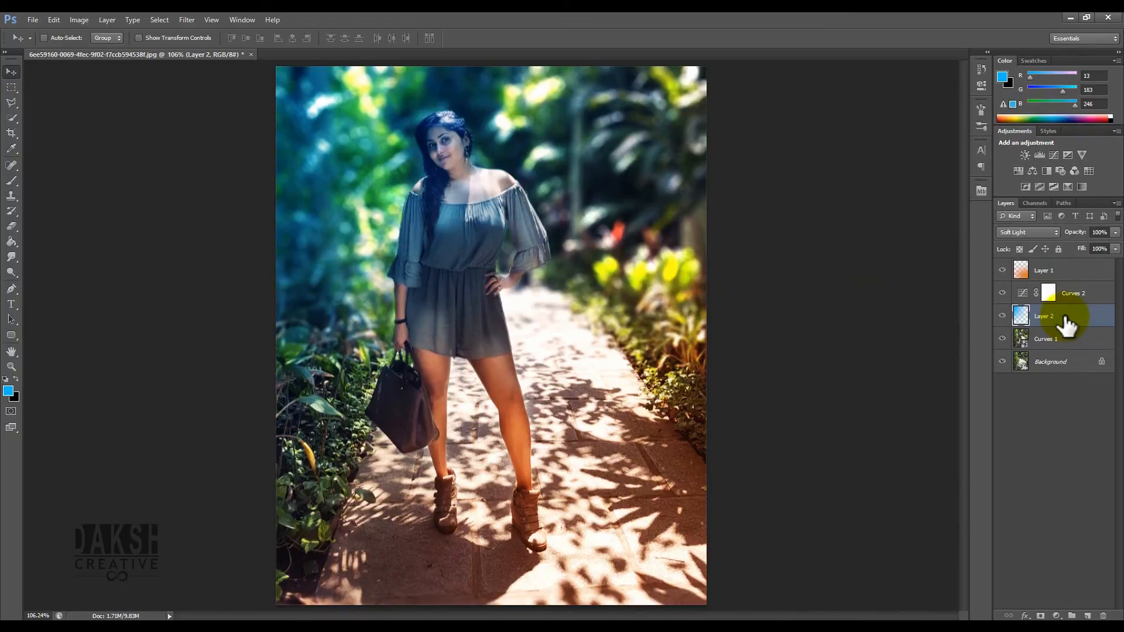
- Open the Curves 1 smart object's contents in a floating document window
{"action": "left_click", "coordinate": [50, 21]}
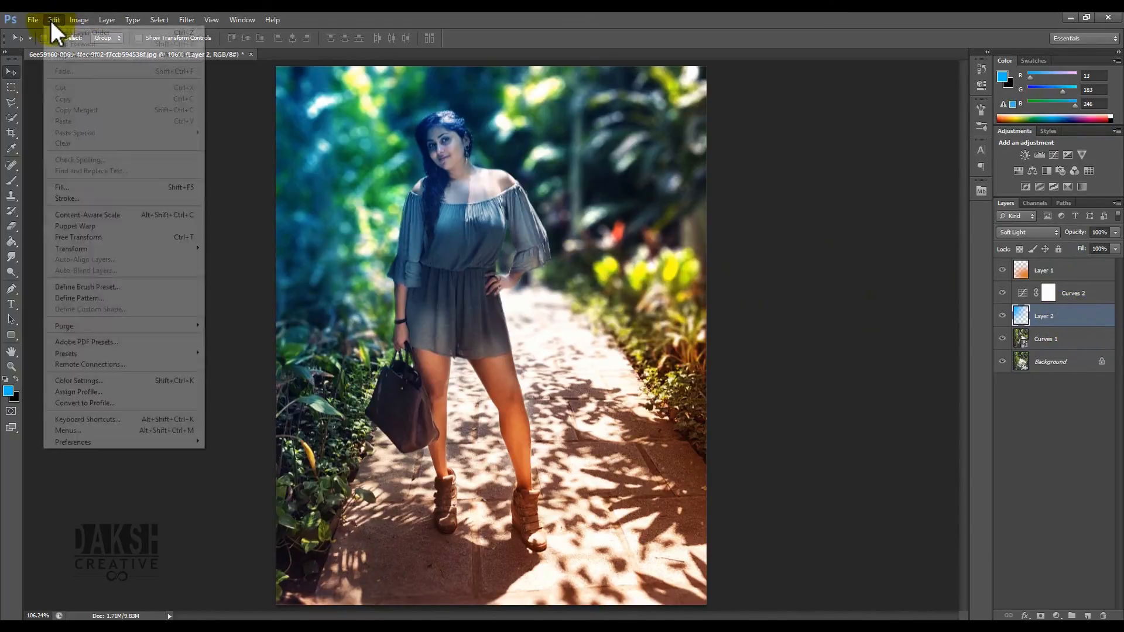
{"action": "left_click", "coordinate": [254, 118]}
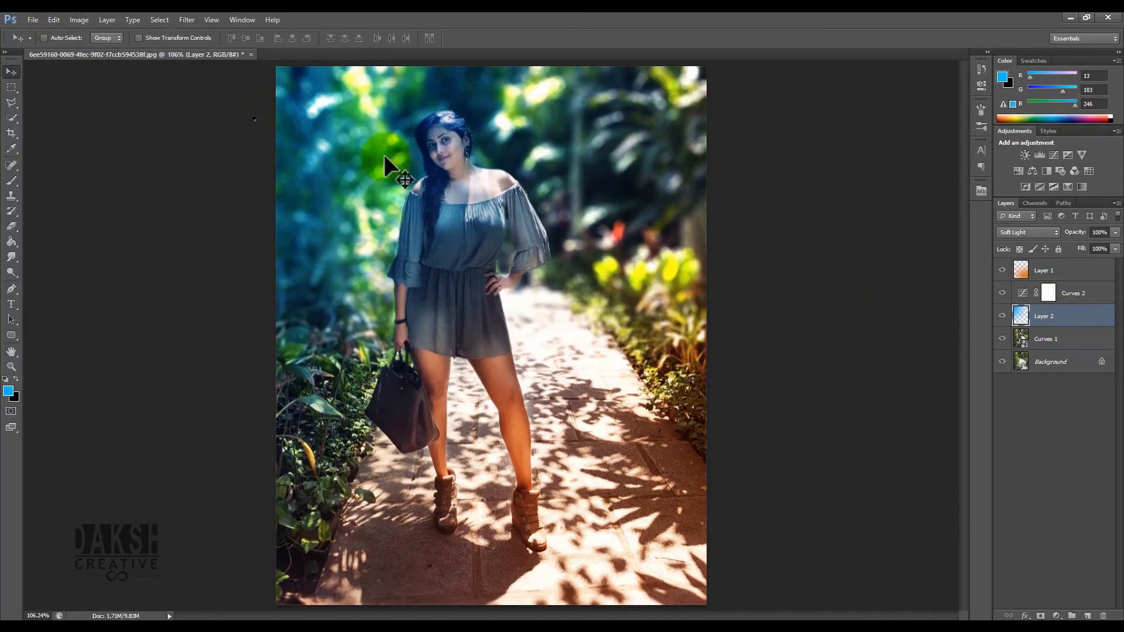
{"action": "left_click", "coordinate": [1054, 339]}
{"action": "double_click", "coordinate": [1047, 339]}
{"action": "double_click", "coordinate": [1023, 340]}
{"action": "left_click", "coordinate": [610, 276]}
{"action": "left_click", "coordinate": [161, 54]}
{"action": "left_click", "coordinate": [1035, 317]}
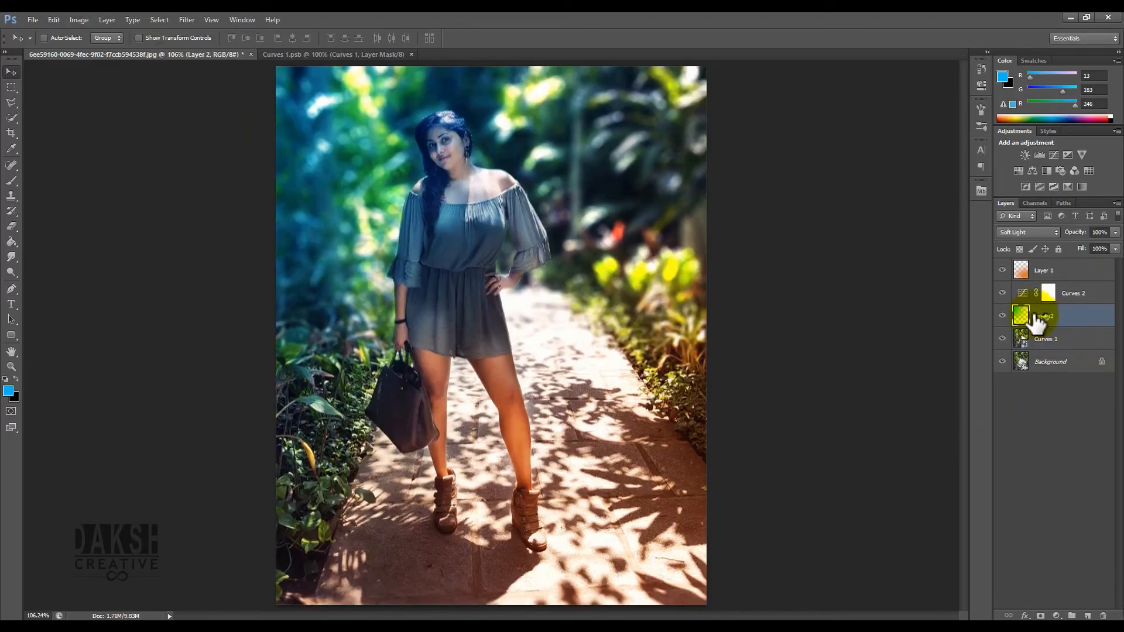
{"action": "left_click_drag", "start_coordinate": [297, 59], "coordinate": [233, 113]}
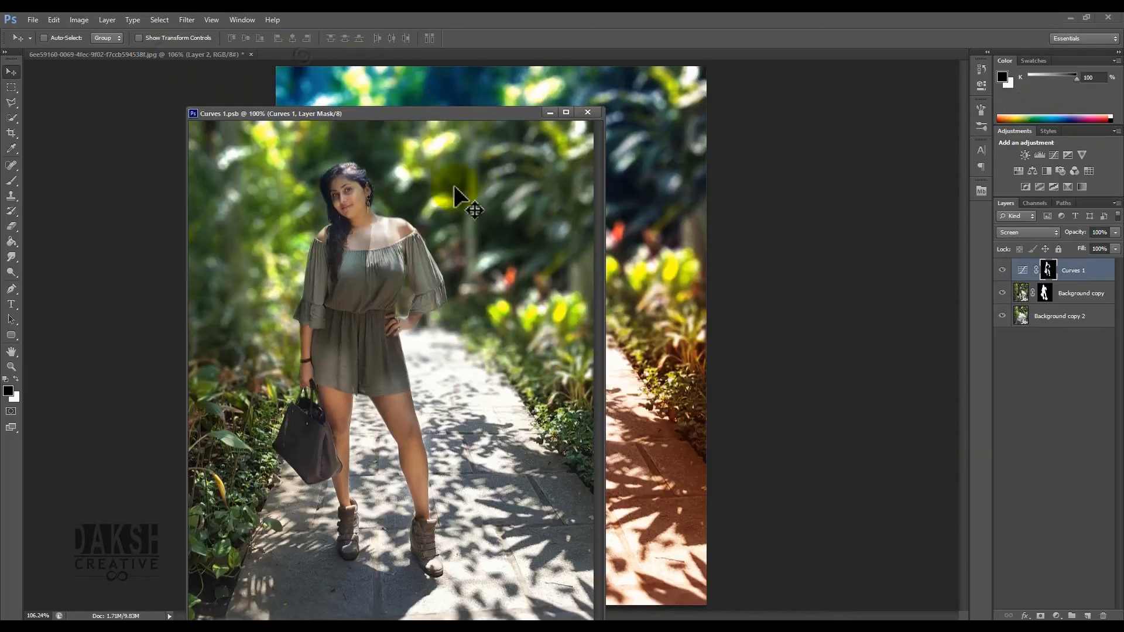
{"action": "left_click", "coordinate": [791, 215]}
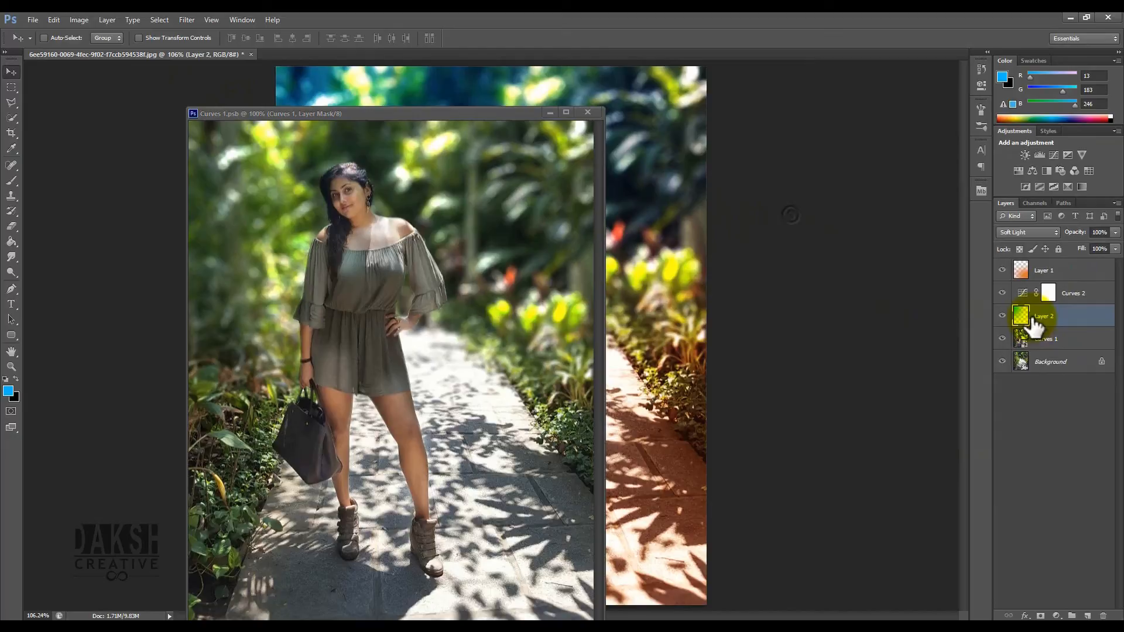
- Copy Layer 2 into the Curves 1 smart object document and re-dock its window
{"action": "left_click_drag", "start_coordinate": [1025, 325], "coordinate": [462, 283]}
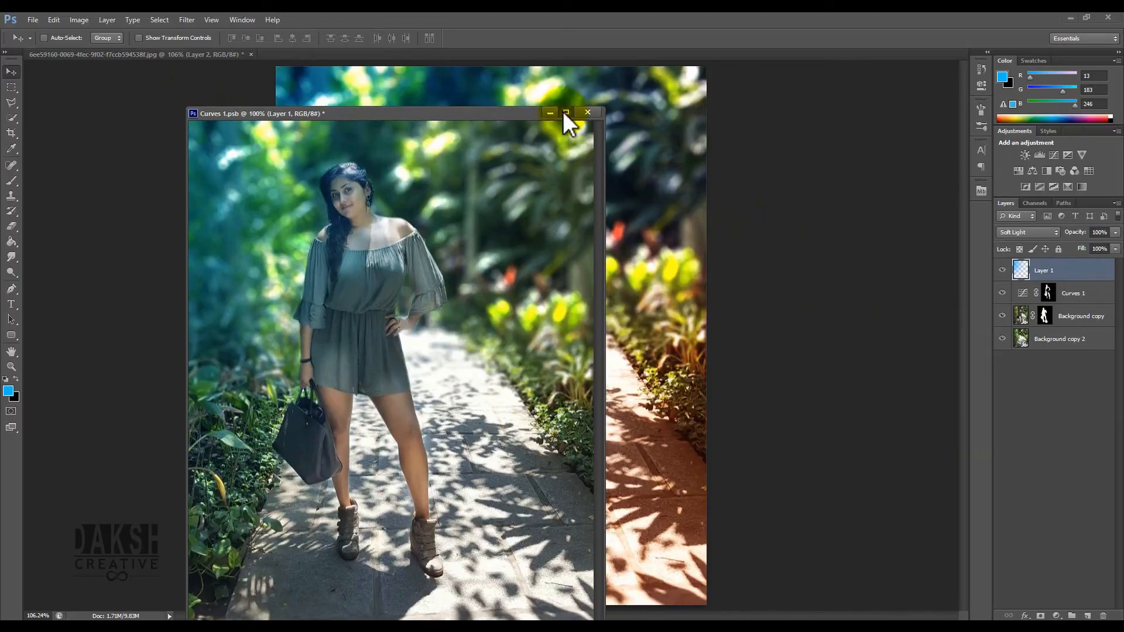
{"action": "left_click", "coordinate": [566, 112]}
{"action": "left_click", "coordinate": [1086, 16]}
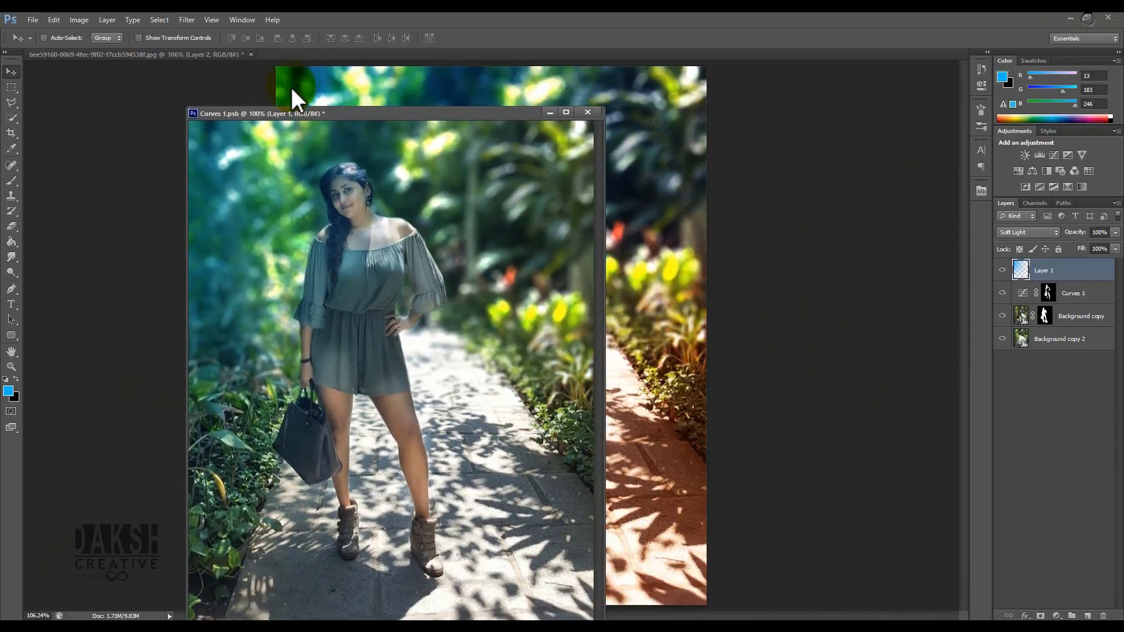
{"action": "left_click_drag", "start_coordinate": [305, 113], "coordinate": [323, 55]}
- Place the blue layer beneath the Background copy cutout inside the smart object
{"action": "left_click_drag", "start_coordinate": [425, 208], "coordinate": [467, 244]}
{"action": "left_click_drag", "start_coordinate": [1048, 268], "coordinate": [1048, 328]}
{"action": "left_click_drag", "start_coordinate": [456, 247], "coordinate": [643, 284]}
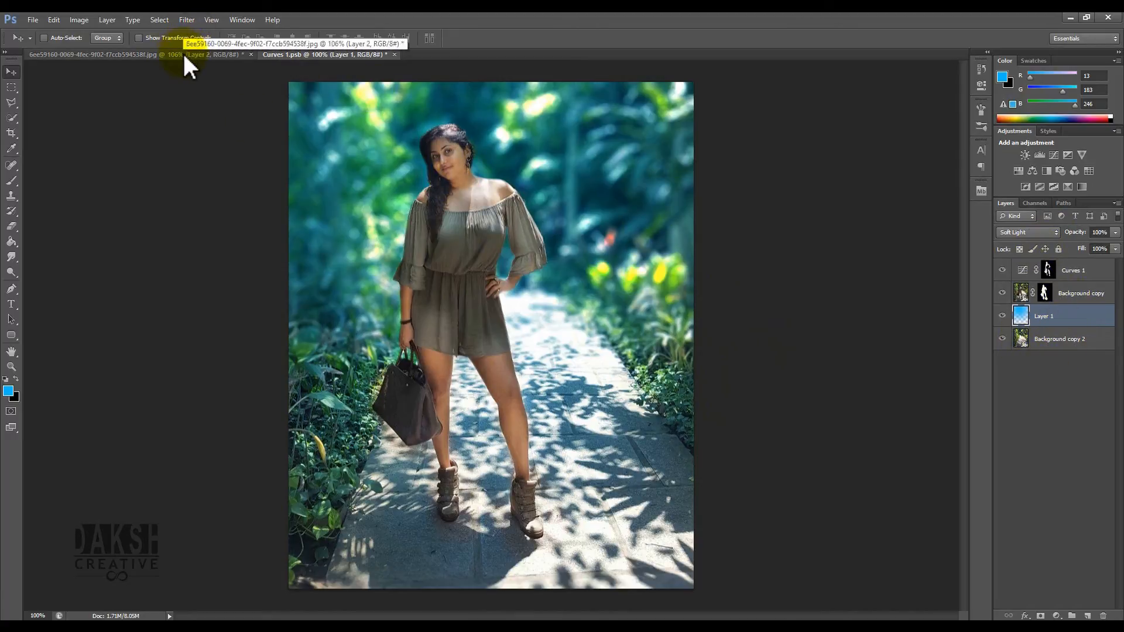
{"action": "left_click_drag", "start_coordinate": [540, 239], "coordinate": [564, 289]}
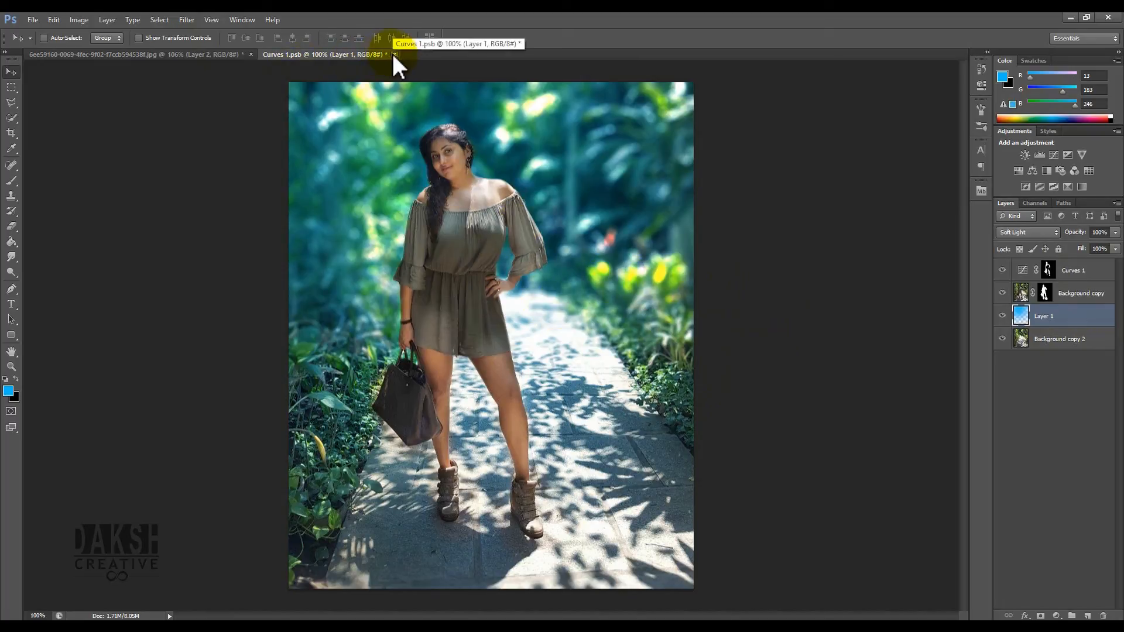
- Delete Layer 2 from the main document and close the smart object, saving its changes
{"action": "left_click", "coordinate": [195, 54]}
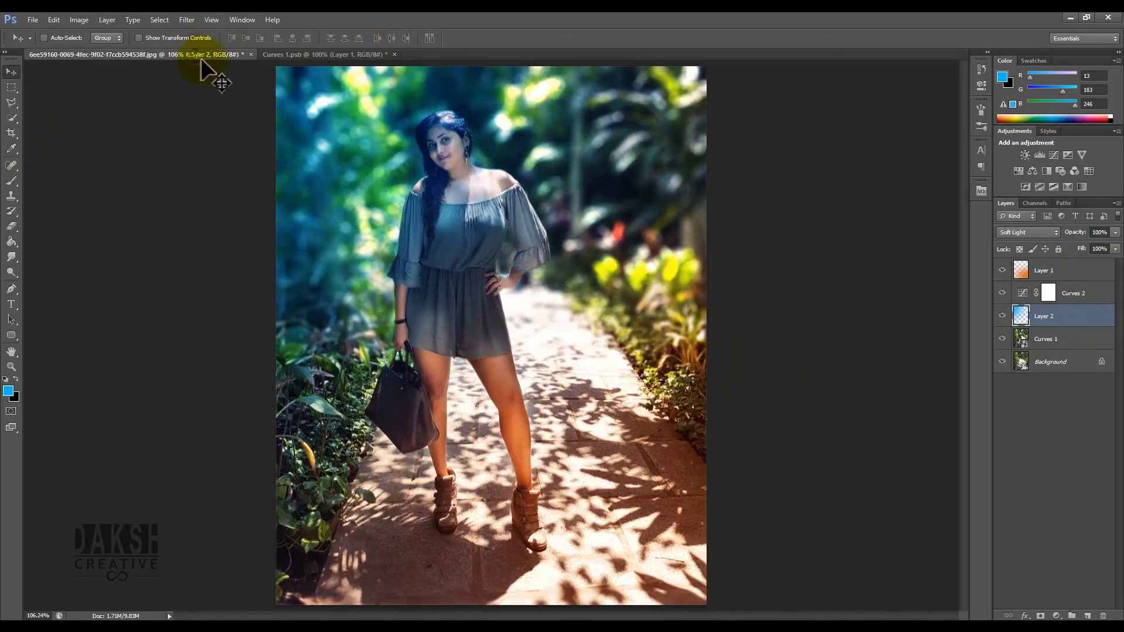
{"action": "left_click_drag", "start_coordinate": [1038, 319], "coordinate": [1103, 616]}
{"action": "left_click", "coordinate": [398, 54]}
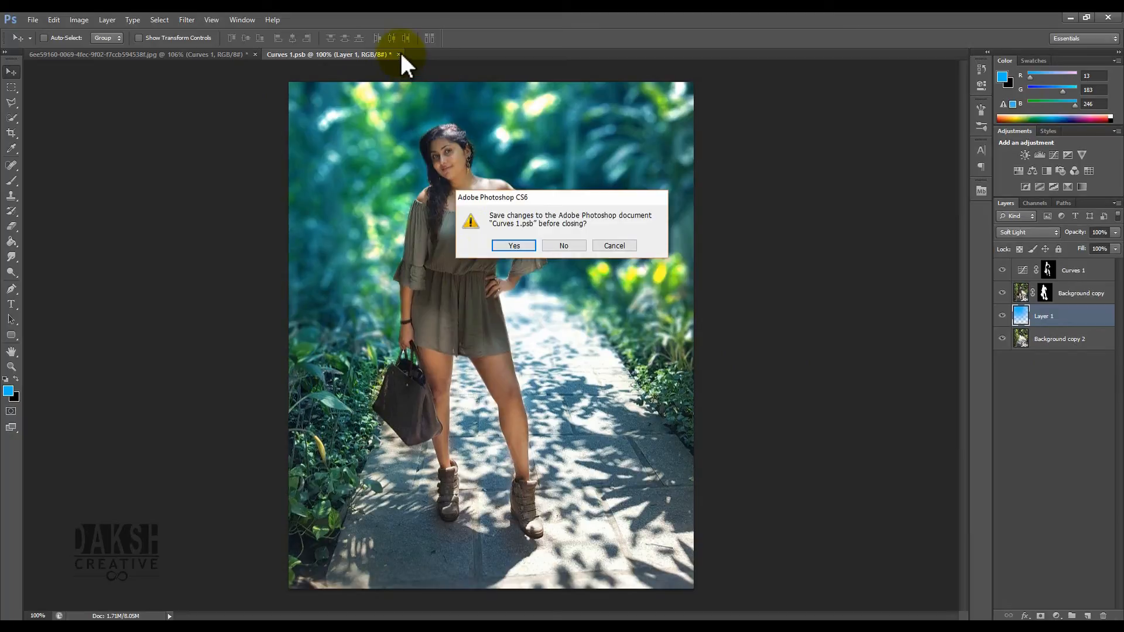
{"action": "left_click", "coordinate": [514, 245]}
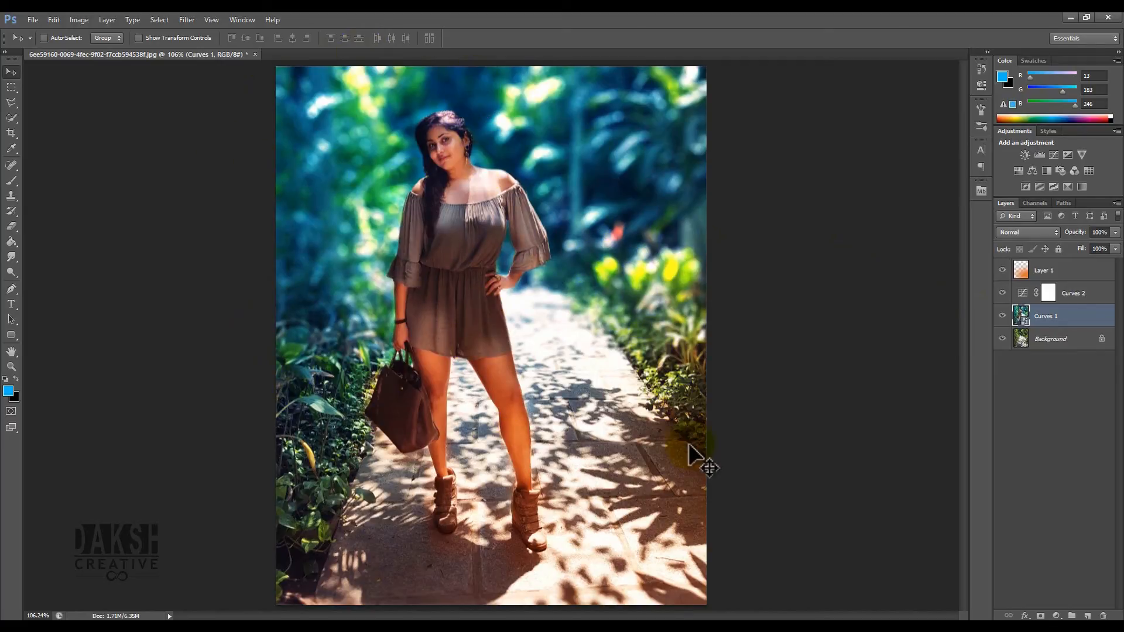
- Add a new empty layer above Layer 1
{"action": "left_click", "coordinate": [1069, 274]}
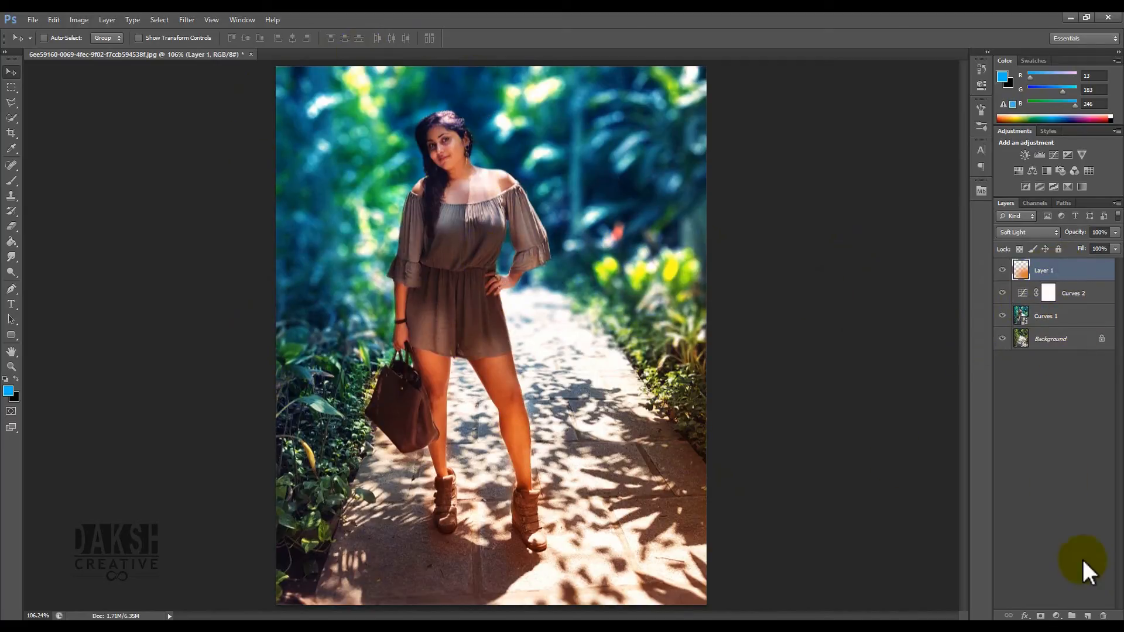
{"action": "left_click", "coordinate": [1087, 615]}
{"action": "left_click", "coordinate": [1045, 260]}
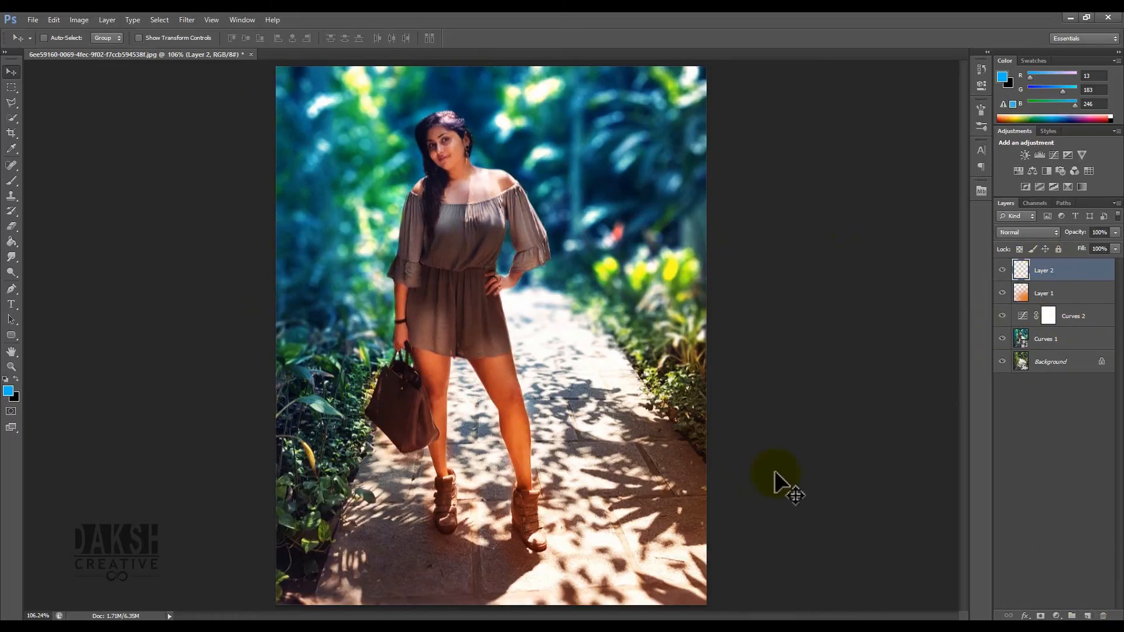
- With the Brush, set the foreground colour to pale yellow #ebd371 and paint one soft spot beside the woman's bag
{"action": "left_click", "coordinate": [10, 304]}
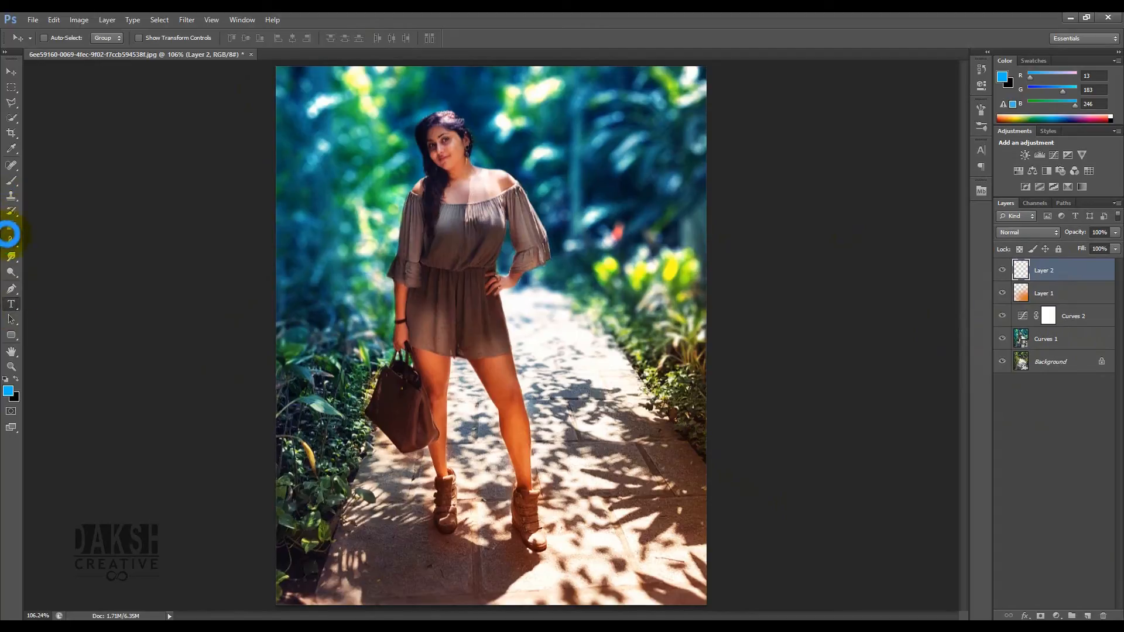
{"action": "left_click", "coordinate": [11, 181]}
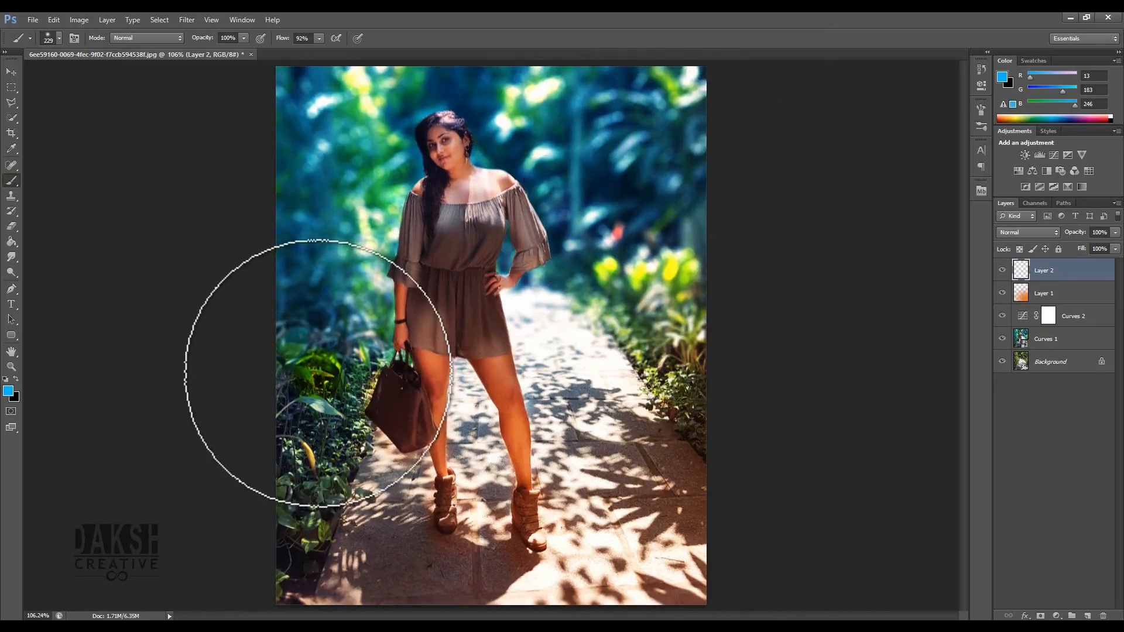
{"action": "left_click", "coordinate": [9, 390]}
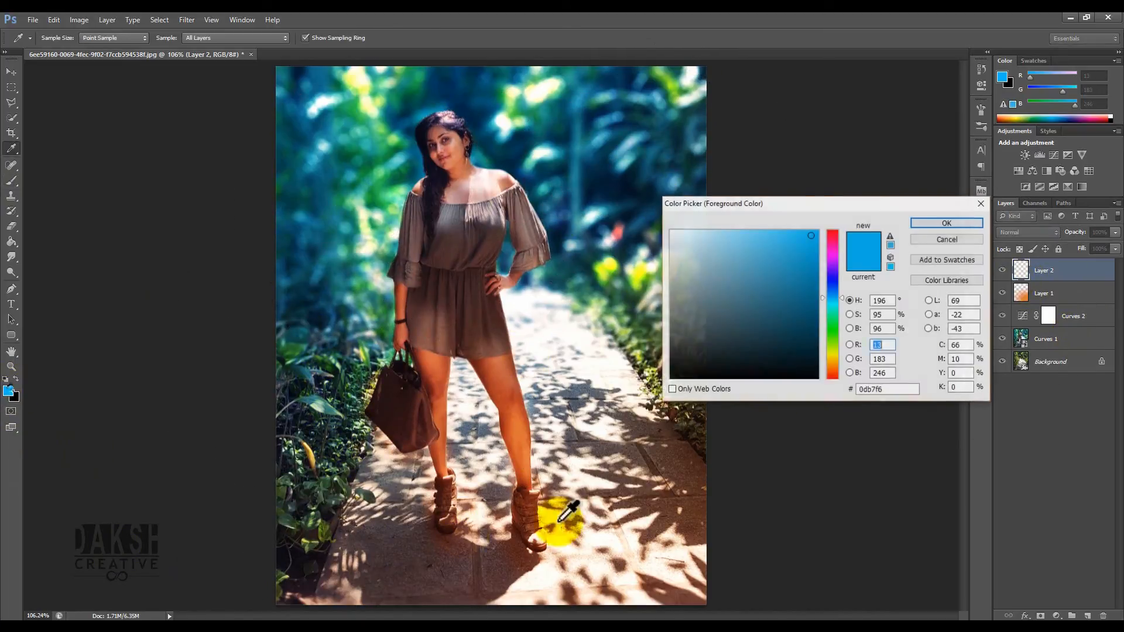
{"action": "left_click_drag", "start_coordinate": [839, 354], "coordinate": [840, 360]}
{"action": "left_click_drag", "start_coordinate": [773, 254], "coordinate": [745, 238]}
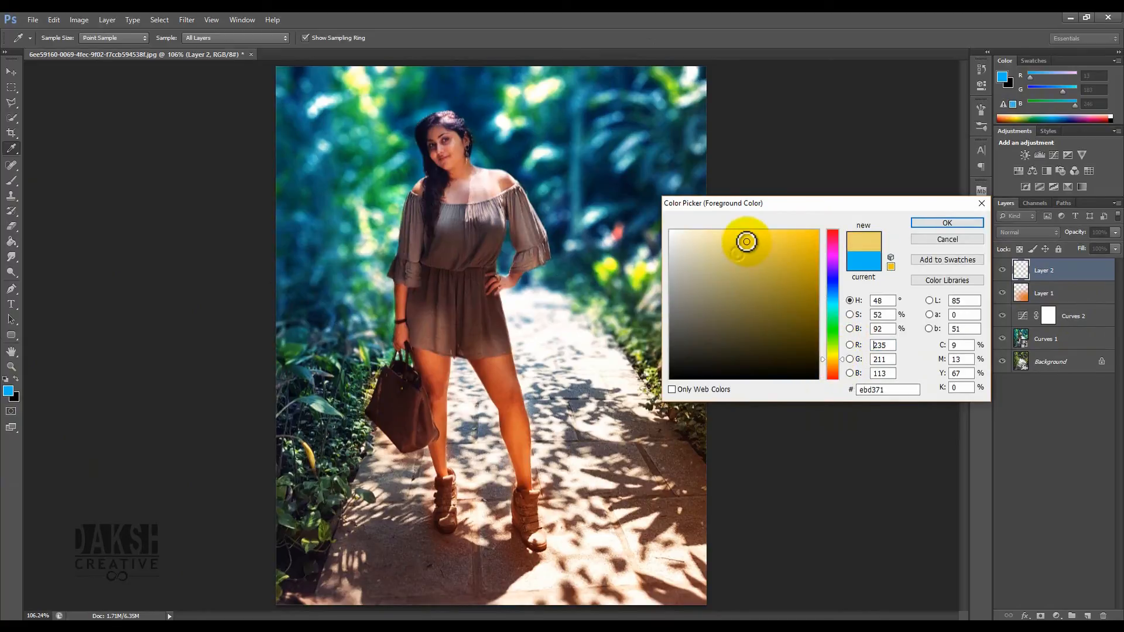
{"action": "left_click", "coordinate": [947, 224]}
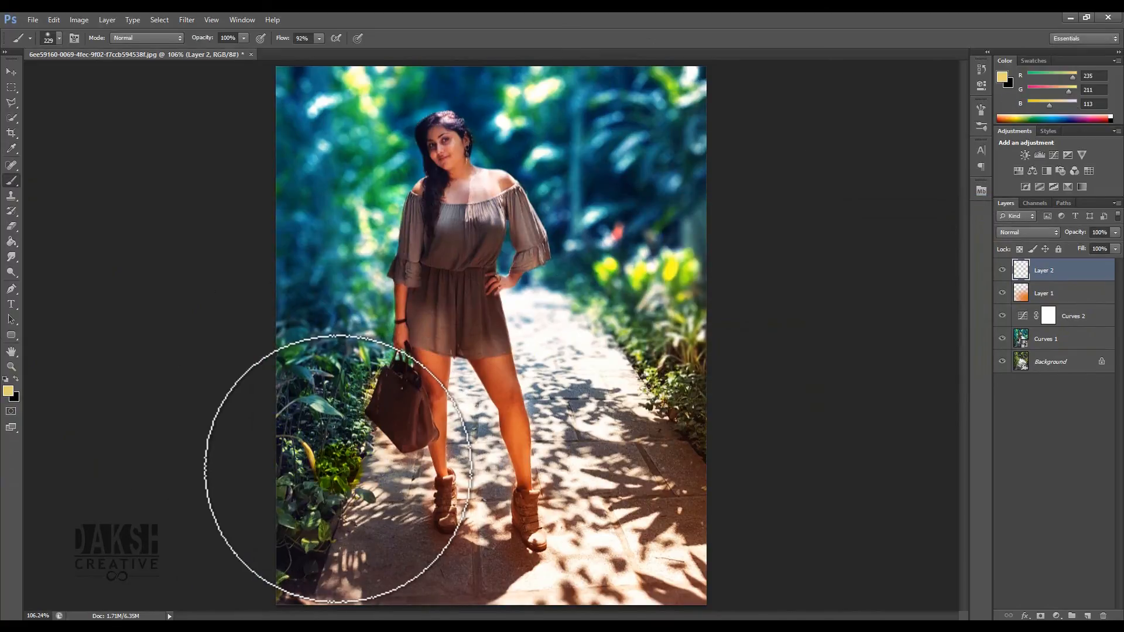
{"action": "left_click", "coordinate": [335, 464]}
- Free-transform the yellow spot, scaling it up greatly so it washes over the image's left side
{"action": "left_click", "coordinate": [12, 71]}
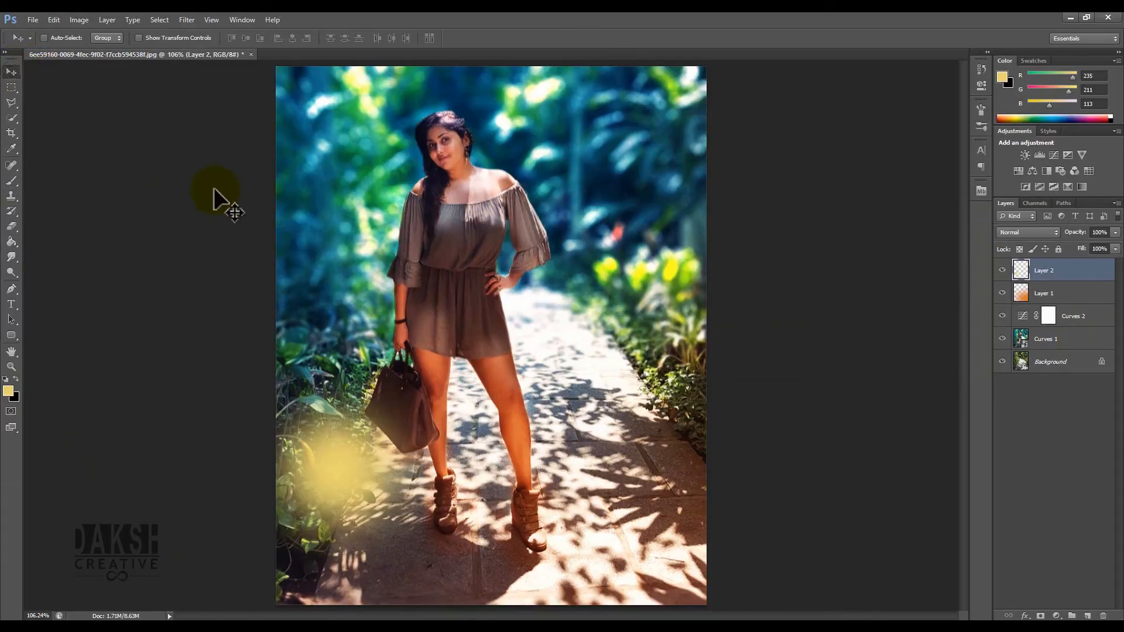
{"action": "key", "text": "ctrl+t"}
{"action": "left_click_drag", "start_coordinate": [454, 355], "coordinate": [1118, 21]}
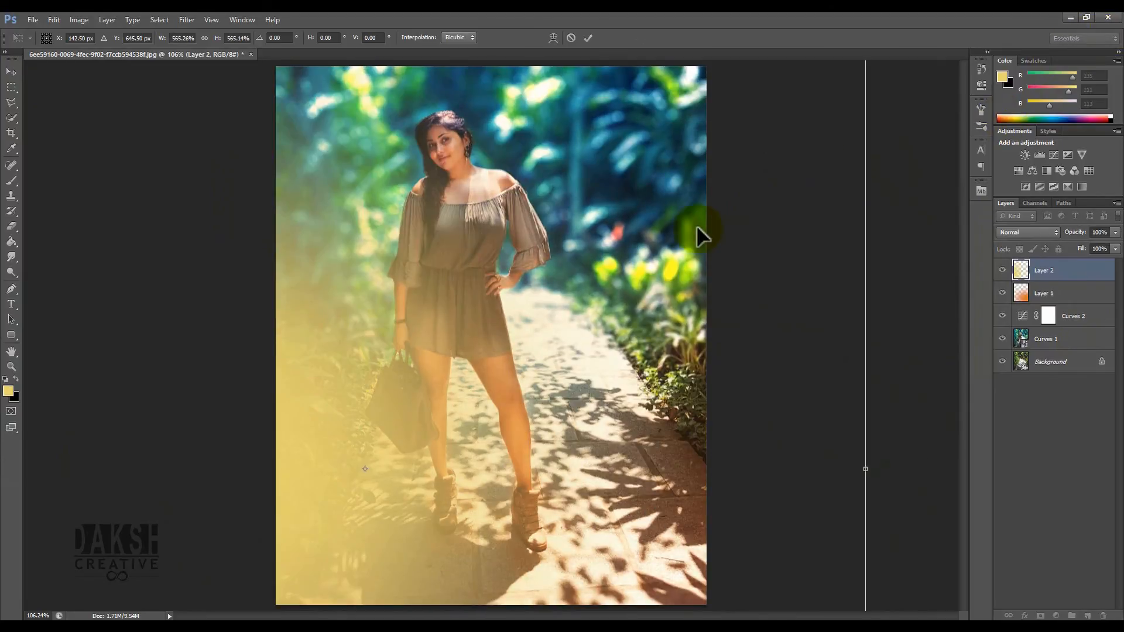
{"action": "key", "text": "Return"}
- Set the yellow layer's blend mode to Overlay and reposition the glow across the image
{"action": "left_click", "coordinate": [1020, 232]}
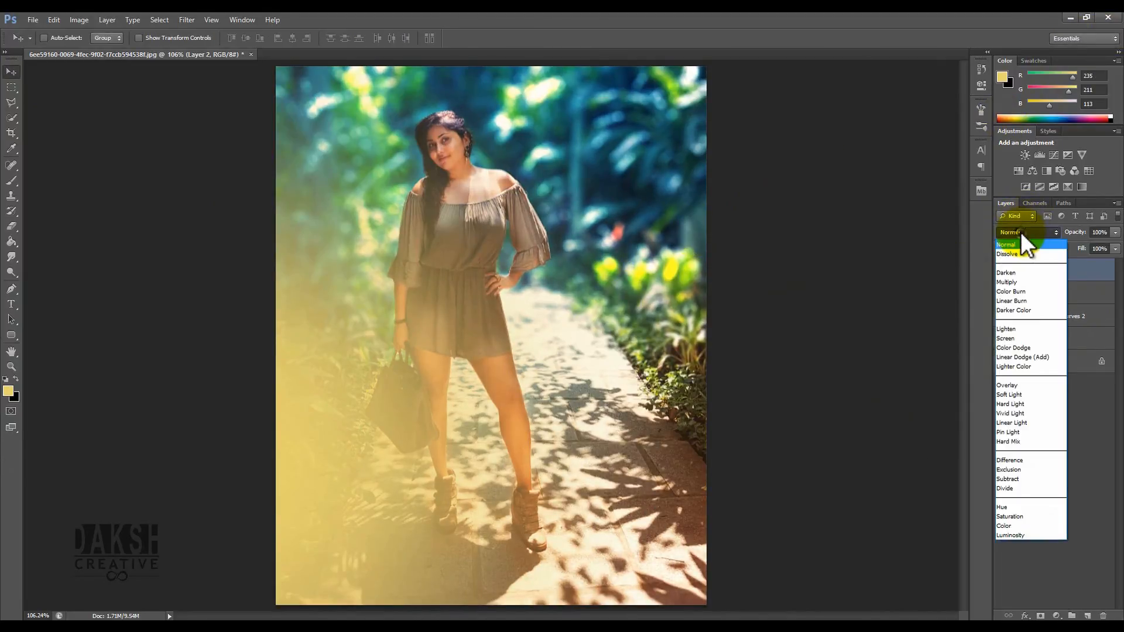
{"action": "left_click", "coordinate": [1024, 294]}
{"action": "left_click_drag", "start_coordinate": [473, 420], "coordinate": [546, 383]}
{"action": "left_click_drag", "start_coordinate": [1019, 233], "coordinate": [1023, 340]}
{"action": "left_click_drag", "start_coordinate": [1027, 234], "coordinate": [1017, 385]}
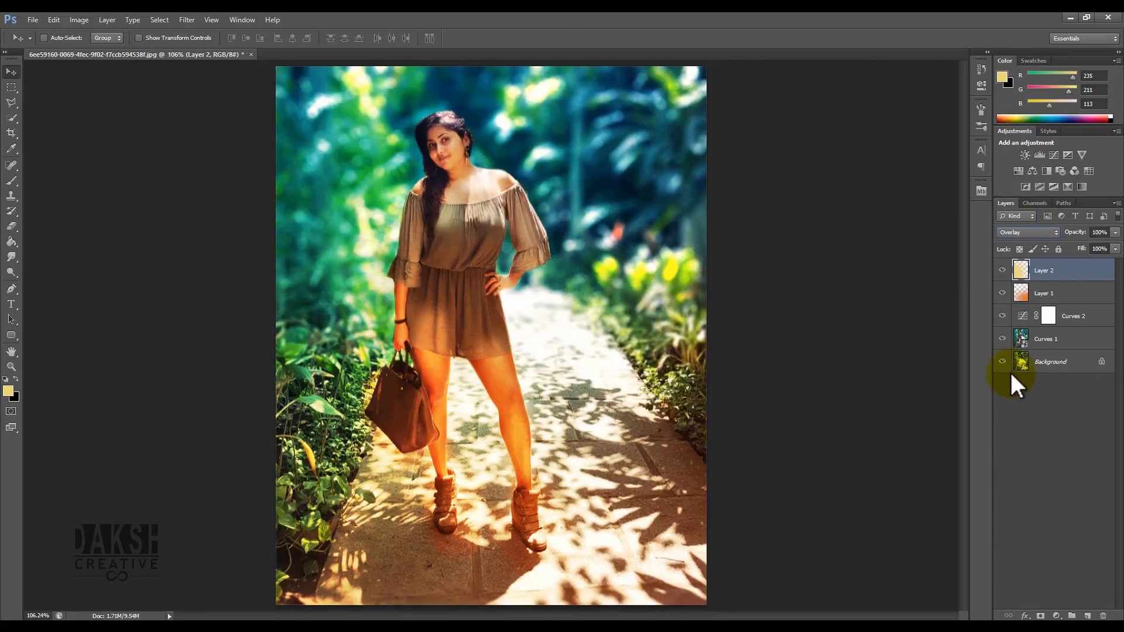
{"action": "left_click_drag", "start_coordinate": [526, 474], "coordinate": [363, 455]}
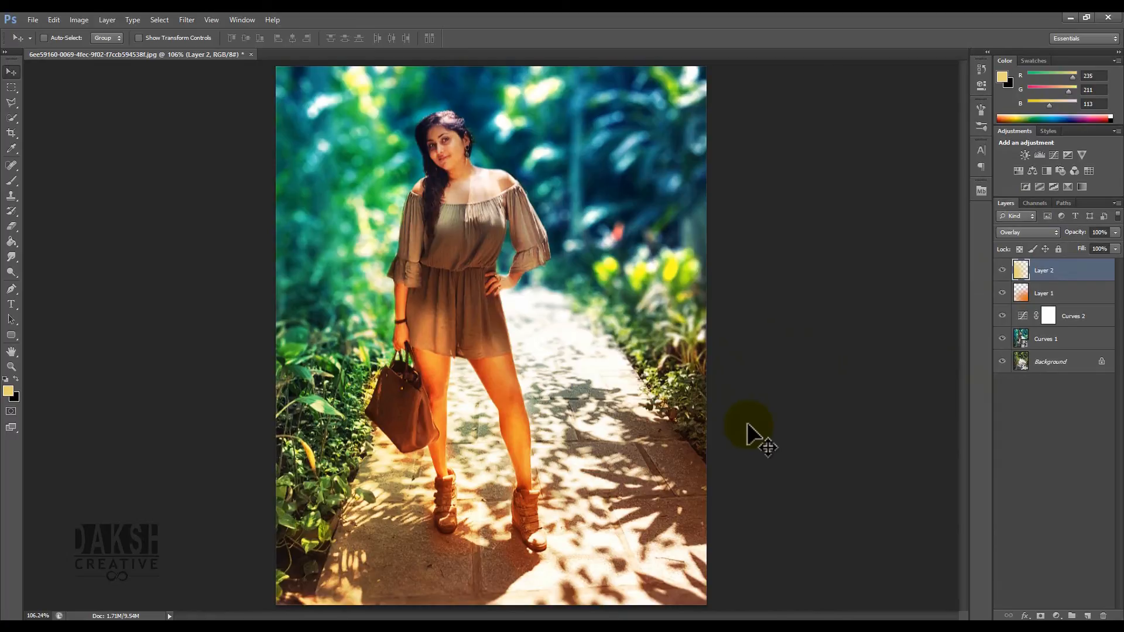
{"action": "left_click_drag", "start_coordinate": [411, 115], "coordinate": [638, 342]}
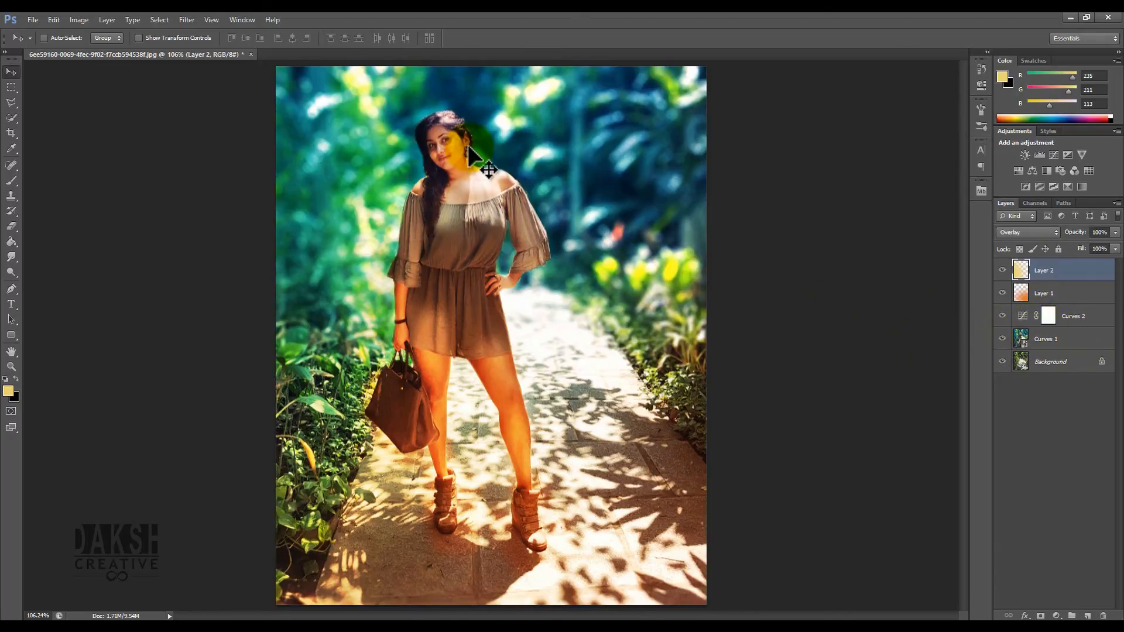
- Open the Curves 1 smart object's contents
{"action": "key", "text": "ctrl+plus"}
{"action": "key", "text": "ctrl+plus"}
{"action": "key", "text": "space"}
{"action": "left_click_drag", "start_coordinate": [484, 146], "coordinate": [496, 559]}
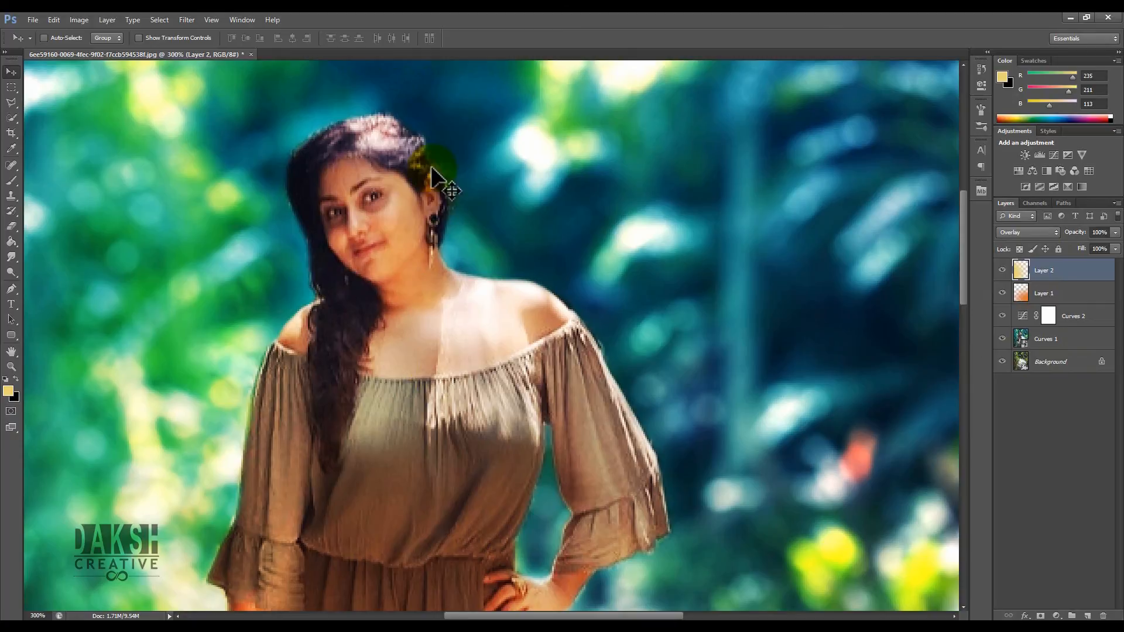
{"action": "double_click", "coordinate": [1023, 339]}
{"action": "left_click", "coordinate": [599, 274]}
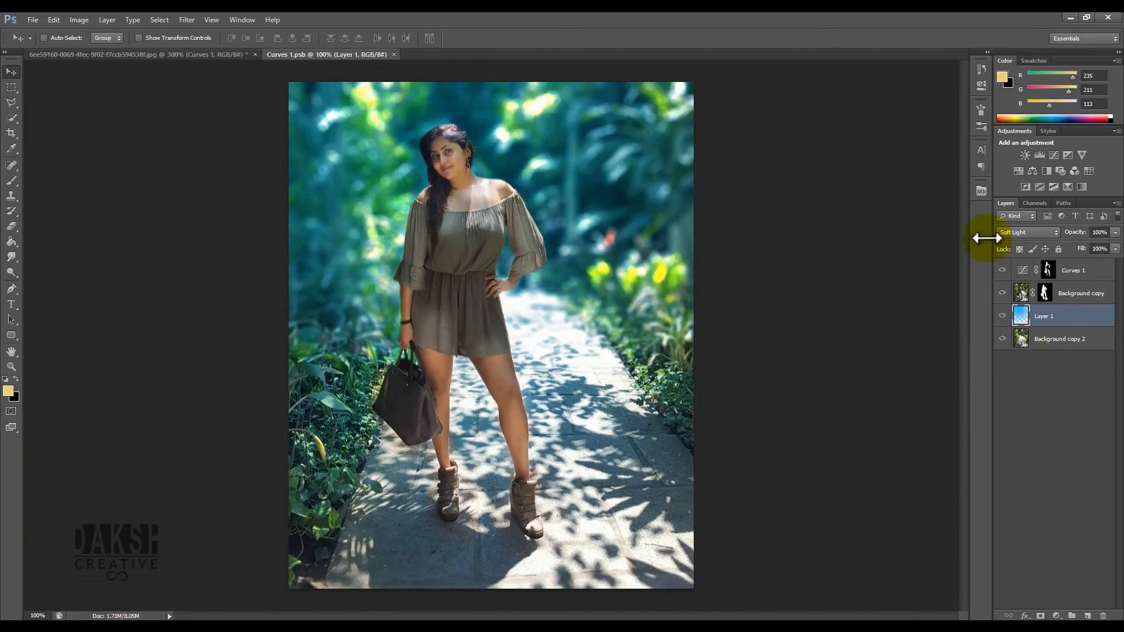
- Paint black on the Background copy layer mask to clean up the edge along the woman's right shoulder
{"action": "left_click", "coordinate": [1047, 295]}
{"action": "key", "text": "ctrl+plus"}
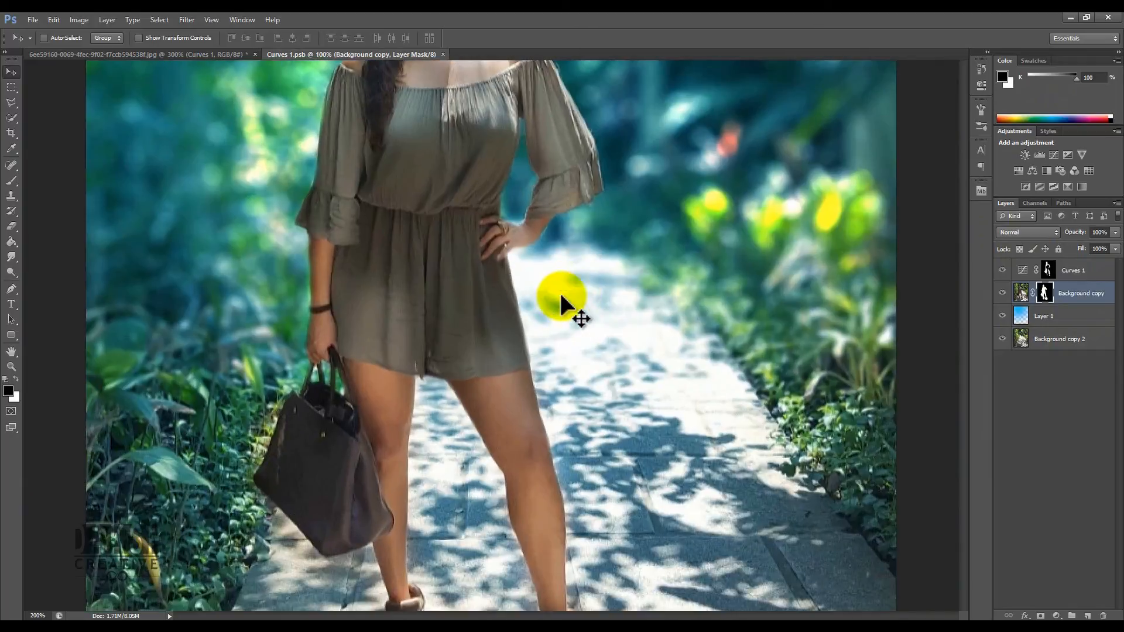
{"action": "left_click_drag", "start_coordinate": [509, 113], "coordinate": [529, 374]}
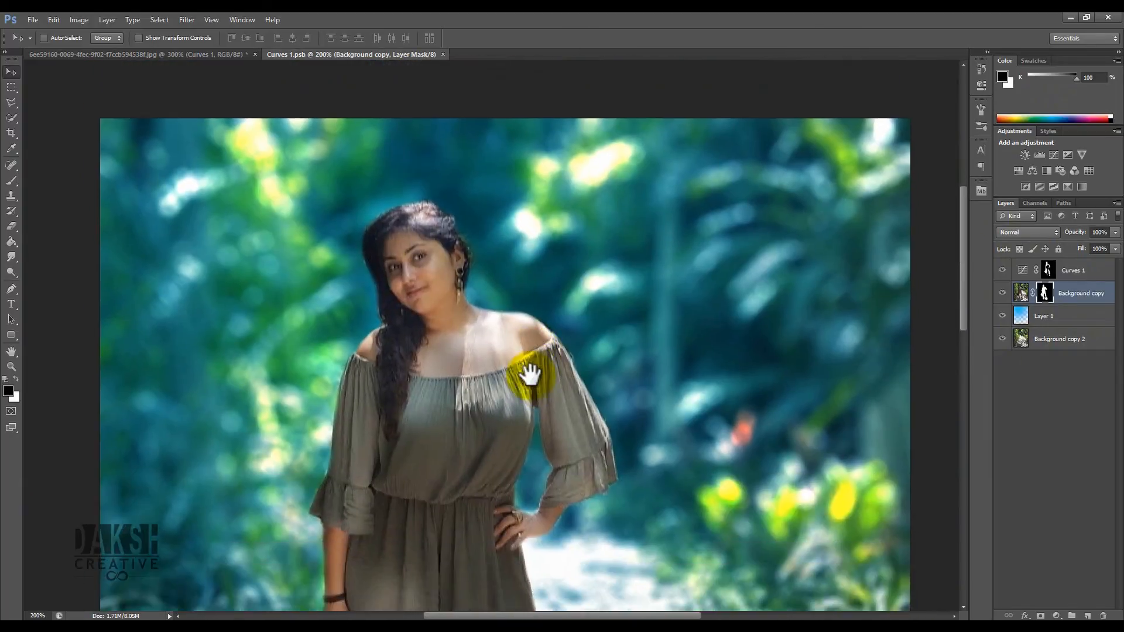
{"action": "key", "text": "ctrl+plus"}
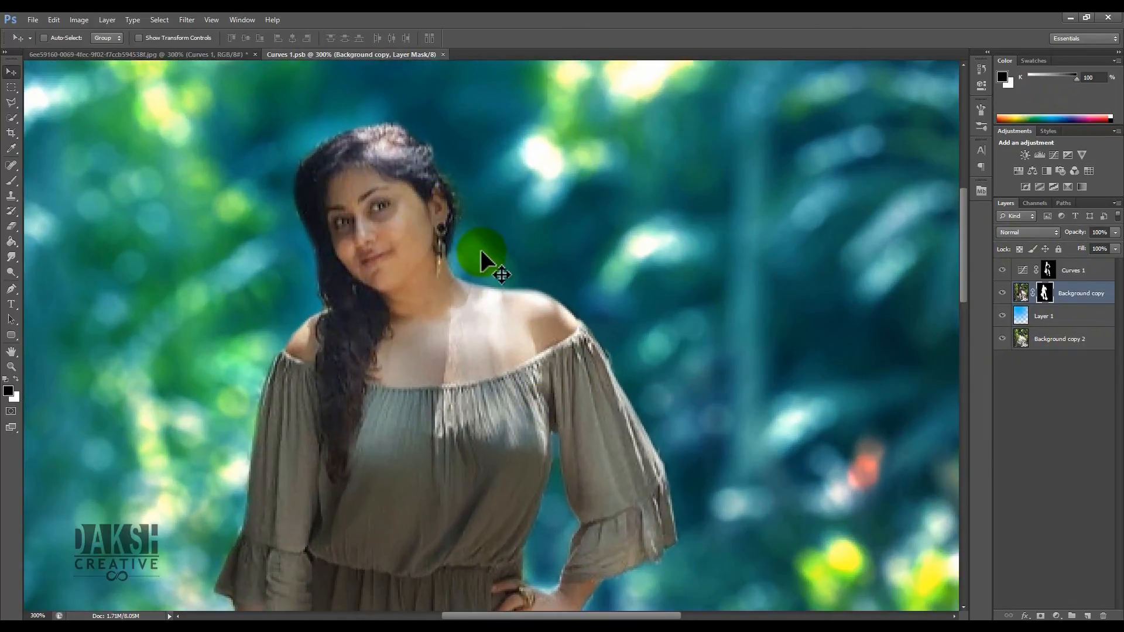
{"action": "key", "text": "b"}
{"action": "left_click", "coordinate": [579, 342]}
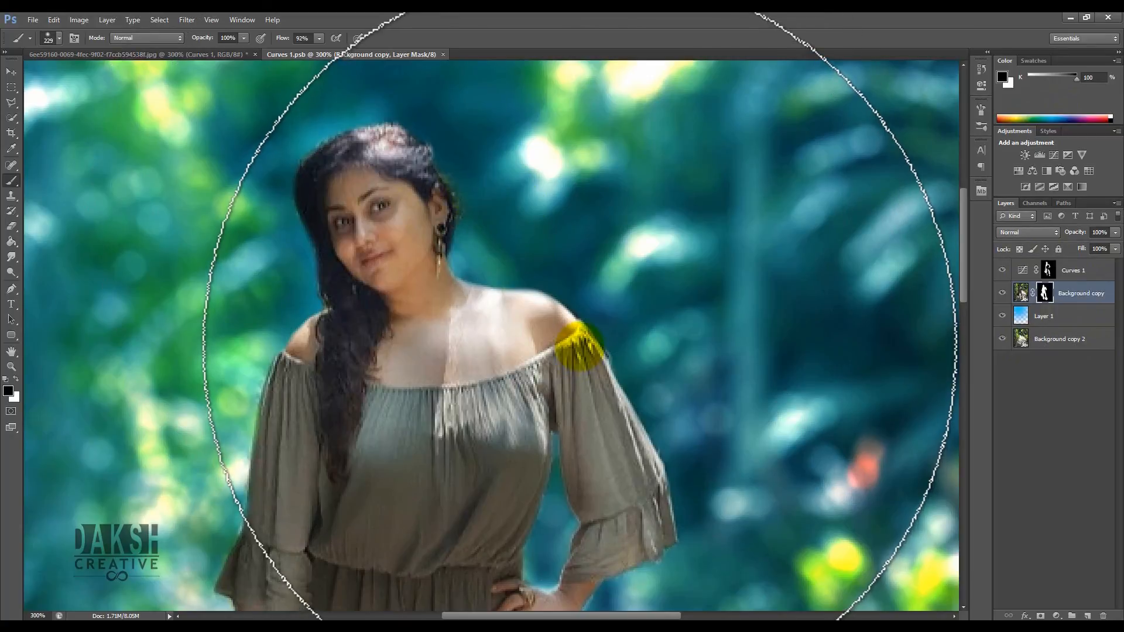
{"action": "left_click_drag", "start_coordinate": [579, 342], "coordinate": [415, 336]}
{"action": "mouse_move", "coordinate": [459, 176]}
{"action": "left_mouse_down"}
{"action": "mouse_move", "coordinate": [468, 158]}
{"action": "mouse_move", "coordinate": [495, 184]}
{"action": "mouse_move", "coordinate": [523, 188]}
{"action": "mouse_move", "coordinate": [514, 198]}
{"action": "left_mouse_up"}
{"action": "mouse_move", "coordinate": [518, 117]}
{"action": "left_mouse_down"}
{"action": "mouse_move", "coordinate": [529, 384]}
{"action": "mouse_move", "coordinate": [517, 244]}
{"action": "mouse_move", "coordinate": [518, 272]}
{"action": "left_mouse_up"}
{"action": "mouse_move", "coordinate": [464, 207]}
{"action": "left_mouse_down"}
{"action": "mouse_move", "coordinate": [466, 155]}
{"action": "mouse_move", "coordinate": [484, 215]}
{"action": "mouse_move", "coordinate": [484, 201]}
{"action": "mouse_move", "coordinate": [470, 168]}
{"action": "mouse_move", "coordinate": [480, 229]}
{"action": "mouse_move", "coordinate": [463, 161]}
{"action": "mouse_move", "coordinate": [481, 241]}
{"action": "mouse_move", "coordinate": [566, 223]}
{"action": "left_mouse_up"}
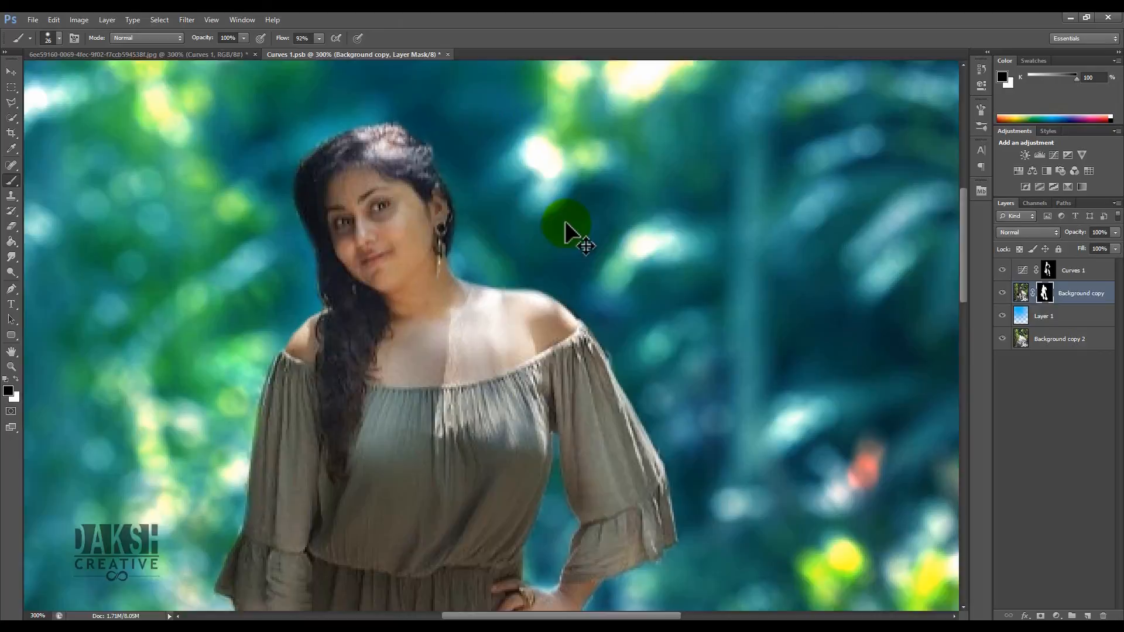
{"action": "key", "text": "ctrl+0"}
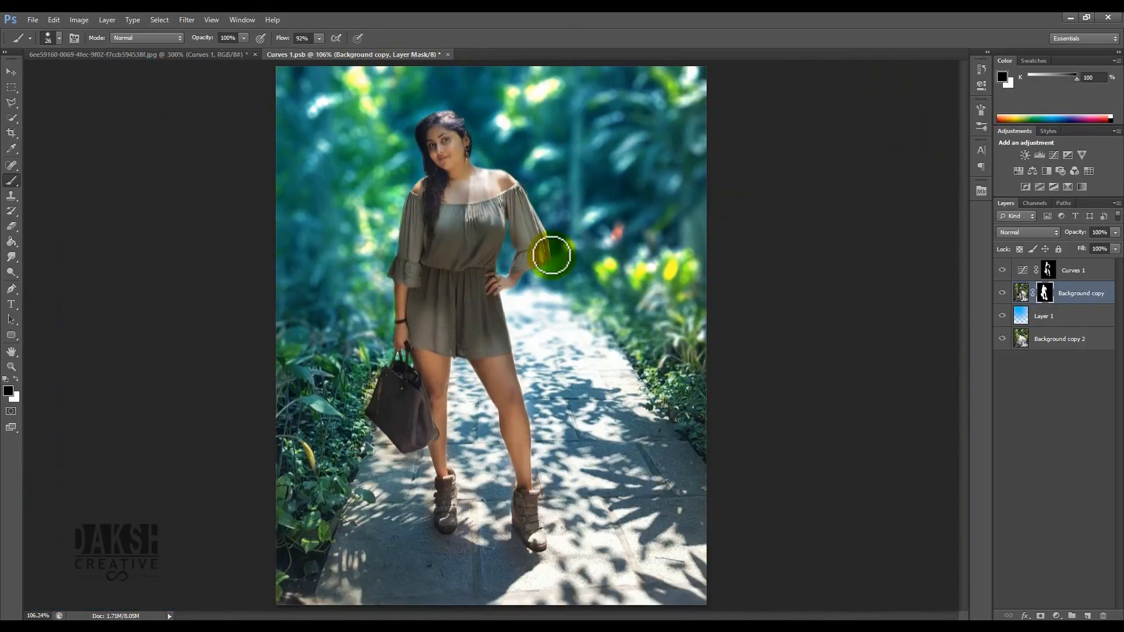
{"action": "key", "text": "v"}
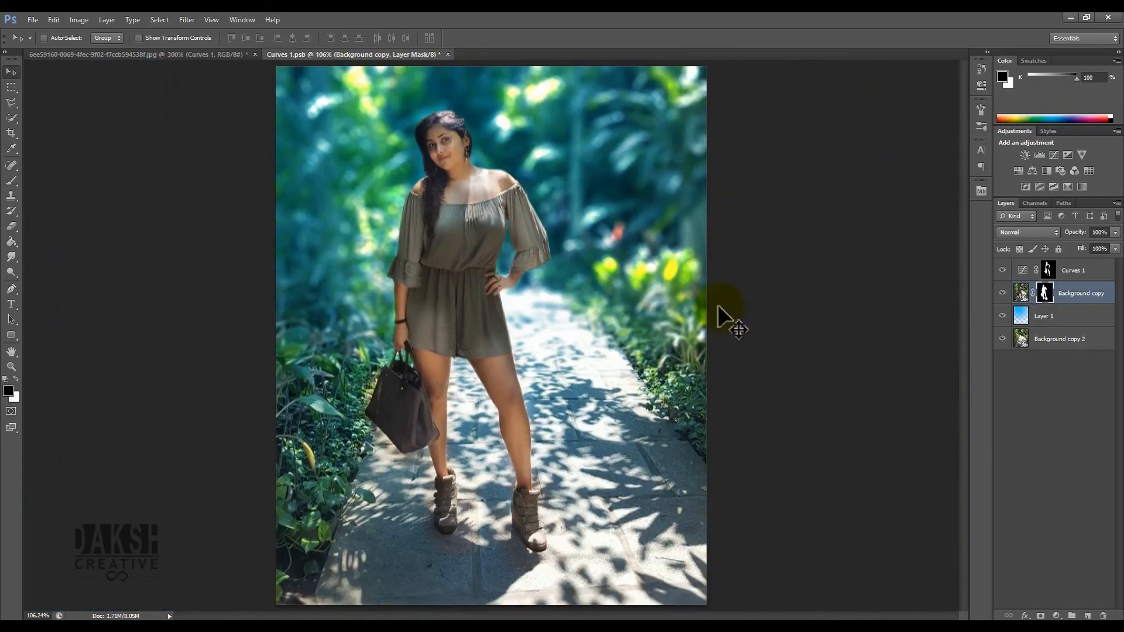
- Switch back to the main document and inspect the woman's shoulder edge
{"action": "left_click", "coordinate": [455, 58]}
{"action": "left_click", "coordinate": [524, 245]}
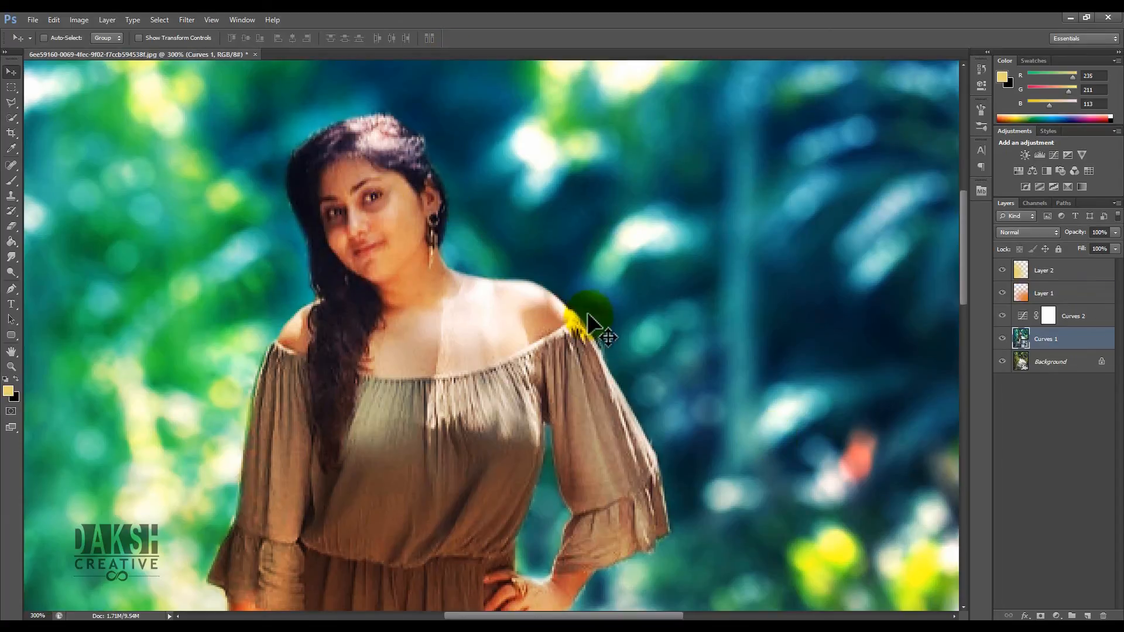
{"action": "key", "text": "ctrl+0"}
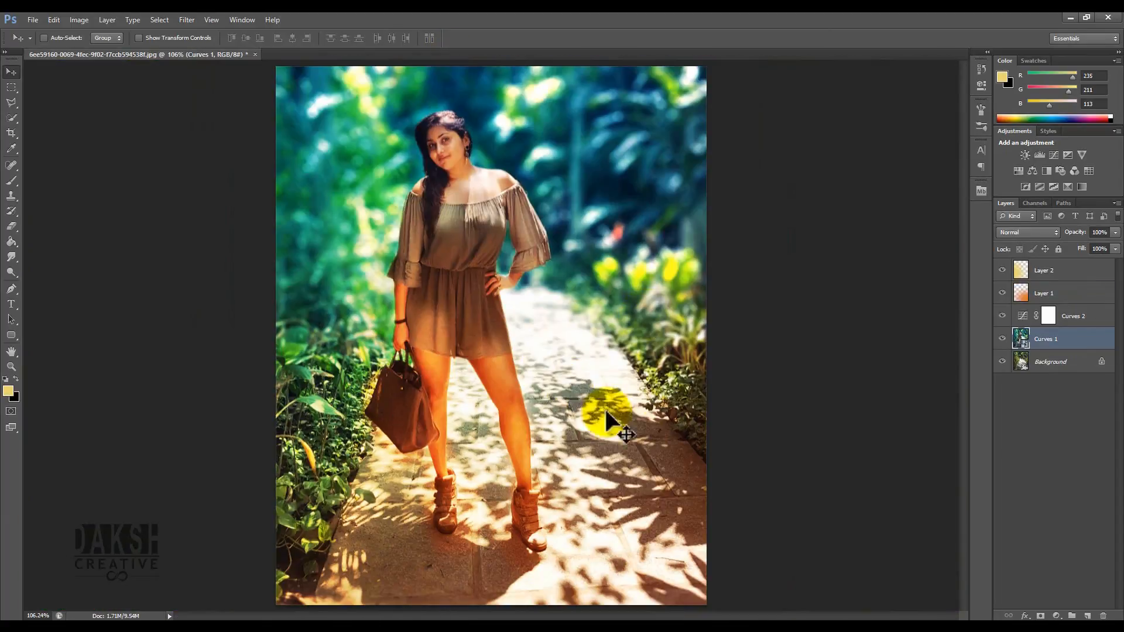
- Add a Black & White adjustment layer above Layer 2 and lower its opacity to 32%
{"action": "left_click", "coordinate": [1048, 270]}
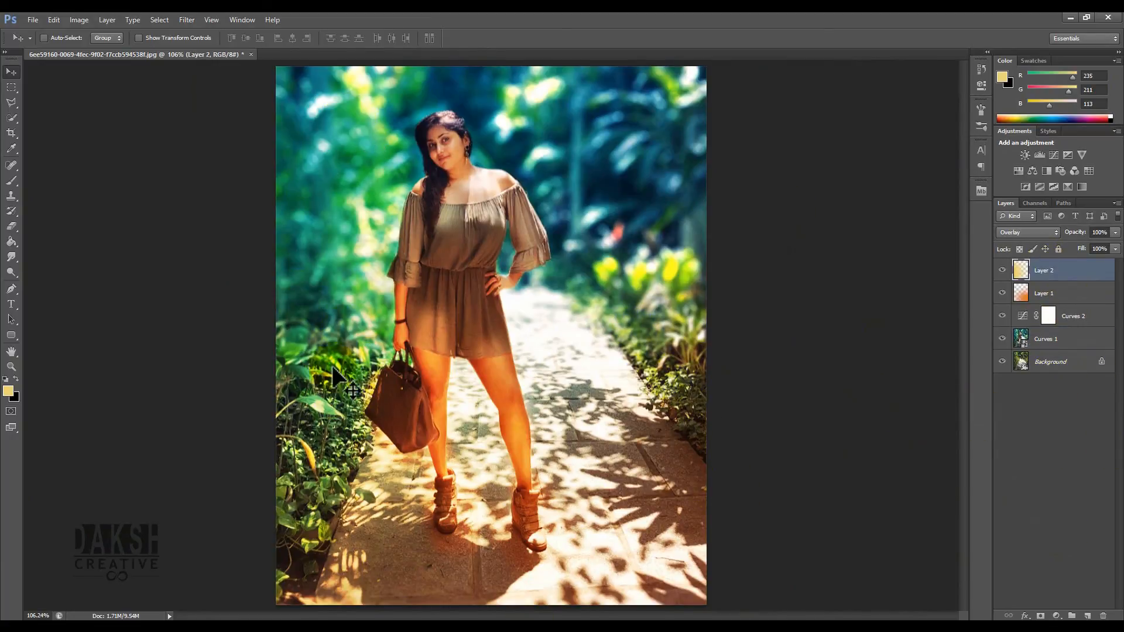
{"action": "left_click", "coordinate": [1056, 616]}
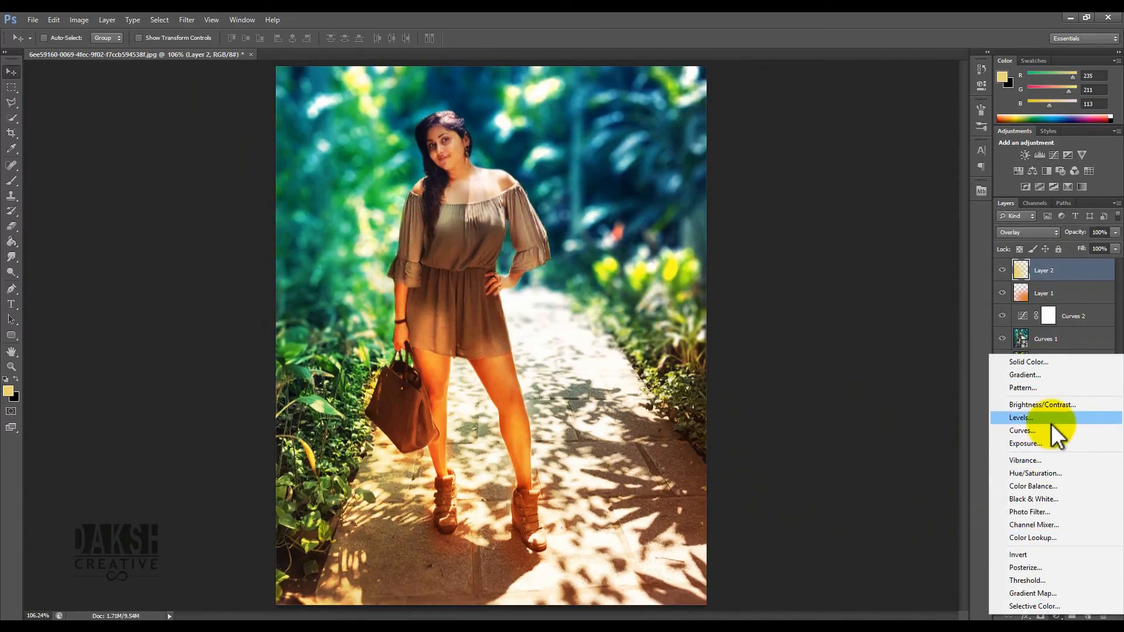
{"action": "left_click", "coordinate": [1048, 498]}
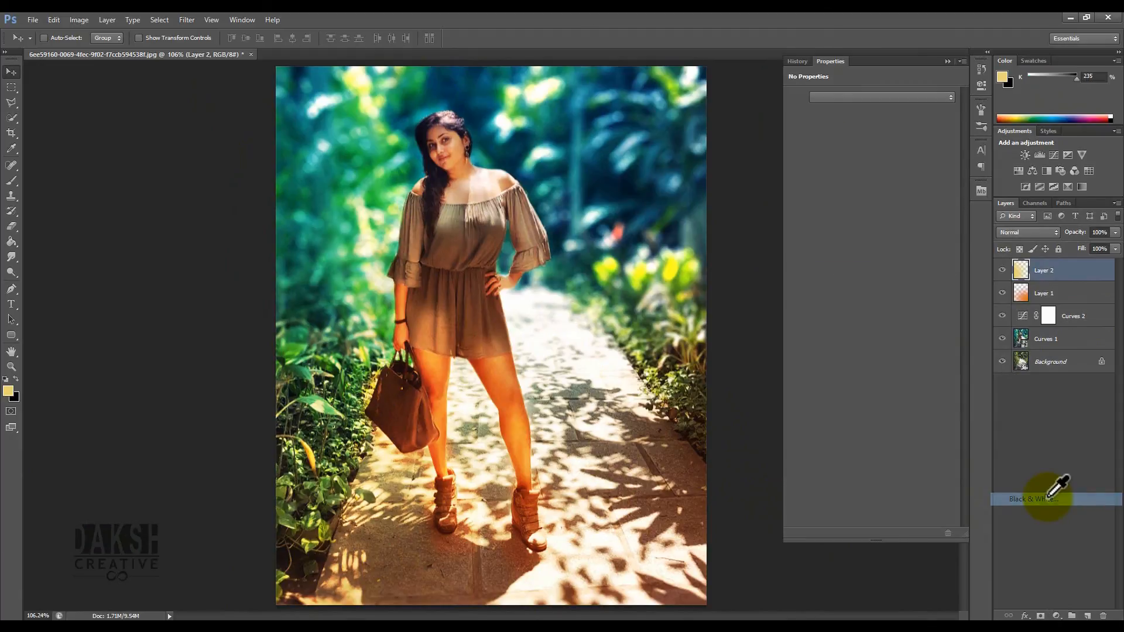
{"action": "left_click_drag", "start_coordinate": [1115, 233], "coordinate": [1084, 244]}
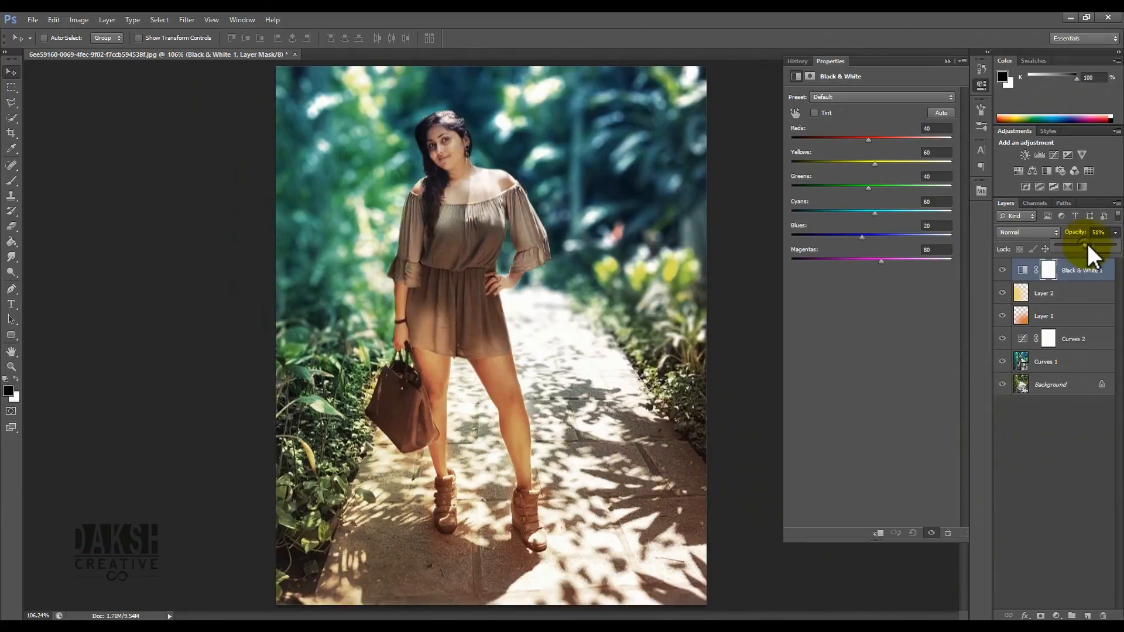
{"action": "left_click_drag", "start_coordinate": [1104, 246], "coordinate": [1071, 246]}
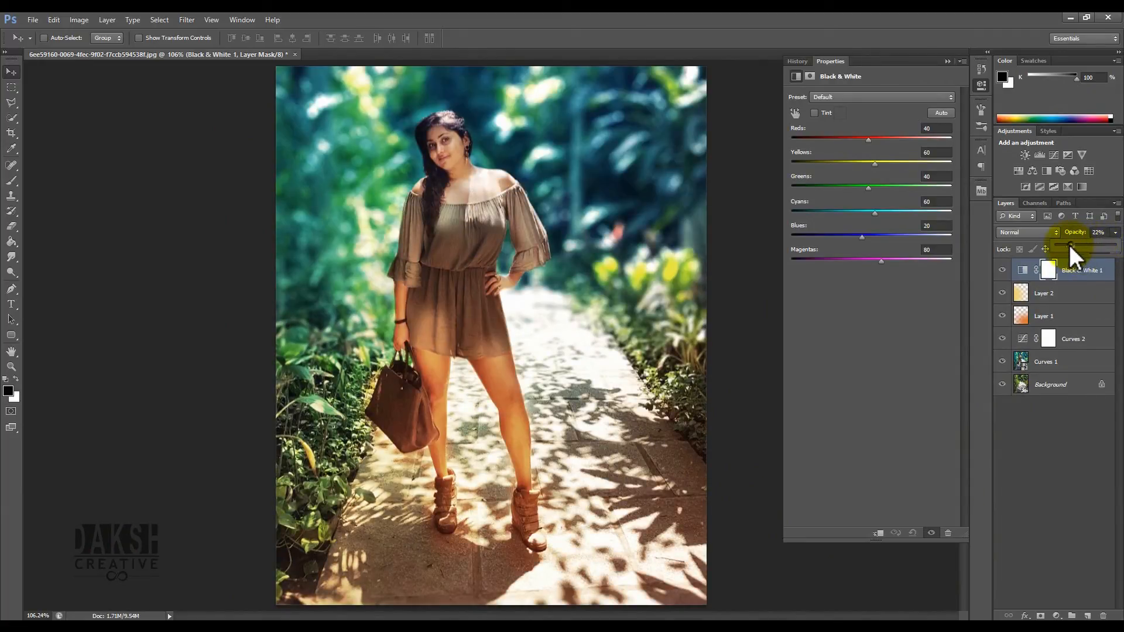
- Add a Curves adjustment layer and bend its RGB curve into a gentle S-curve
{"action": "left_click", "coordinate": [1097, 467]}
{"action": "left_click", "coordinate": [1056, 616]}
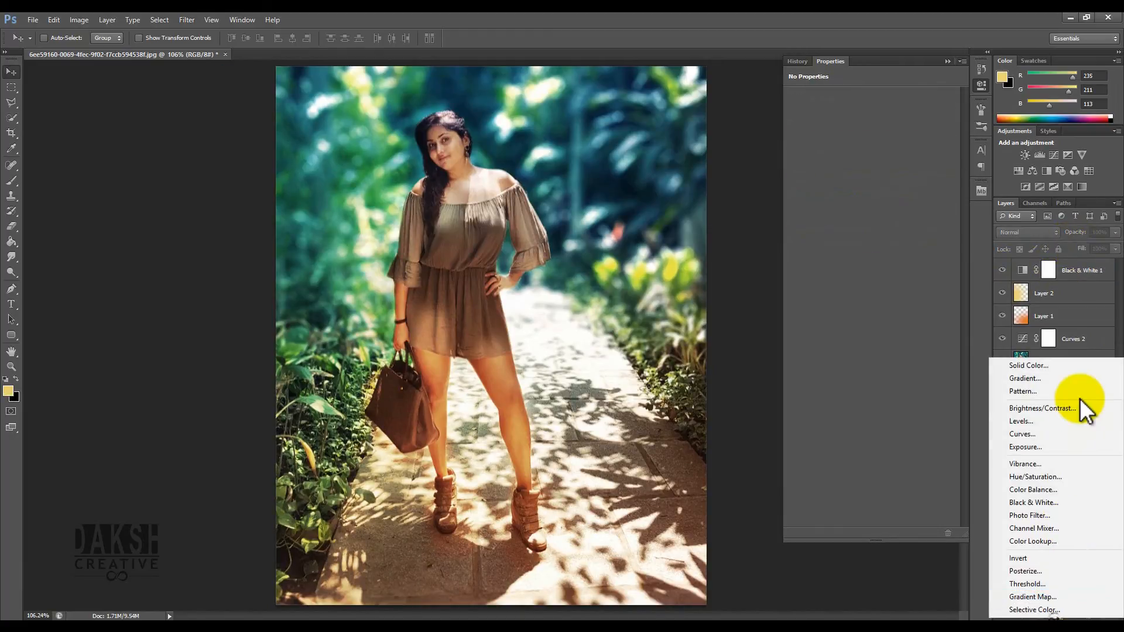
{"action": "left_click", "coordinate": [1069, 438]}
{"action": "left_click_drag", "start_coordinate": [838, 232], "coordinate": [845, 238]}
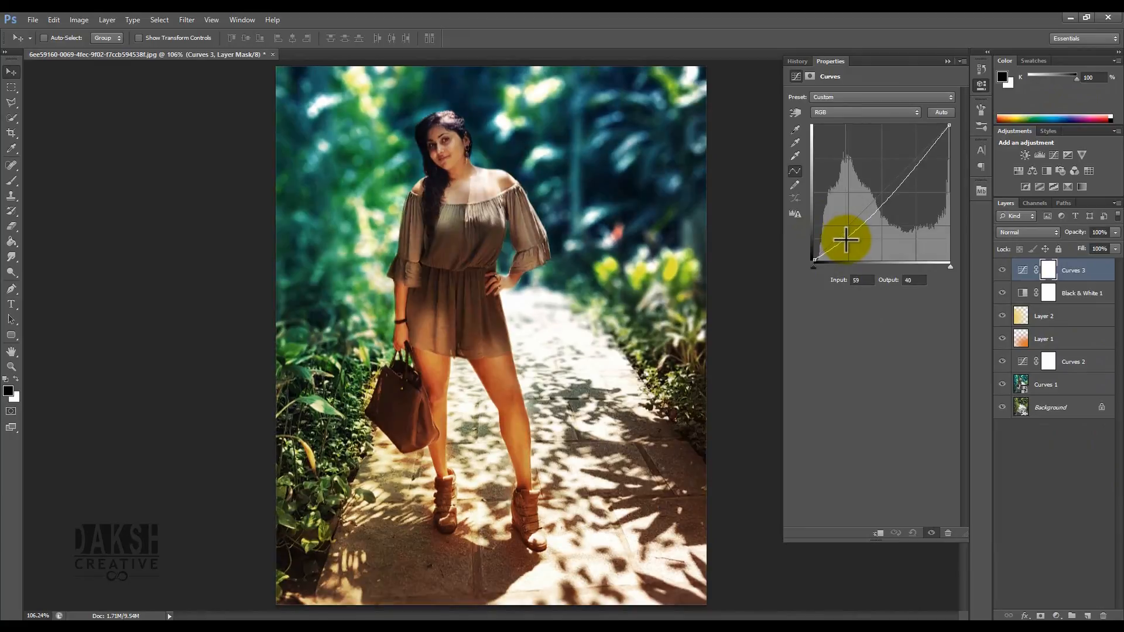
{"action": "left_click_drag", "start_coordinate": [908, 164], "coordinate": [913, 158]}
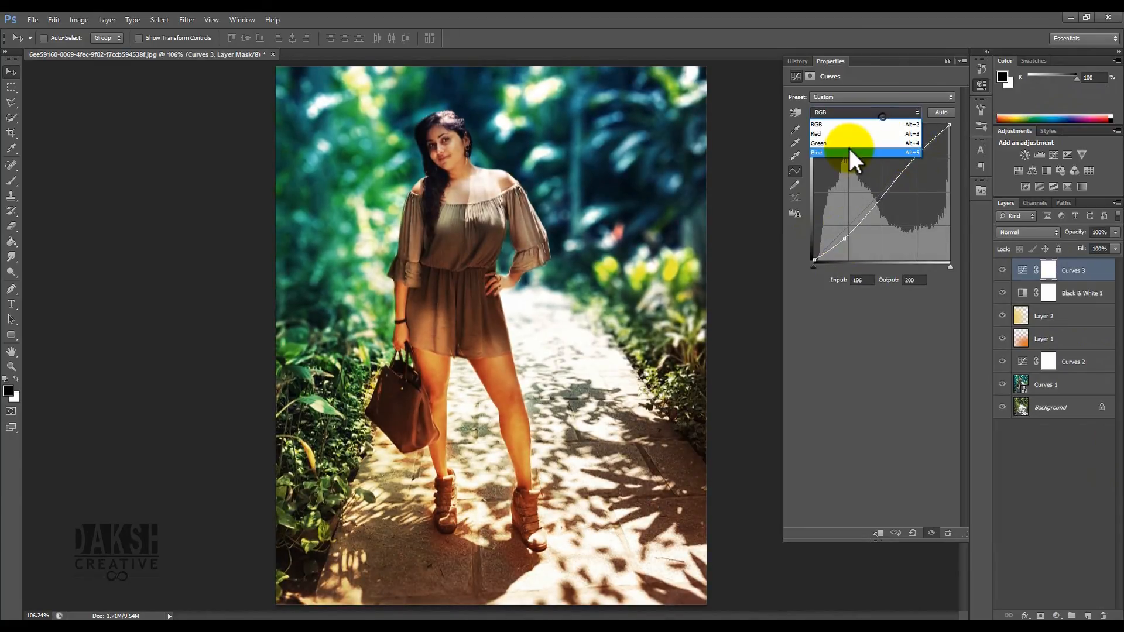
- Switch the curve to the Blue channel and raise its black point output to 11
{"action": "left_click", "coordinate": [850, 151]}
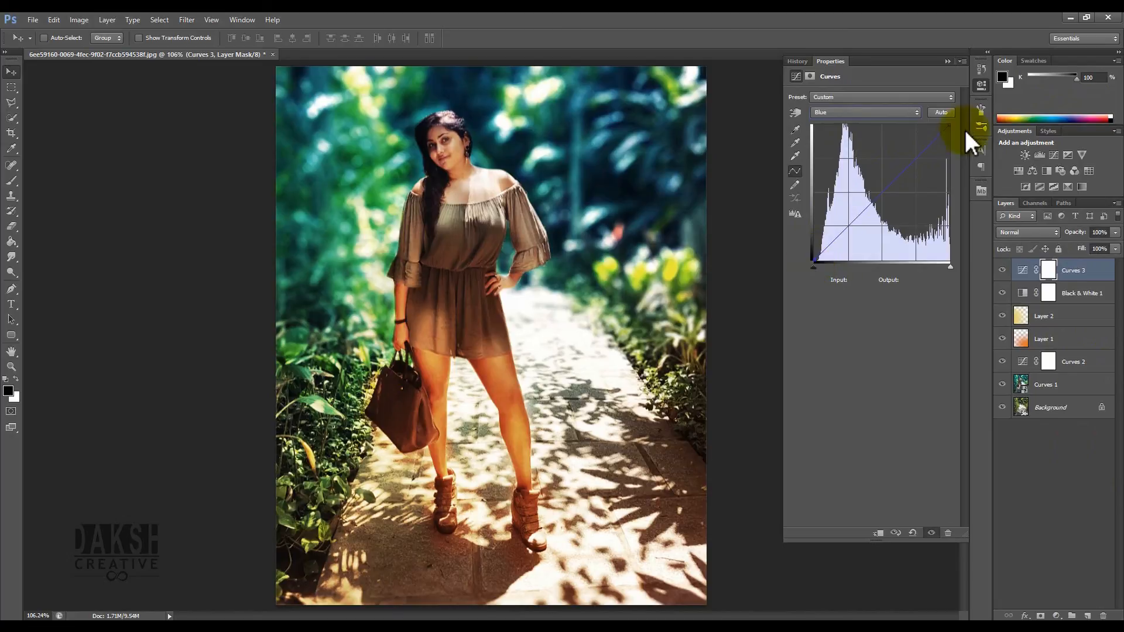
{"action": "left_click_drag", "start_coordinate": [940, 125], "coordinate": [996, 115]}
{"action": "left_click_drag", "start_coordinate": [814, 258], "coordinate": [811, 244]}
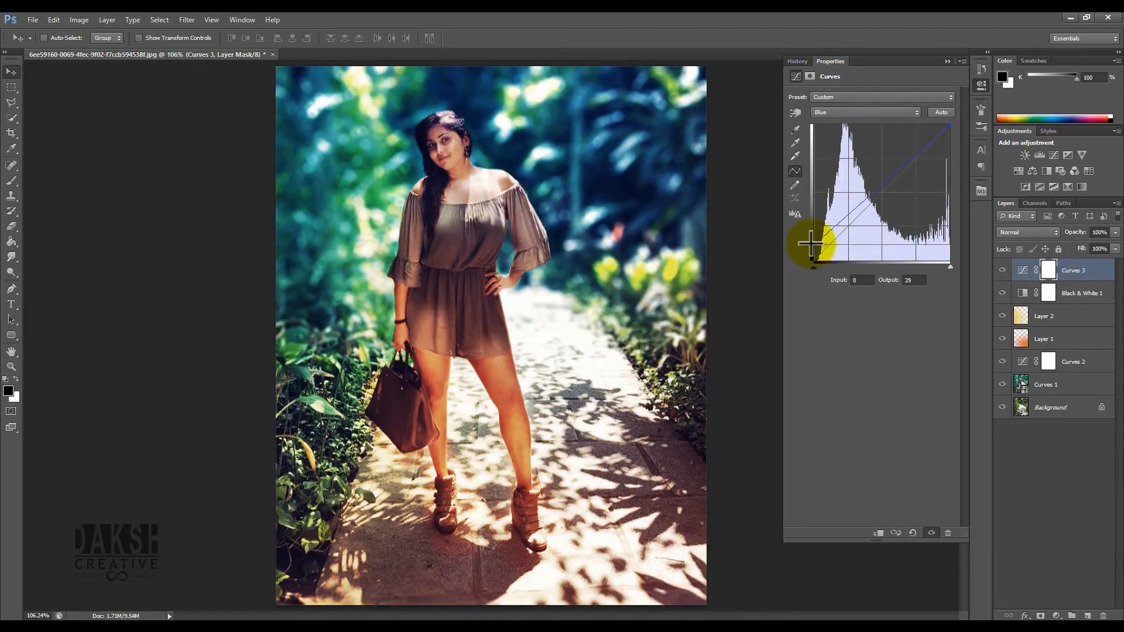
{"action": "left_click_drag", "start_coordinate": [811, 243], "coordinate": [810, 249]}
- Switch the curve to the Green channel and pull its midpoint down slightly
{"action": "left_click", "coordinate": [829, 112]}
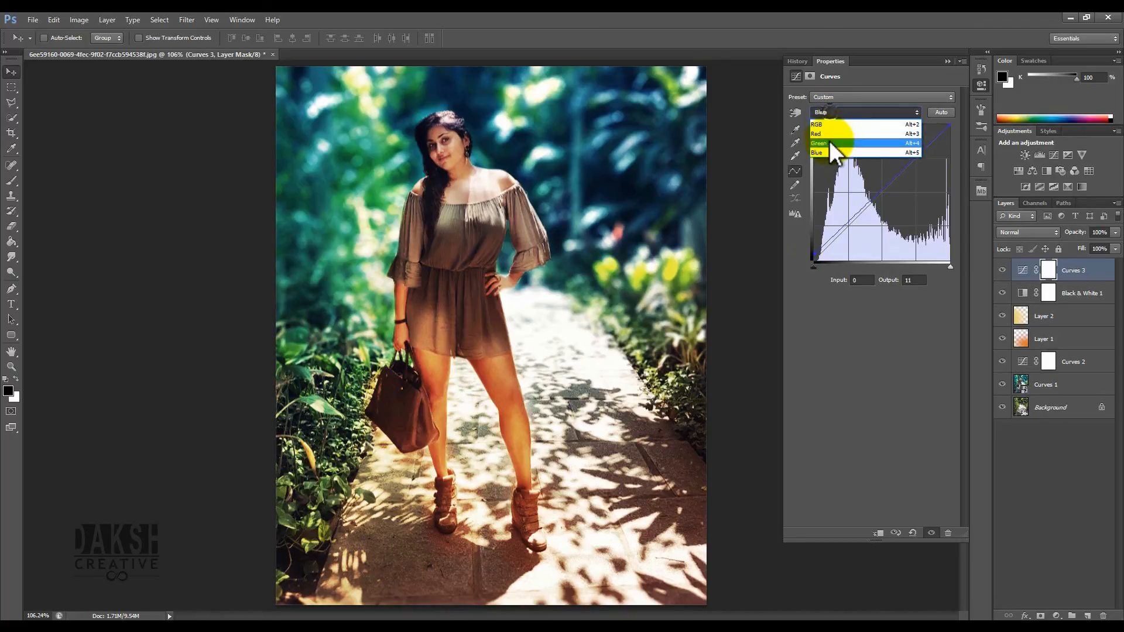
{"action": "left_click", "coordinate": [830, 144]}
{"action": "left_click_drag", "start_coordinate": [870, 213], "coordinate": [872, 210]}
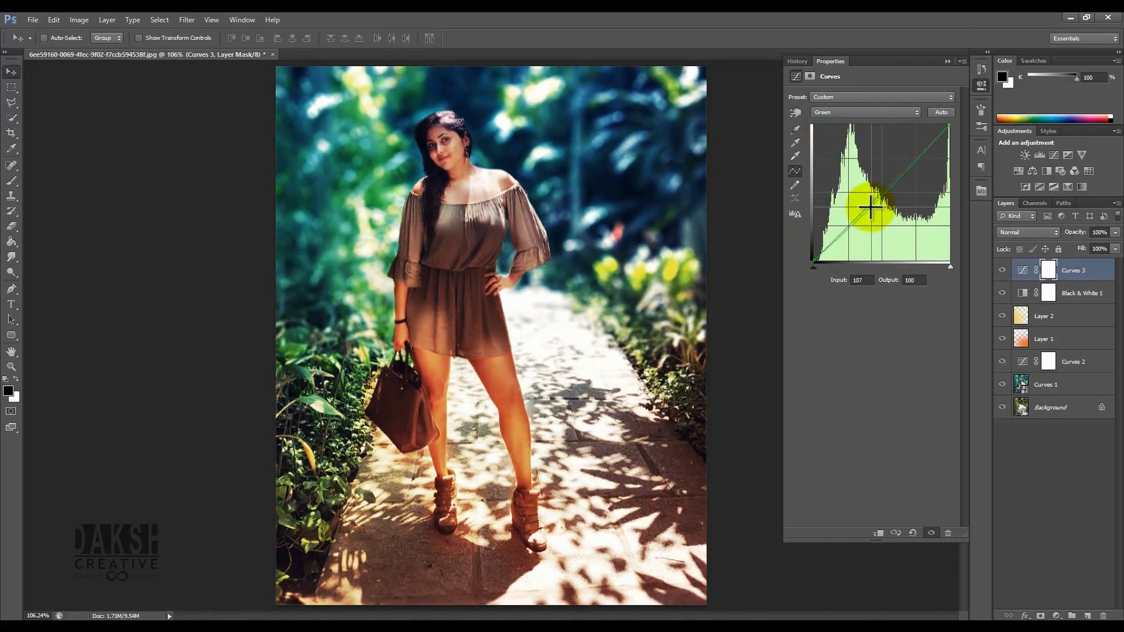
- Switch to the Red channel, lower its top point slightly, and close the Curves properties
{"action": "left_click", "coordinate": [831, 113]}
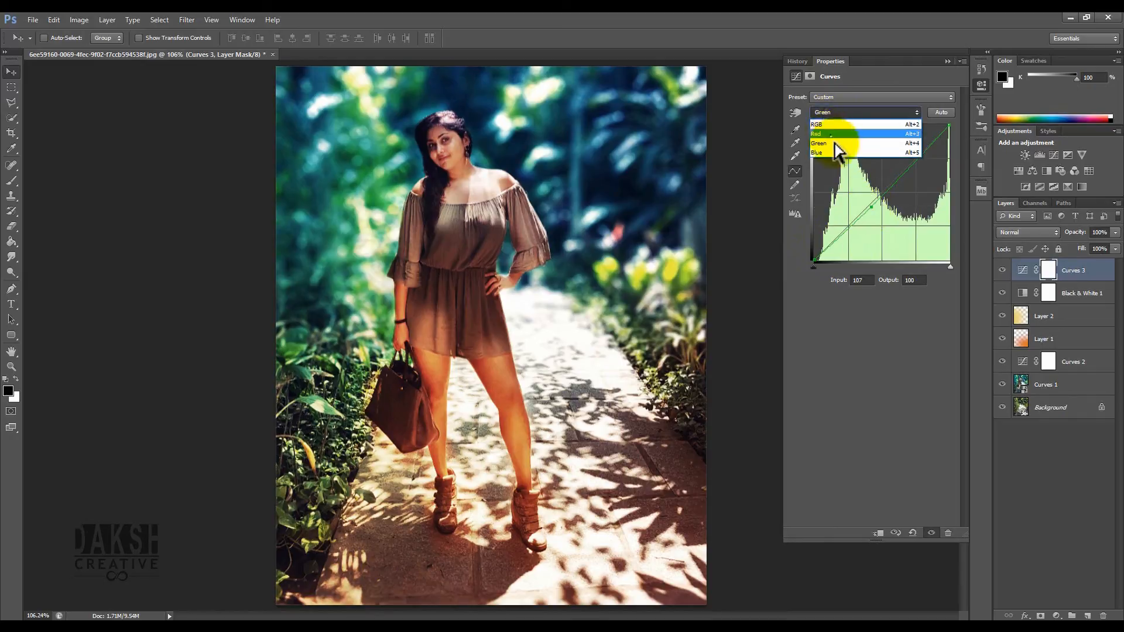
{"action": "left_click", "coordinate": [835, 133]}
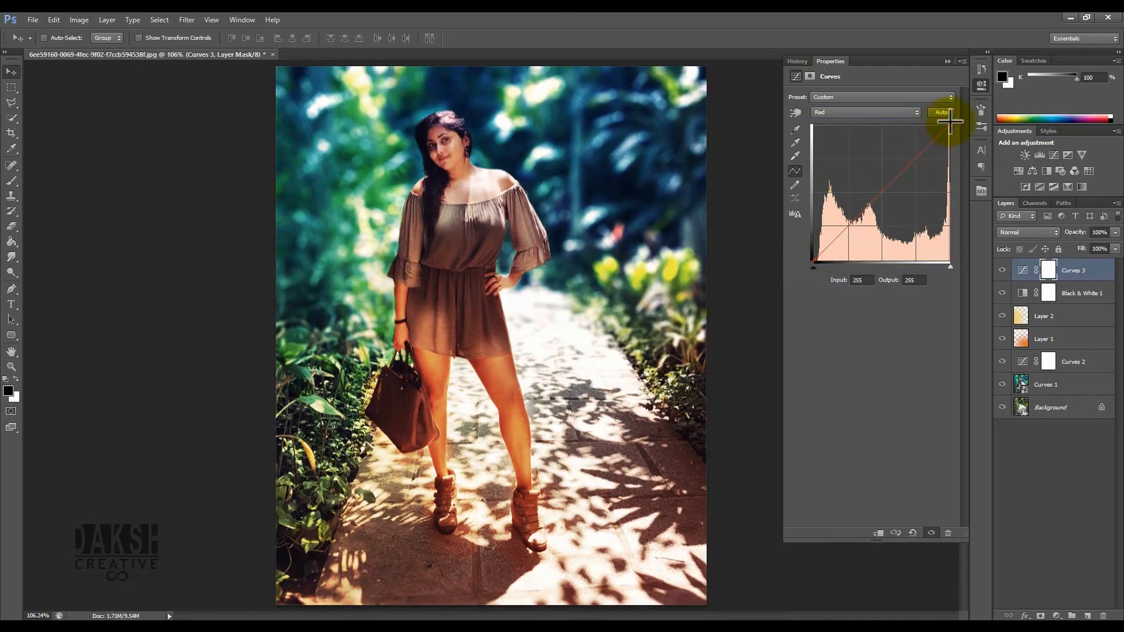
{"action": "left_click_drag", "start_coordinate": [934, 139], "coordinate": [937, 144]}
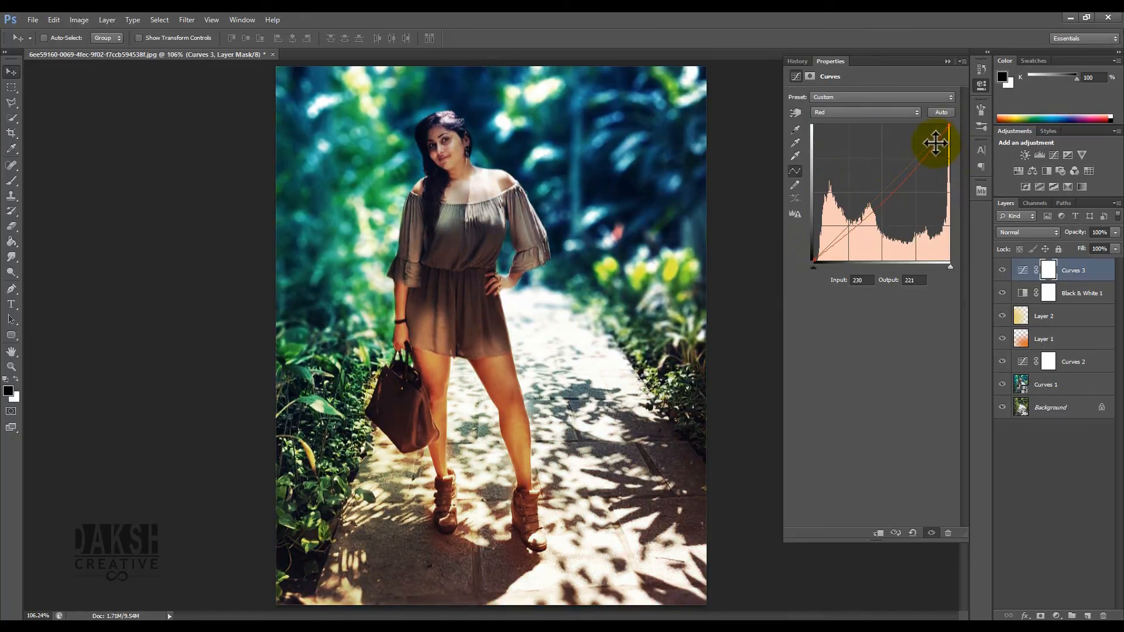
{"action": "left_click", "coordinate": [979, 85]}
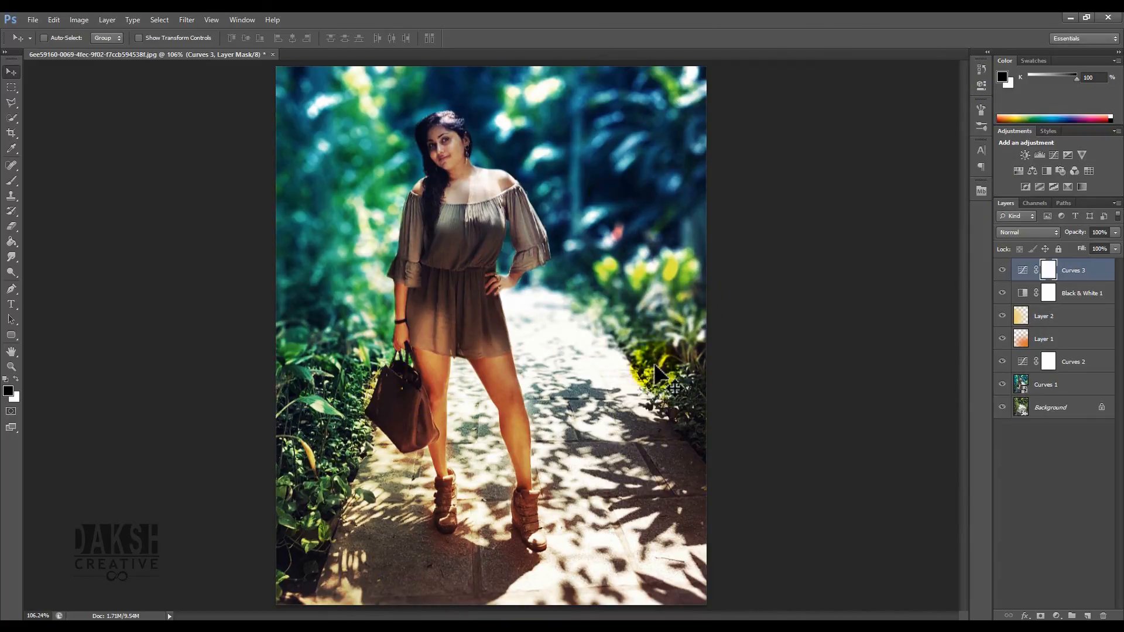
- Toggle the Curves 3 layer's visibility to compare the grade before and after
{"action": "left_click", "coordinate": [999, 271]}
{"action": "right_click", "coordinate": [999, 270]}
{"action": "left_click", "coordinate": [999, 270]}
{"action": "left_click", "coordinate": [1002, 271]}
{"action": "left_click", "coordinate": [1003, 271]}
{"action": "left_click", "coordinate": [1003, 271]}
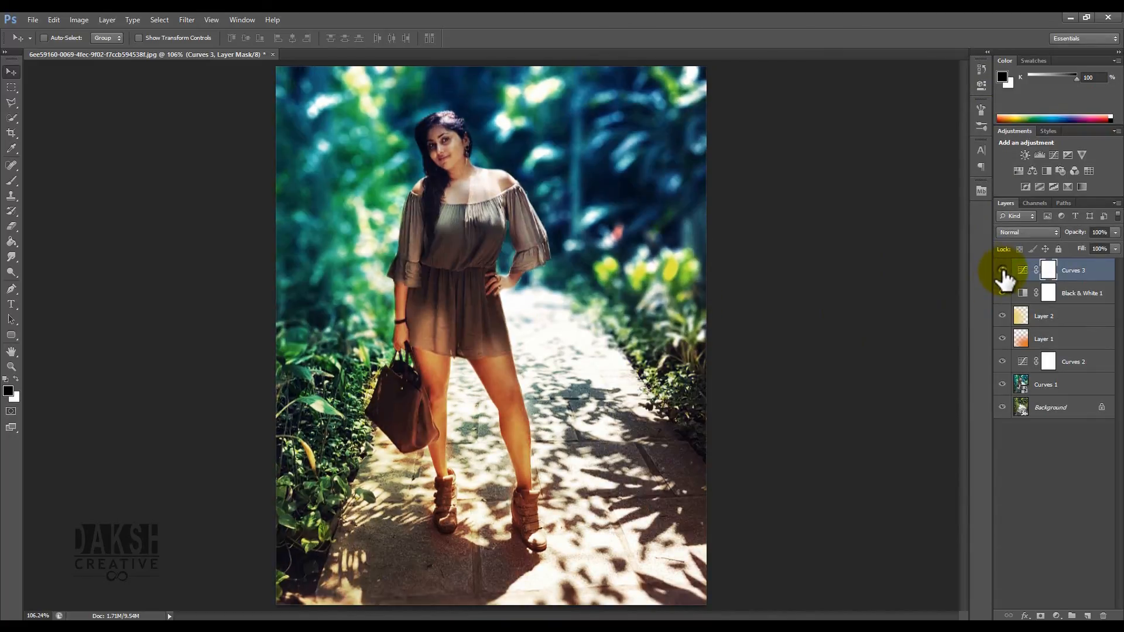
- Add another Curves adjustment layer and pull its RGB curve down strongly to darken the image
{"action": "left_click", "coordinate": [1057, 616]}
{"action": "left_click", "coordinate": [1021, 439]}
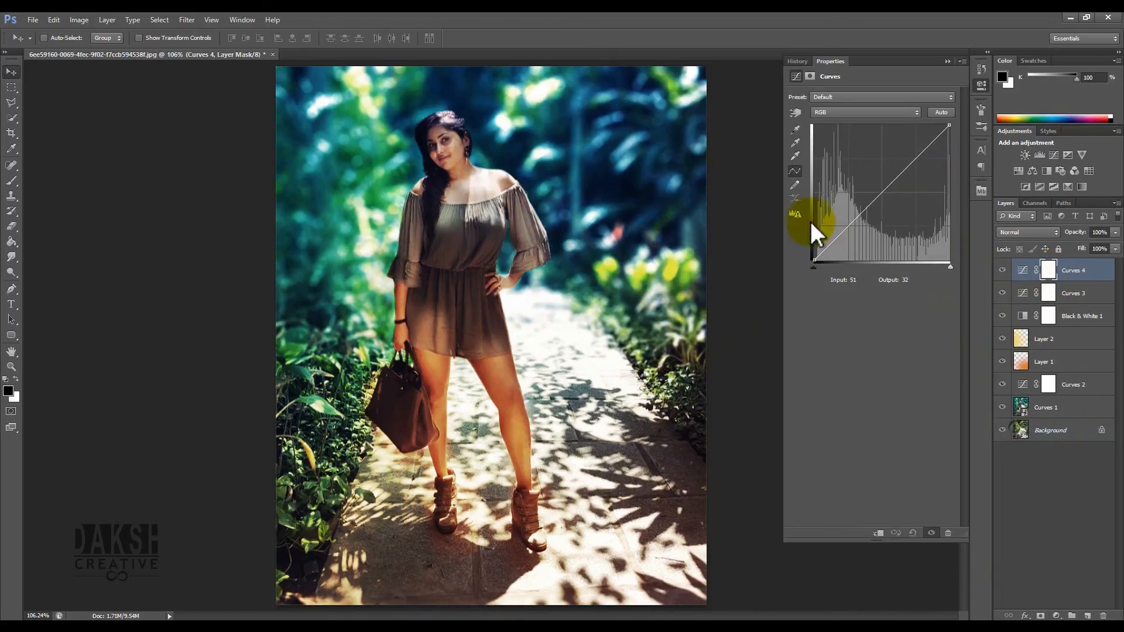
{"action": "left_click_drag", "start_coordinate": [882, 194], "coordinate": [904, 223]}
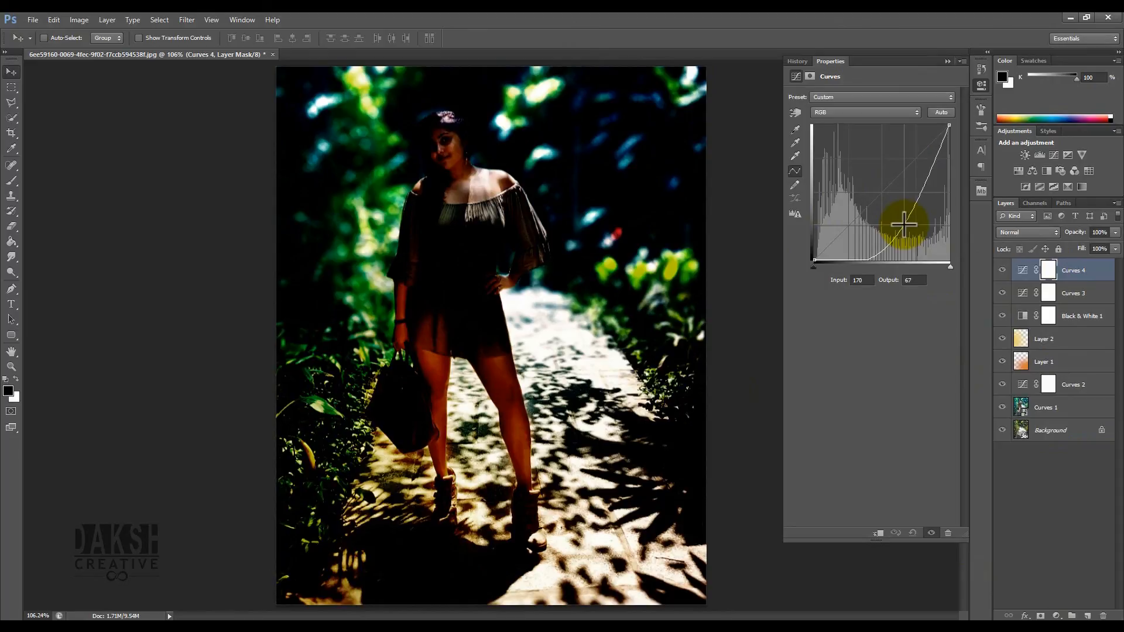
{"action": "left_click", "coordinate": [981, 86]}
- Fill the Curves 4 mask with black and paint white with a large soft brush along the left and right edges
{"action": "left_click", "coordinate": [11, 240]}
{"action": "left_click", "coordinate": [418, 237]}
{"action": "left_click", "coordinate": [11, 71]}
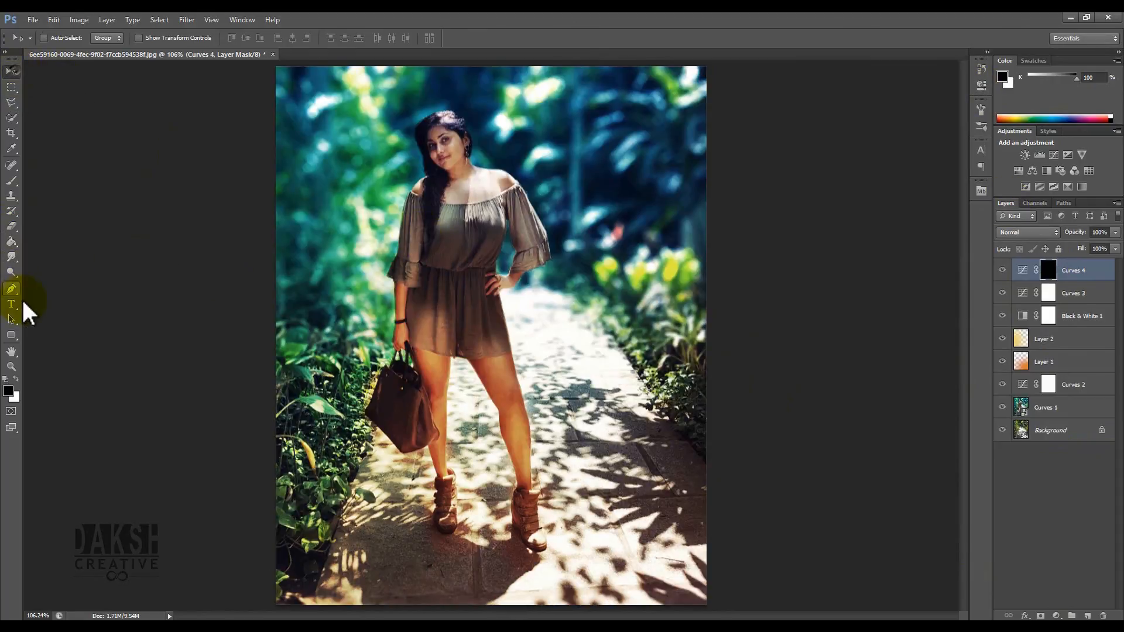
{"action": "left_click", "coordinate": [8, 242]}
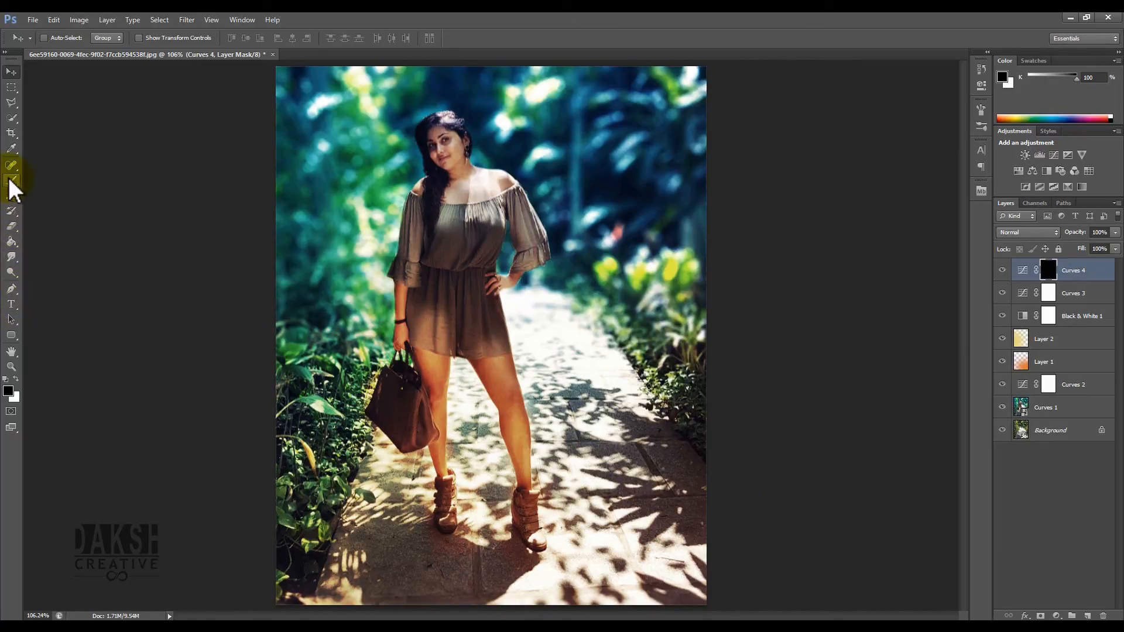
{"action": "left_click", "coordinate": [11, 182]}
{"action": "left_click", "coordinate": [16, 379]}
{"action": "mouse_move", "coordinate": [292, 182]}
{"action": "left_mouse_down"}
{"action": "mouse_move", "coordinate": [422, 200]}
{"action": "mouse_move", "coordinate": [381, 203]}
{"action": "left_mouse_up"}
{"action": "left_click", "coordinate": [305, 76]}
{"action": "mouse_move", "coordinate": [305, 77]}
{"action": "left_mouse_down"}
{"action": "mouse_move", "coordinate": [268, 176]}
{"action": "mouse_move", "coordinate": [245, 170]}
{"action": "mouse_move", "coordinate": [246, 200]}
{"action": "left_mouse_up"}
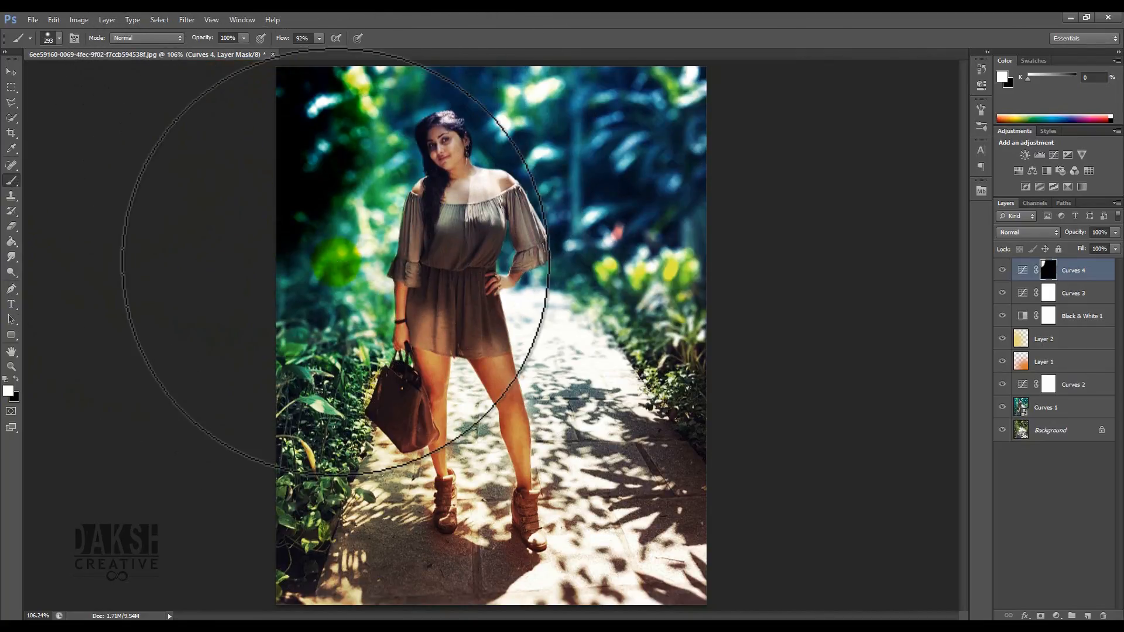
{"action": "key", "text": "ctrl+z"}
{"action": "mouse_move", "coordinate": [364, 216]}
{"action": "left_mouse_down"}
{"action": "mouse_move", "coordinate": [427, 276]}
{"action": "mouse_move", "coordinate": [439, 88]}
{"action": "left_mouse_up"}
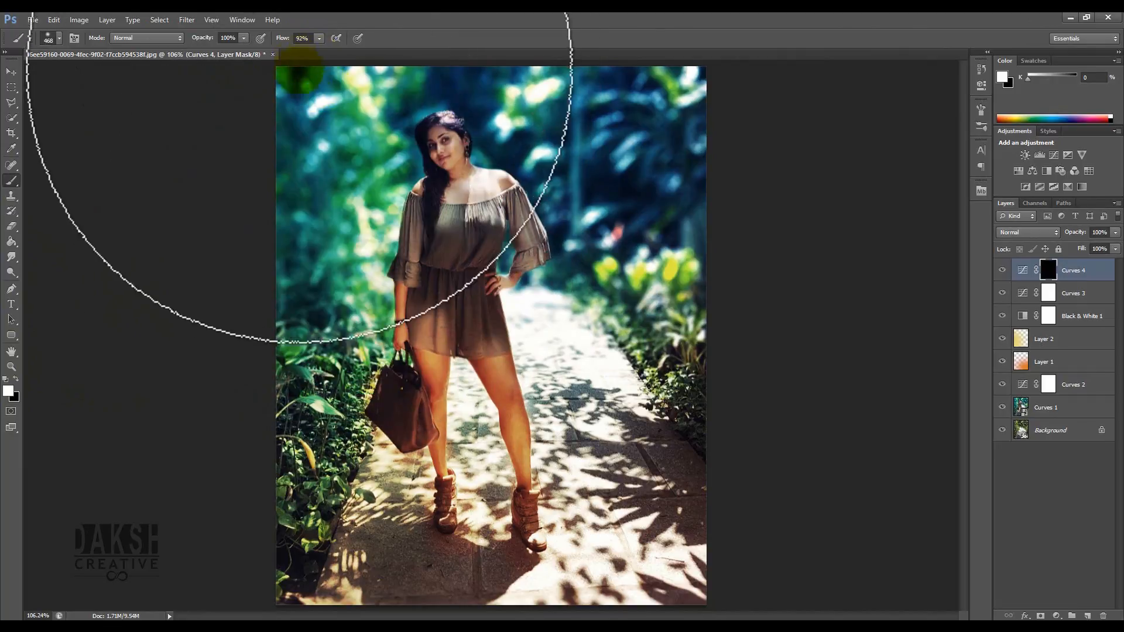
{"action": "mouse_move", "coordinate": [301, 122]}
{"action": "left_mouse_down"}
{"action": "mouse_move", "coordinate": [282, 325]}
{"action": "mouse_move", "coordinate": [287, 556]}
{"action": "left_mouse_up"}
{"action": "mouse_move", "coordinate": [625, 94]}
{"action": "left_mouse_down"}
{"action": "mouse_move", "coordinate": [615, 103]}
{"action": "mouse_move", "coordinate": [733, 238]}
{"action": "mouse_move", "coordinate": [781, 374]}
{"action": "mouse_move", "coordinate": [772, 355]}
{"action": "left_mouse_up"}
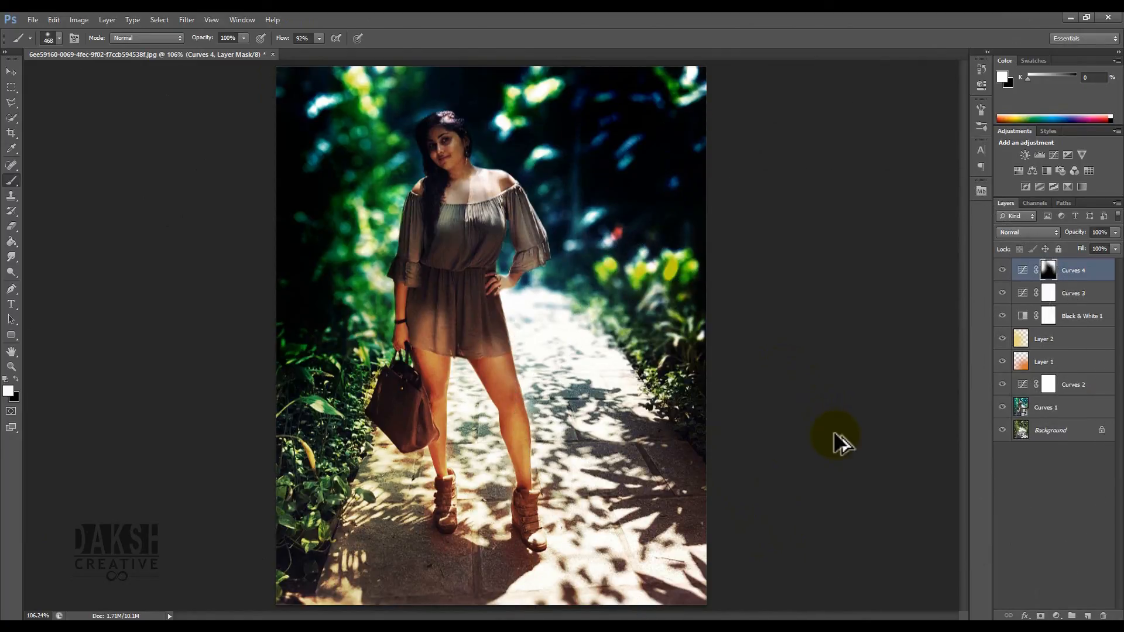
{"action": "key", "text": "ctrl+alt+z"}
{"action": "key", "text": "ctrl+alt+z"}
{"action": "key", "text": "ctrl+alt+z"}
{"action": "key", "text": "ctrl+alt+z"}
{"action": "key", "text": "ctrl+alt+z"}
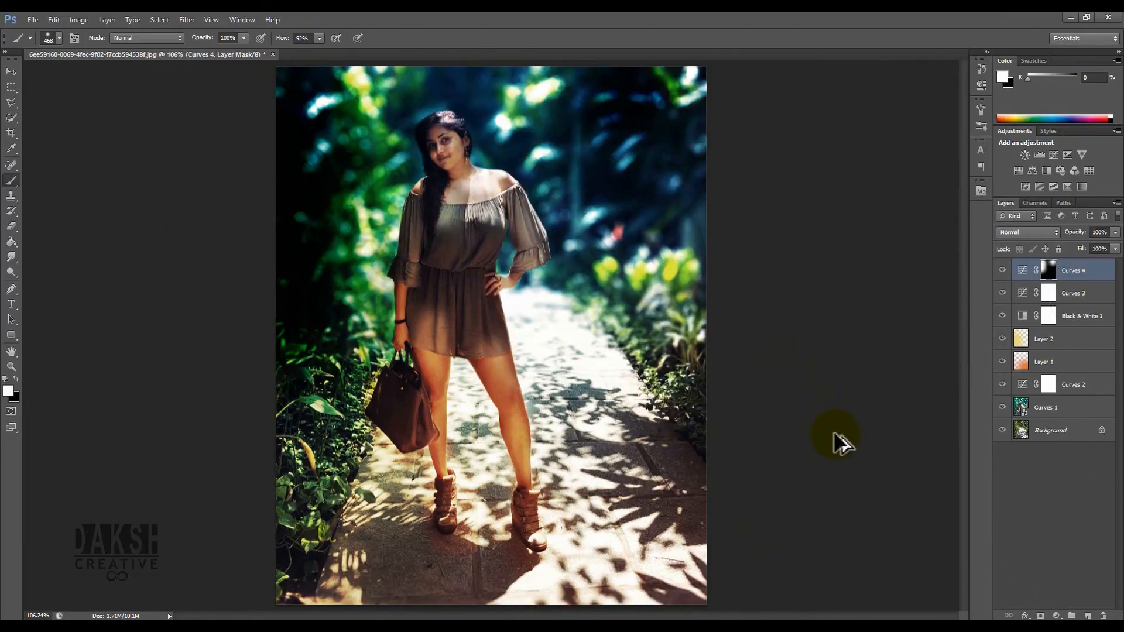
- Continue painting white on the mask around the bottom corners and right edge to deepen the vignette
{"action": "left_click_drag", "start_coordinate": [764, 535], "coordinate": [710, 581]}
{"action": "mouse_move", "coordinate": [226, 552]}
{"action": "left_mouse_down"}
{"action": "mouse_move", "coordinate": [256, 586]}
{"action": "mouse_move", "coordinate": [310, 613]}
{"action": "mouse_move", "coordinate": [250, 578]}
{"action": "left_mouse_up"}
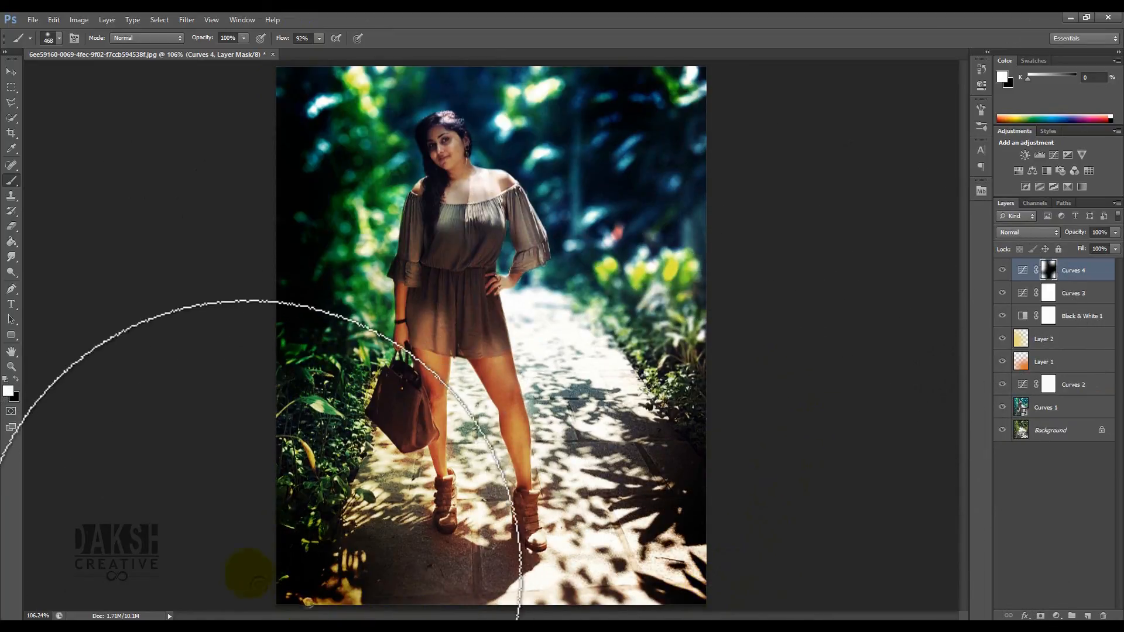
{"action": "left_click", "coordinate": [228, 448]}
{"action": "left_click", "coordinate": [639, 572]}
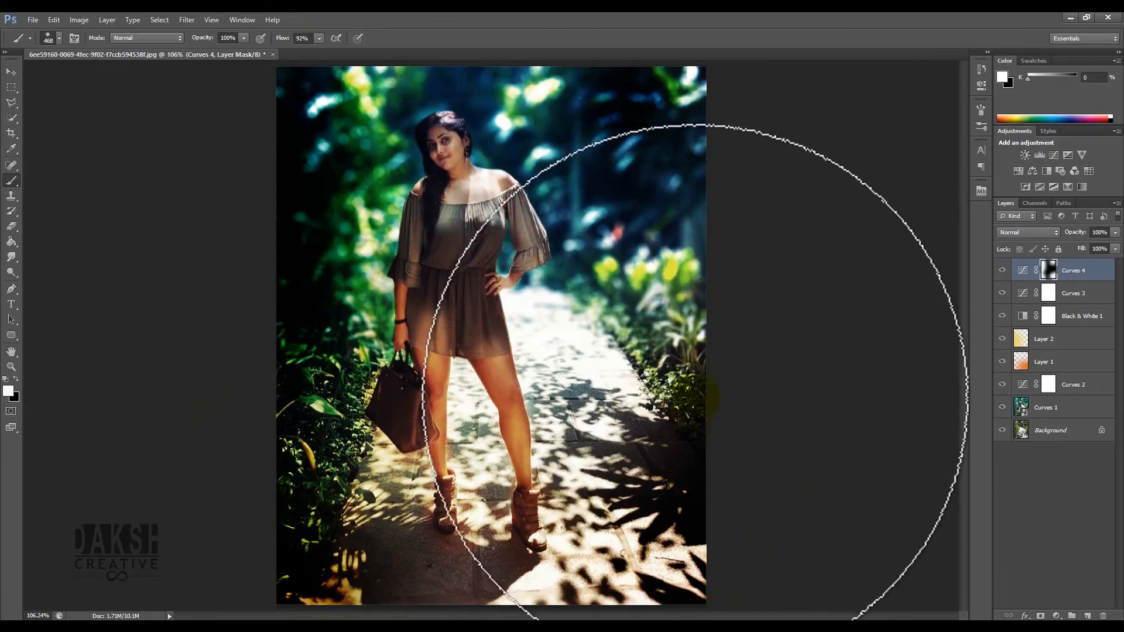
{"action": "left_click", "coordinate": [698, 391]}
{"action": "left_click", "coordinate": [751, 255]}
{"action": "left_click", "coordinate": [794, 154]}
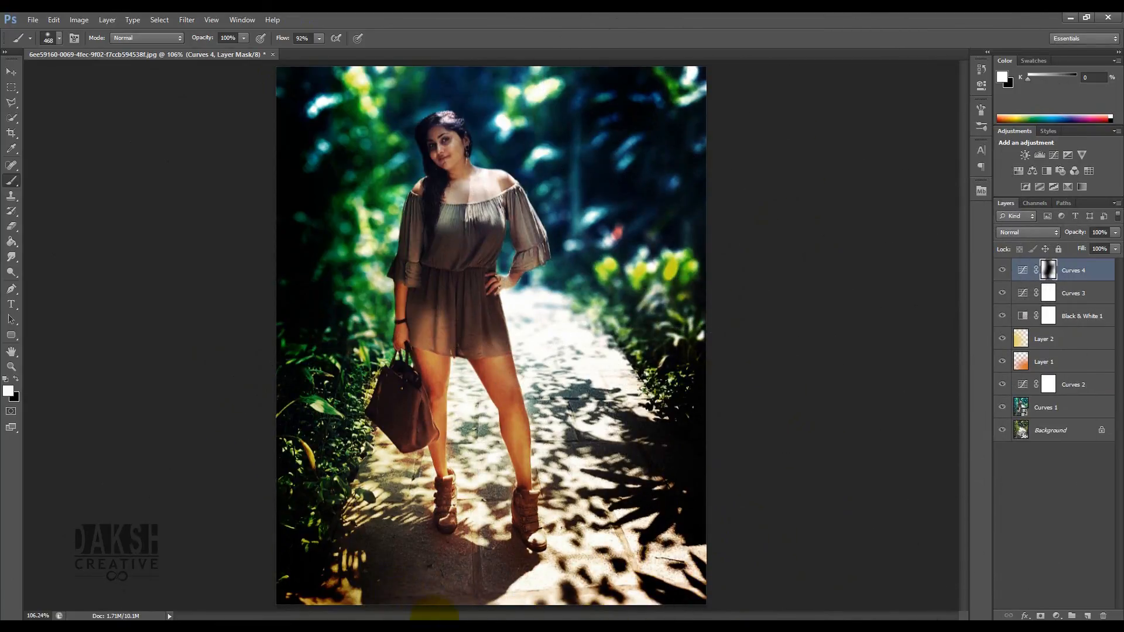
{"action": "mouse_move", "coordinate": [495, 493]}
{"action": "left_mouse_down"}
{"action": "mouse_move", "coordinate": [397, 493]}
{"action": "mouse_move", "coordinate": [419, 494]}
{"action": "left_mouse_up"}
{"action": "left_click", "coordinate": [396, 593]}
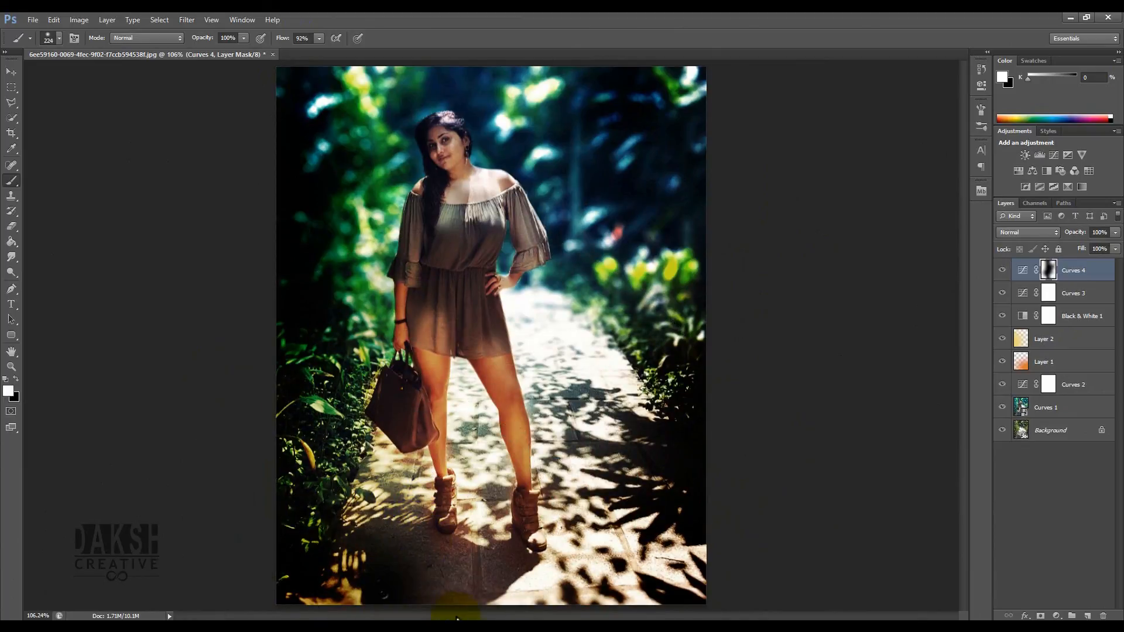
- Lower the Curves 4 layer's opacity to 68% and toggle it off and on to compare
{"action": "left_click", "coordinate": [11, 72]}
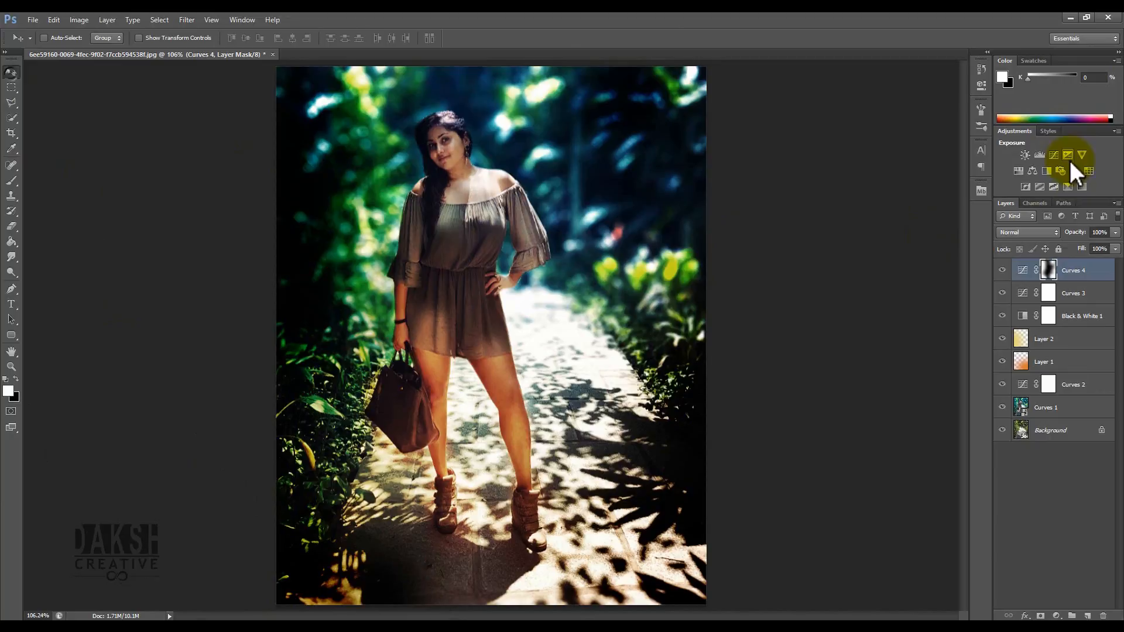
{"action": "left_click", "coordinate": [1035, 234]}
{"action": "left_click", "coordinate": [1115, 232]}
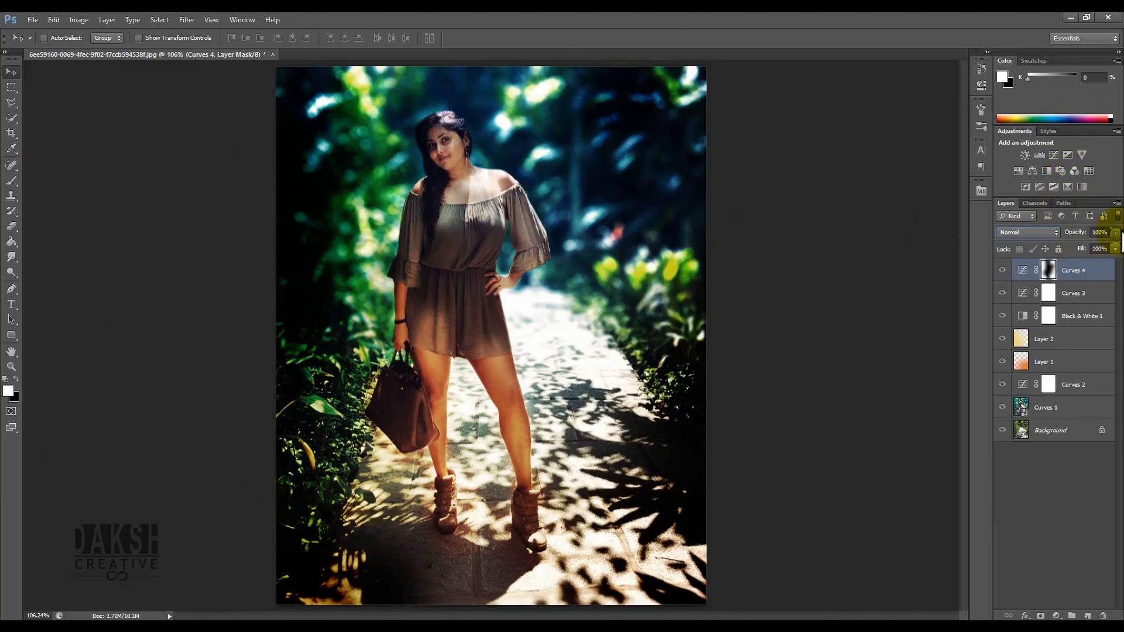
{"action": "left_click_drag", "start_coordinate": [1101, 255], "coordinate": [1088, 246]}
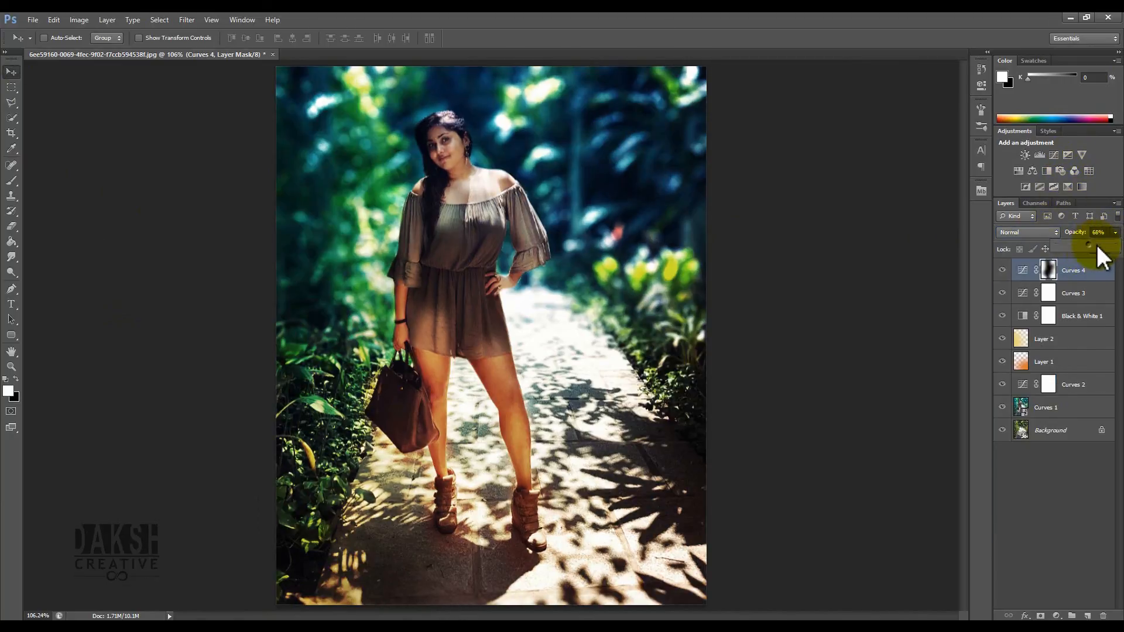
{"action": "left_click", "coordinate": [1066, 454]}
{"action": "left_click", "coordinate": [1004, 270]}
{"action": "left_click", "coordinate": [1004, 270]}
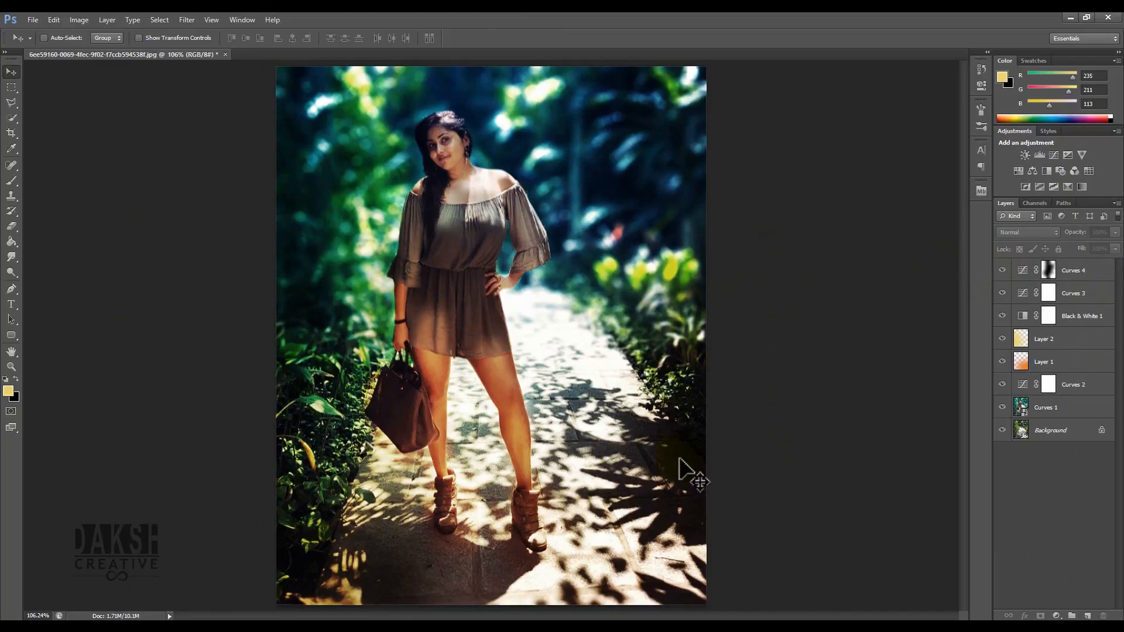
- Select the Brush tool and add a new empty layer above Layer 2
{"action": "left_click", "coordinate": [11, 181]}
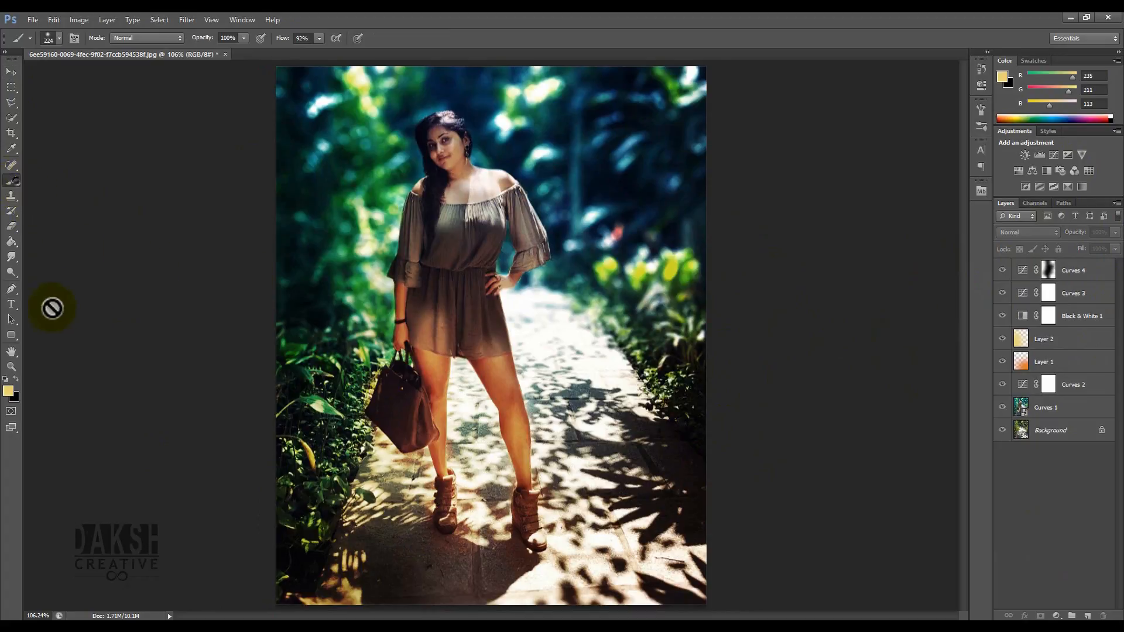
{"action": "right_click", "coordinate": [355, 181]}
{"action": "double_click", "coordinate": [378, 264]}
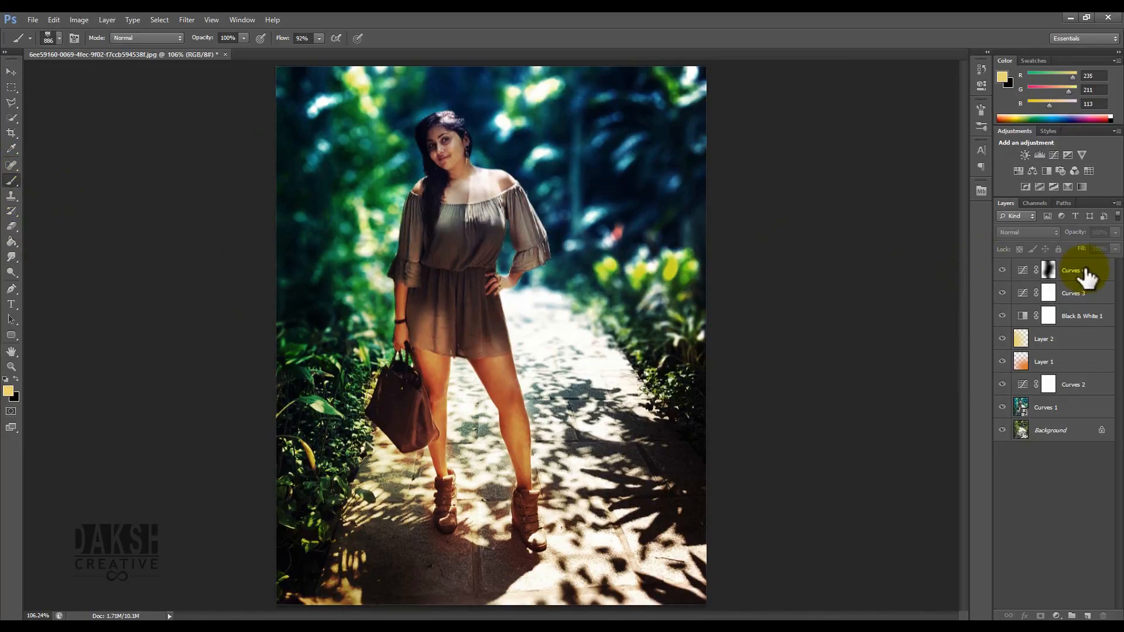
{"action": "left_click", "coordinate": [1077, 293]}
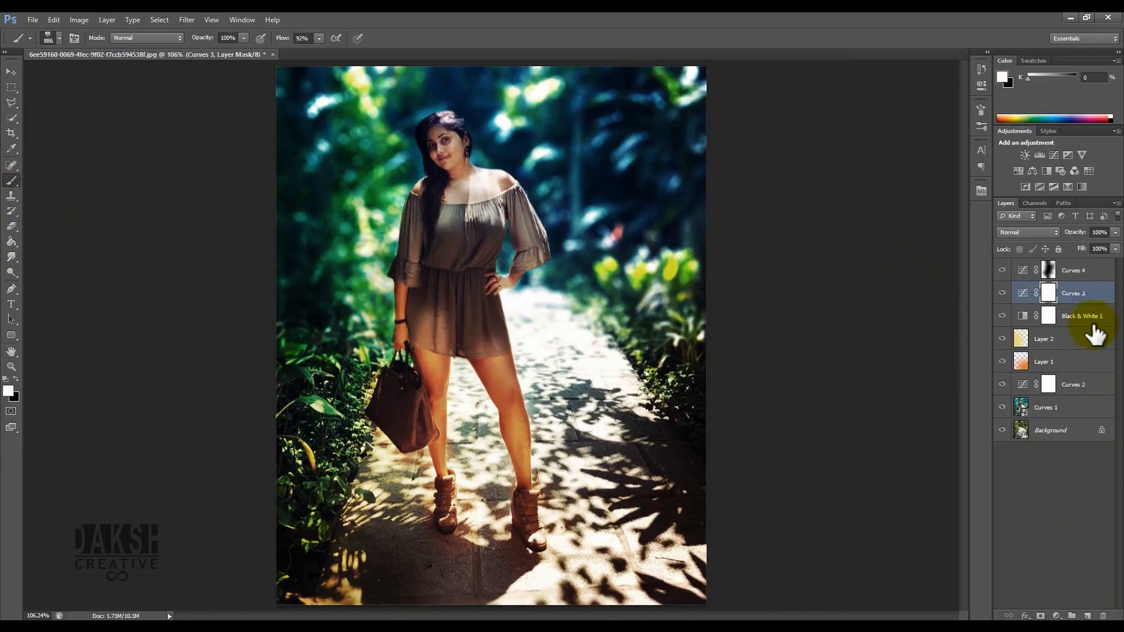
{"action": "left_click", "coordinate": [1092, 336]}
{"action": "left_click", "coordinate": [1088, 616]}
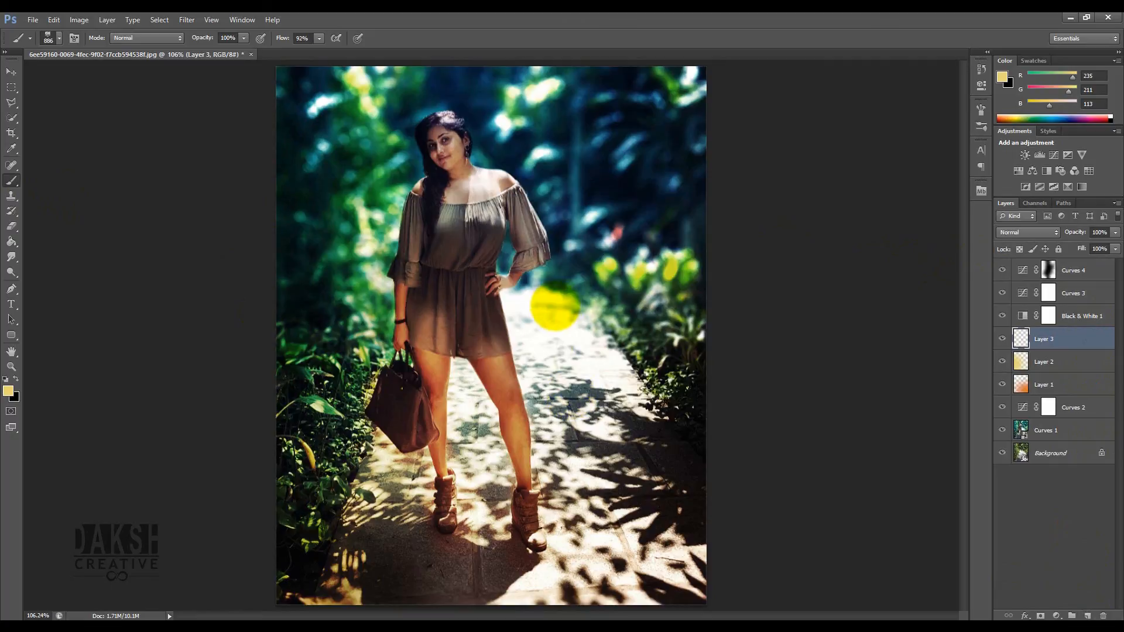
- Sample a dark blue from the upper background and brush it onto Layer 3 near the lower right
{"action": "left_click_drag", "start_coordinate": [525, 357], "coordinate": [388, 357]}
{"action": "mouse_move", "coordinate": [591, 381]}
{"action": "left_mouse_down"}
{"action": "mouse_move", "coordinate": [483, 374]}
{"action": "mouse_move", "coordinate": [507, 383]}
{"action": "left_mouse_up"}
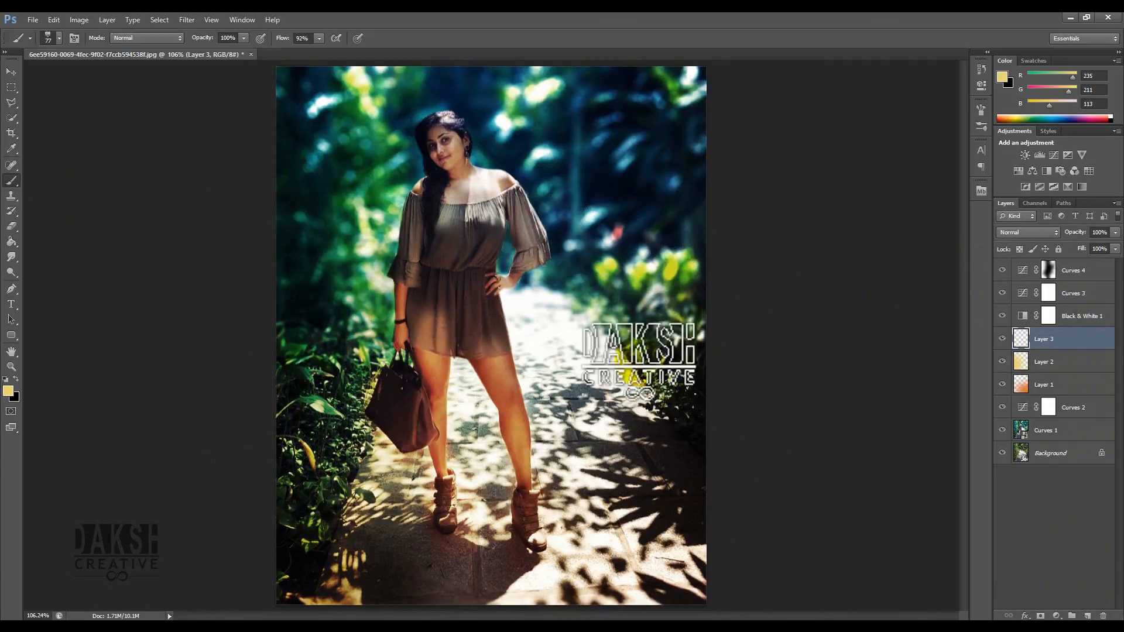
{"action": "key", "text": "i"}
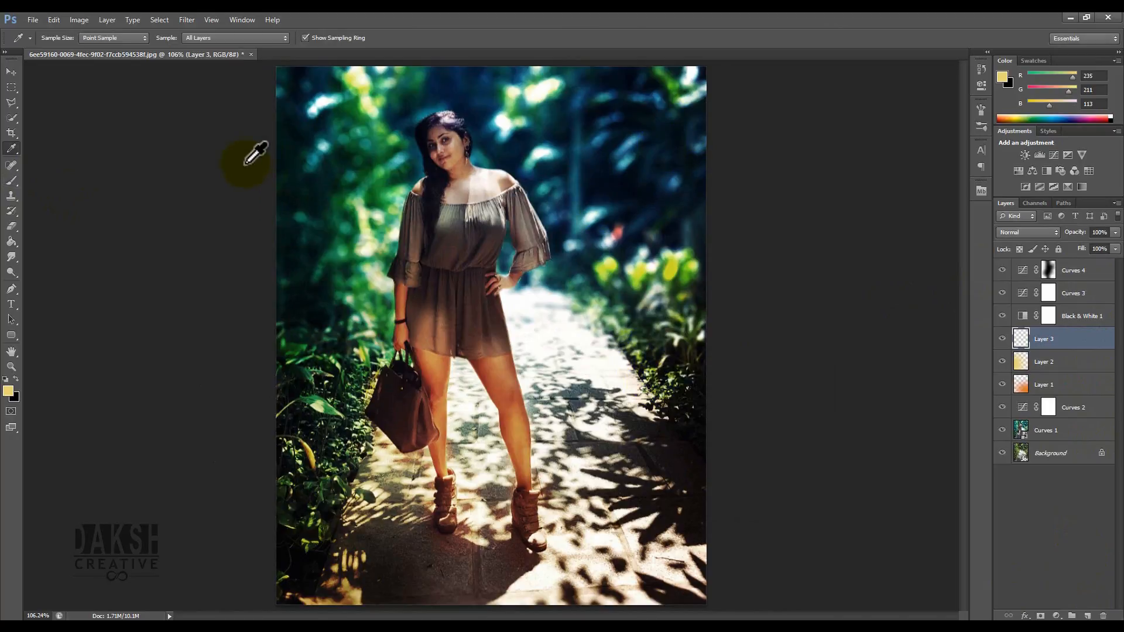
{"action": "left_click", "coordinate": [581, 103]}
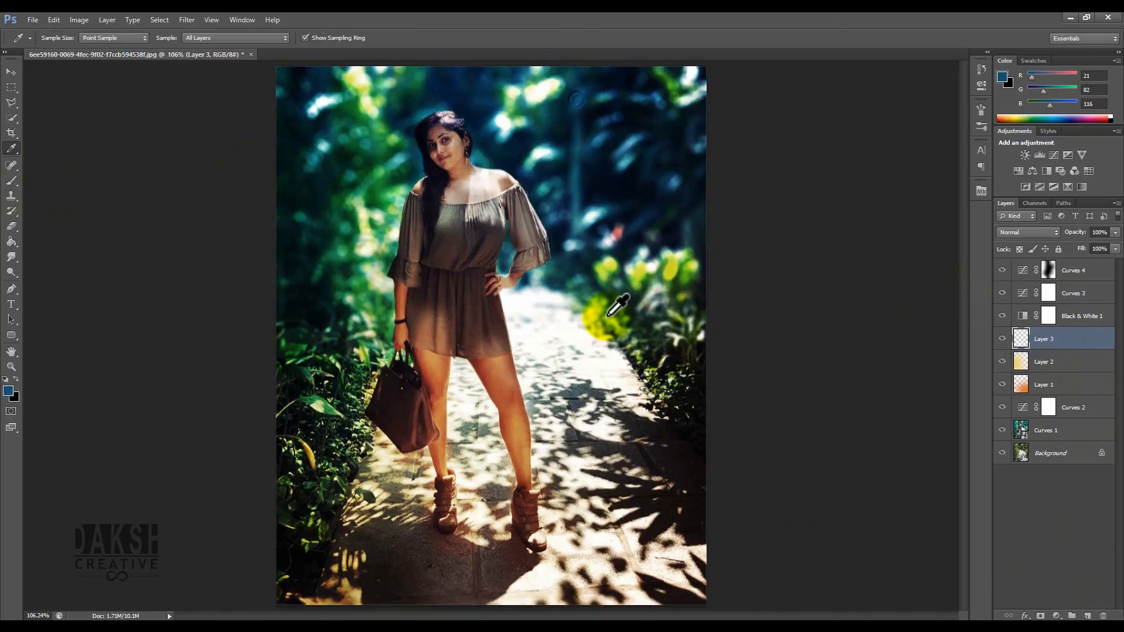
{"action": "key", "text": "b"}
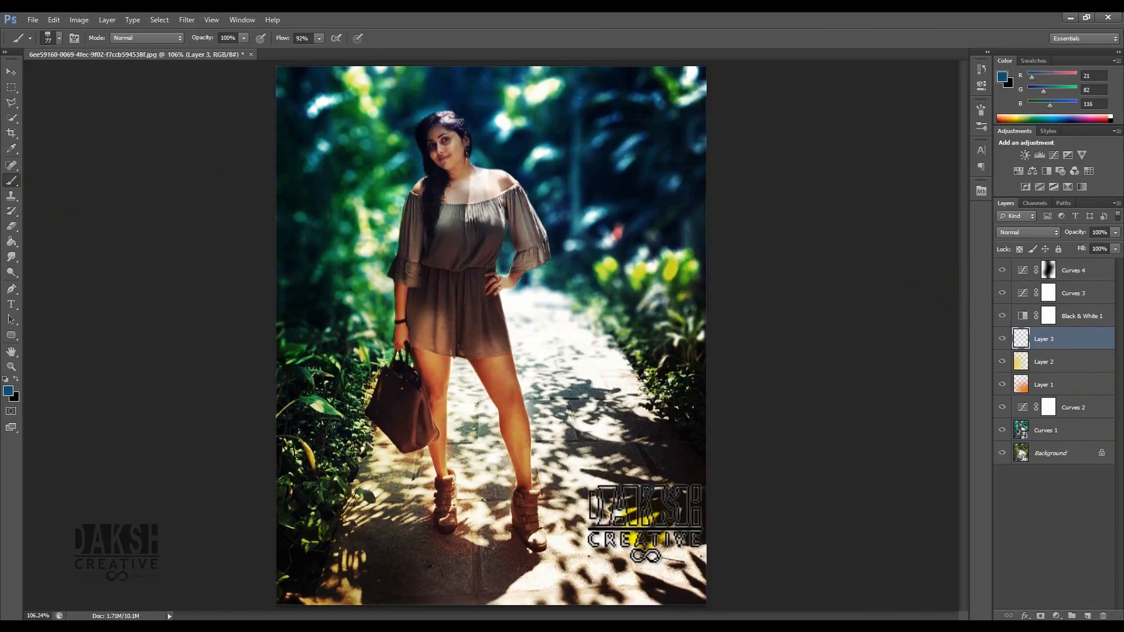
{"action": "left_click_drag", "start_coordinate": [645, 522], "coordinate": [656, 522]}
{"action": "left_click", "coordinate": [644, 564]}
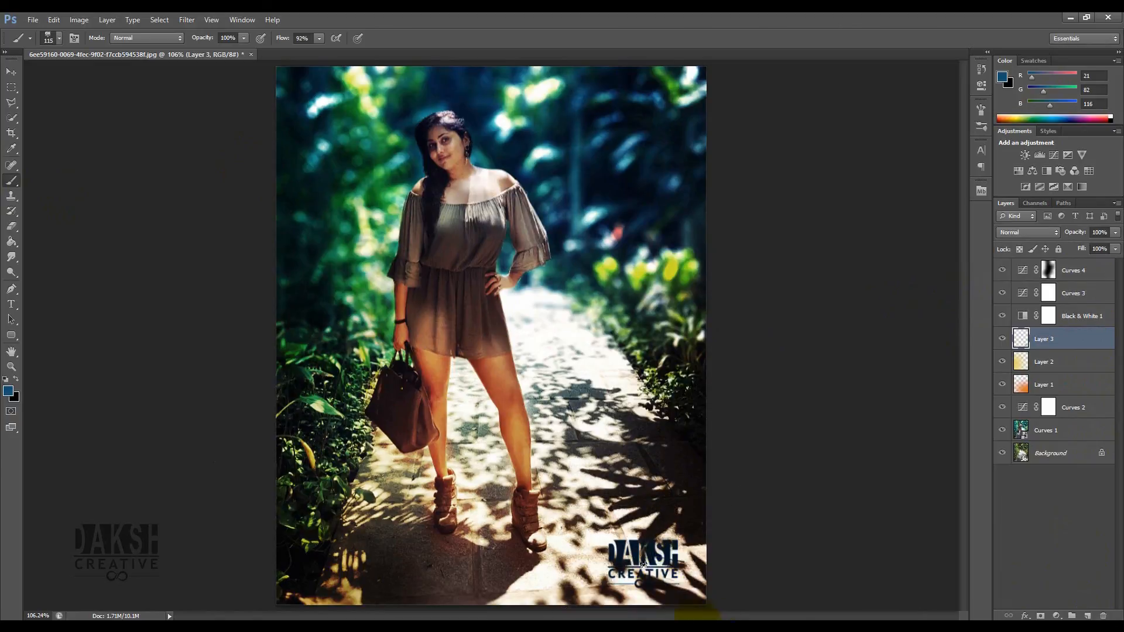
- Try Overlay, then set Layer 3's blend mode to Lighten
{"action": "left_click", "coordinate": [11, 71]}
{"action": "left_click", "coordinate": [1023, 231]}
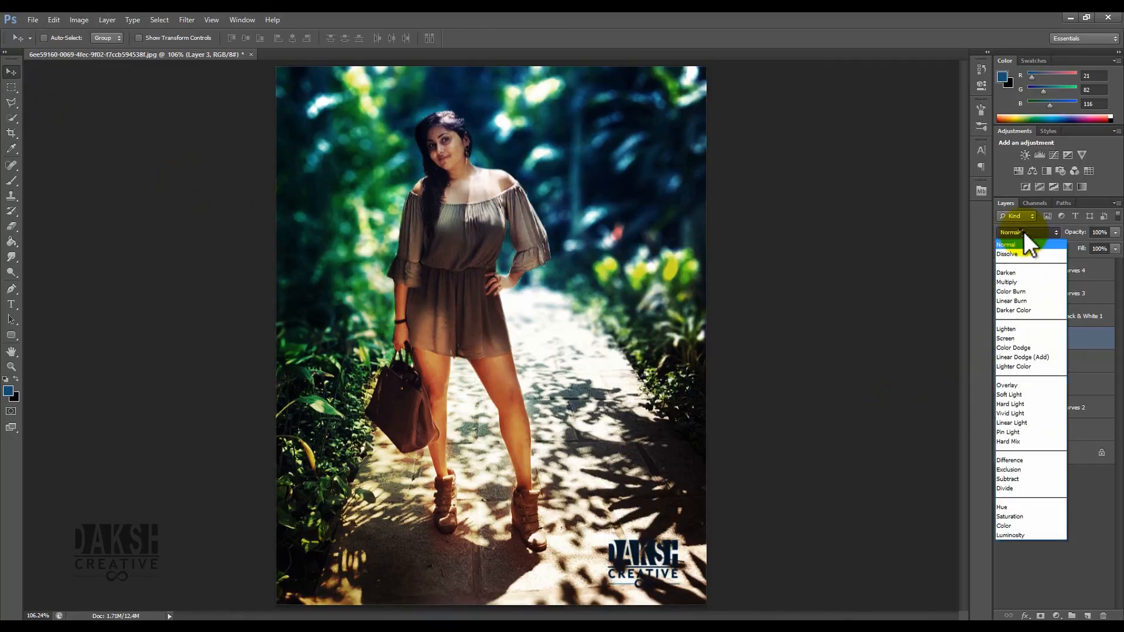
{"action": "left_click", "coordinate": [1030, 394]}
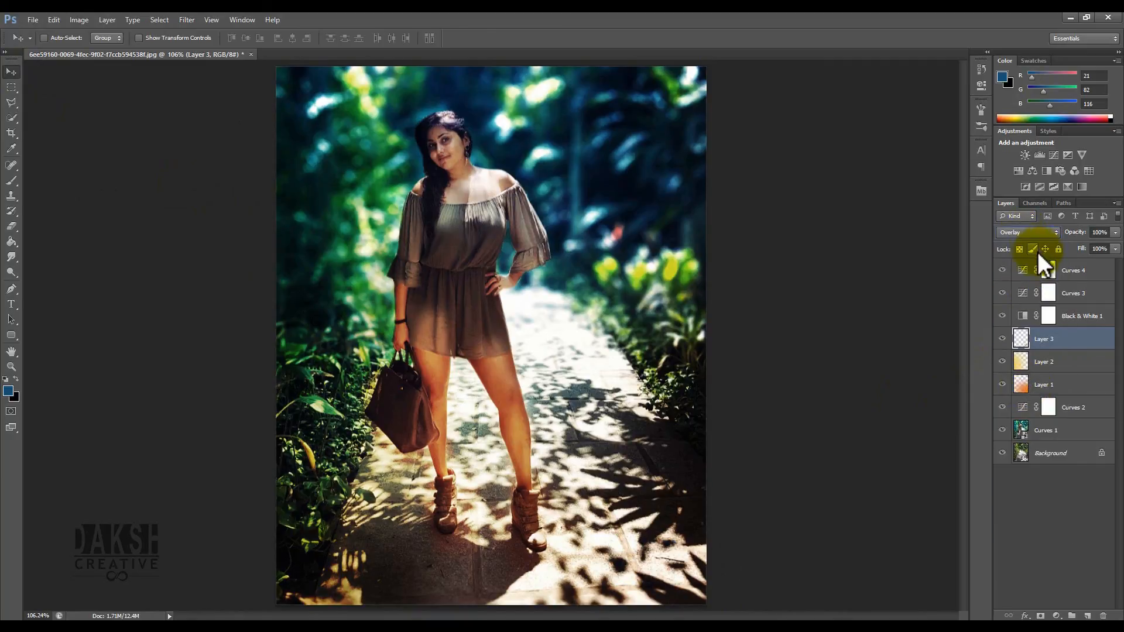
{"action": "left_click", "coordinate": [1031, 232]}
{"action": "left_click", "coordinate": [1019, 340]}
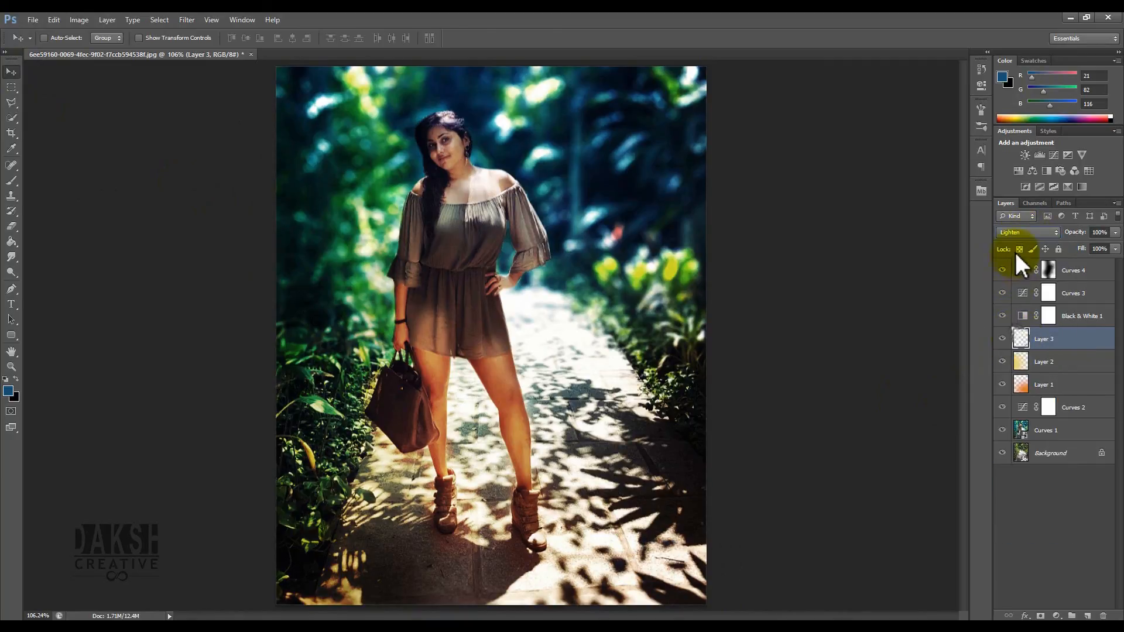
- Try Hard Light as Layer 3's blend mode and nudge its contents around the lower right corner
{"action": "left_click", "coordinate": [1022, 232]}
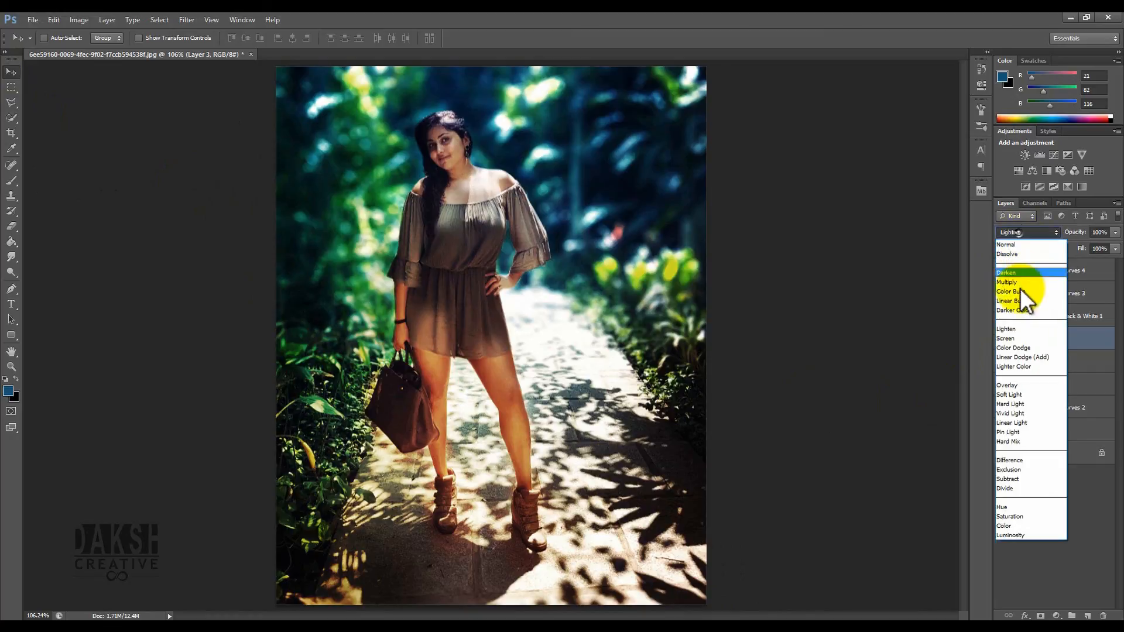
{"action": "left_click", "coordinate": [1016, 404]}
{"action": "left_click_drag", "start_coordinate": [637, 572], "coordinate": [337, 97]}
{"action": "left_click_drag", "start_coordinate": [426, 110], "coordinate": [659, 571]}
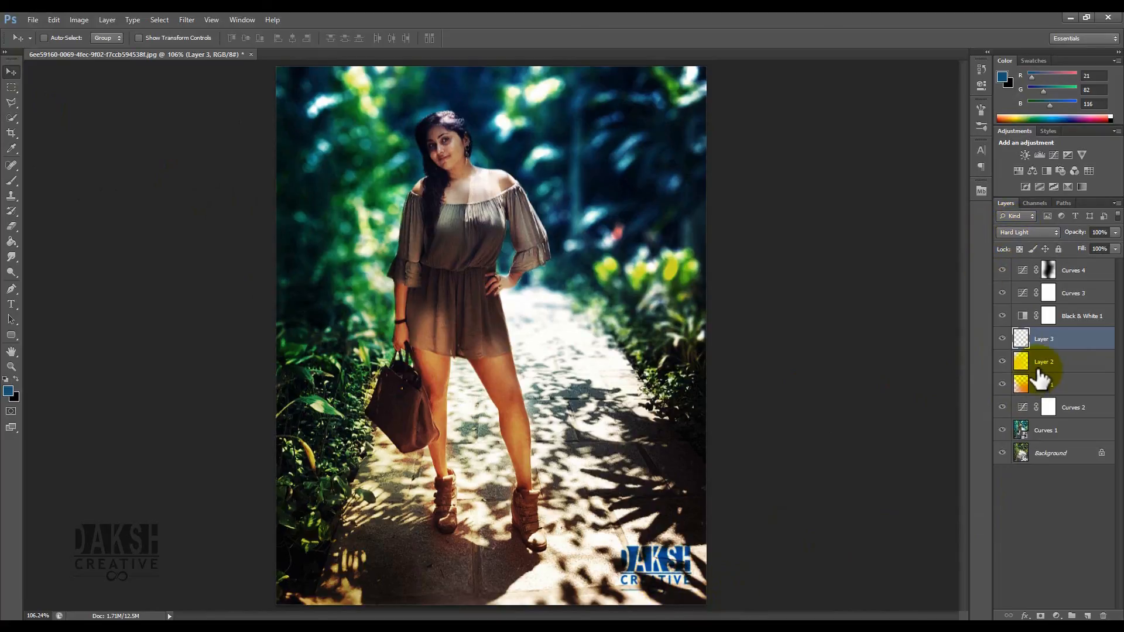
{"action": "left_click_drag", "start_coordinate": [682, 562], "coordinate": [679, 541]}
- Try Soft Light and Lighten, then set Layer 3's blend mode to Screen
{"action": "left_click", "coordinate": [1036, 234]}
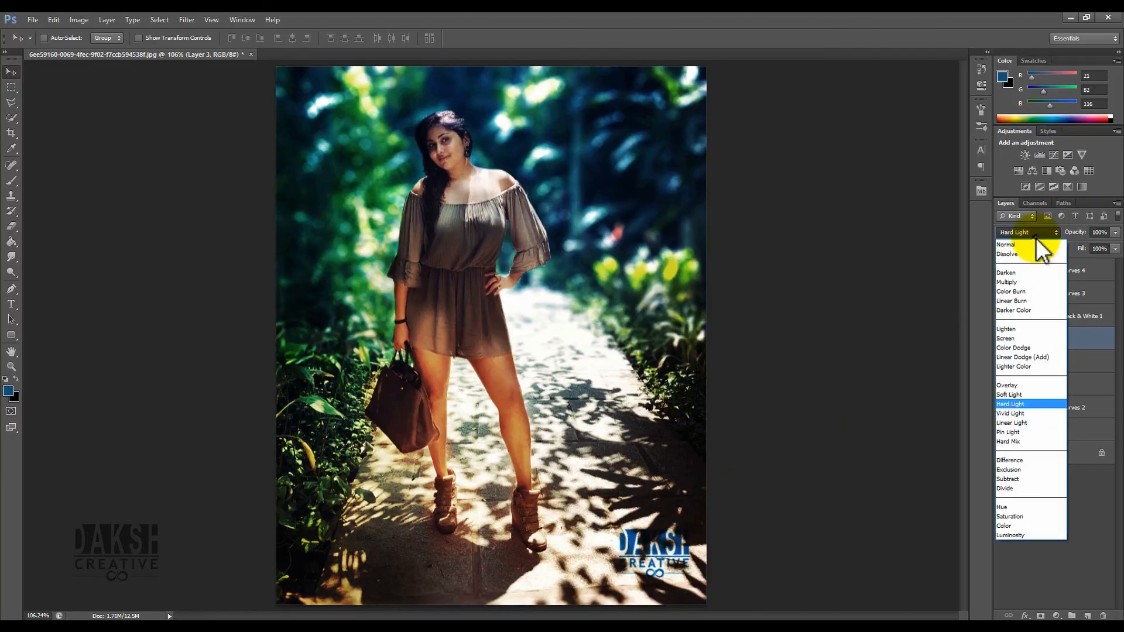
{"action": "left_click", "coordinate": [1030, 395]}
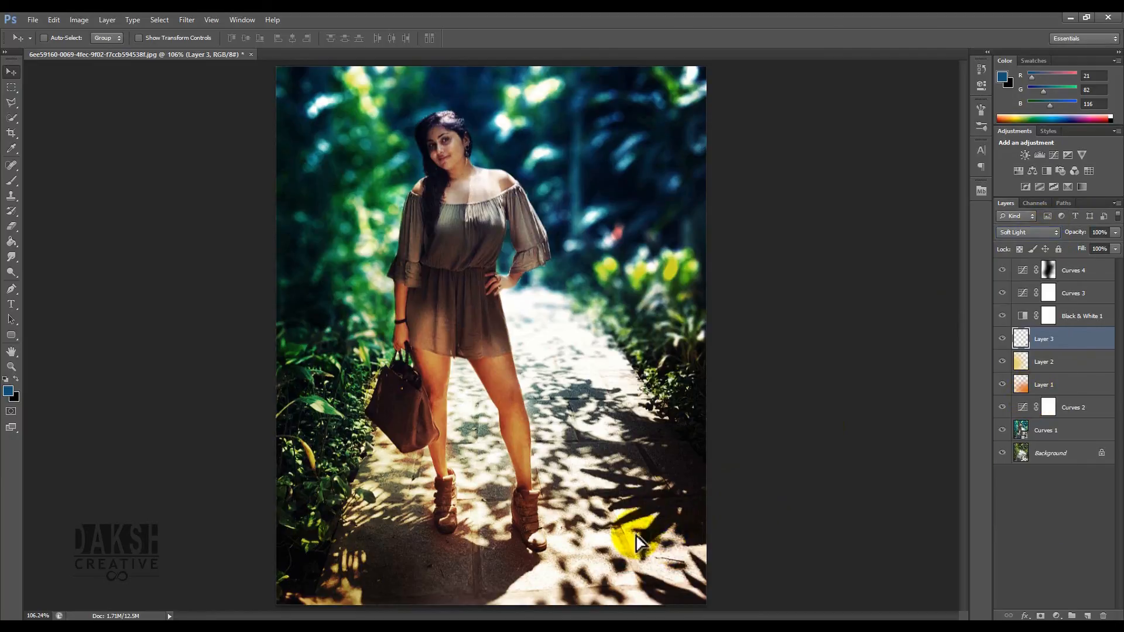
{"action": "left_click", "coordinate": [1028, 234]}
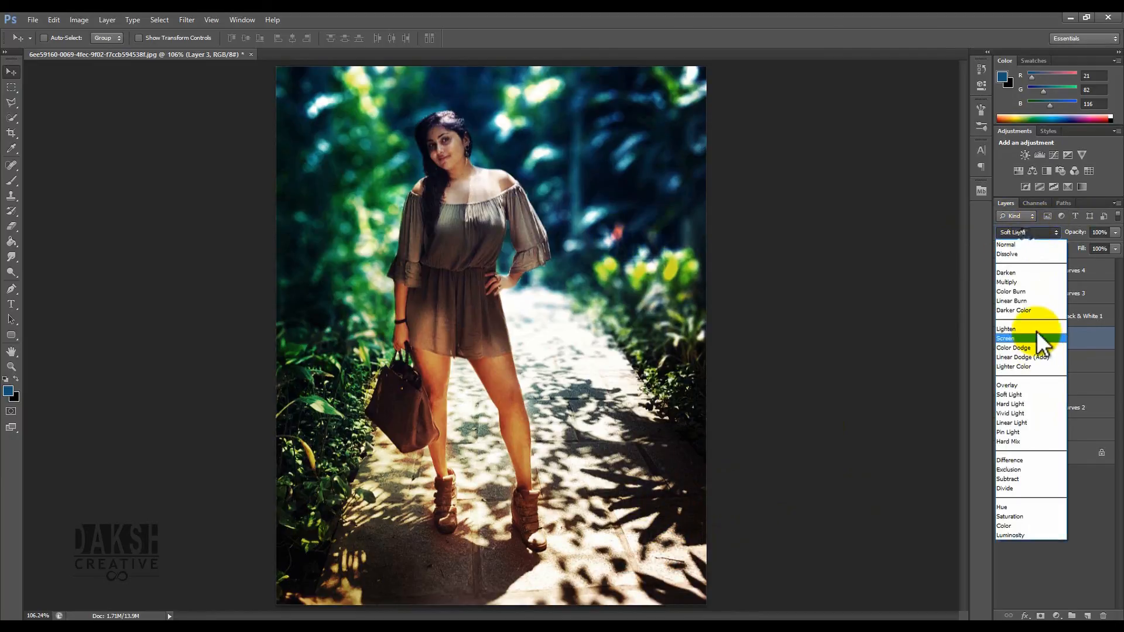
{"action": "left_click", "coordinate": [1036, 331]}
{"action": "left_click", "coordinate": [1040, 231]}
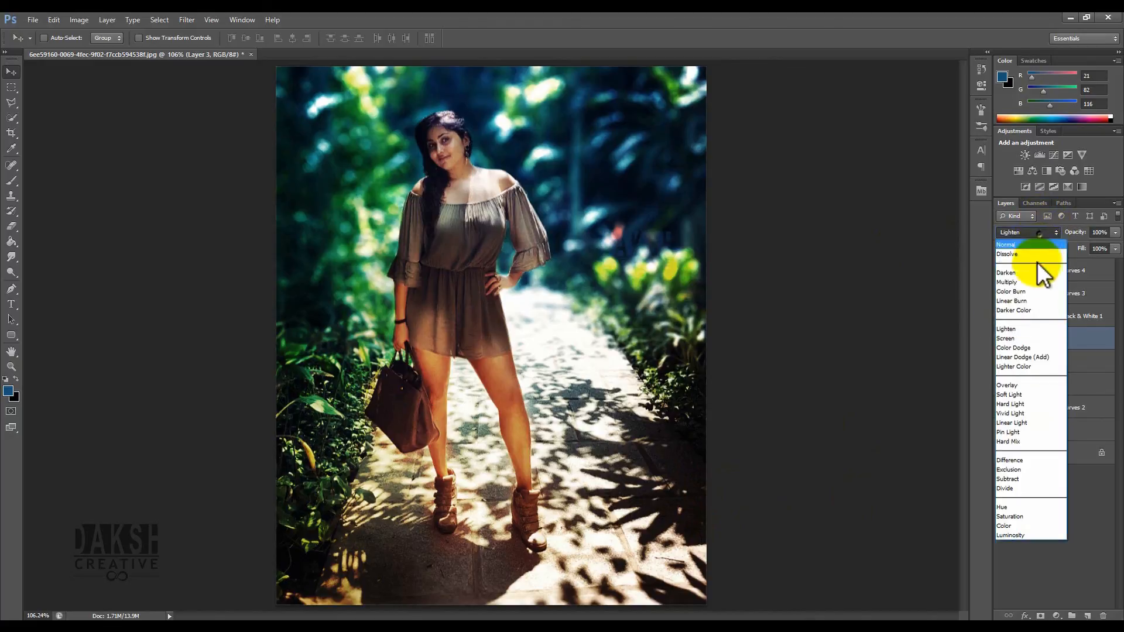
{"action": "left_click", "coordinate": [1027, 339]}
- Move Layer 3's contents to the upper right background and enlarge them with Free Transform
{"action": "left_click_drag", "start_coordinate": [624, 239], "coordinate": [638, 140]}
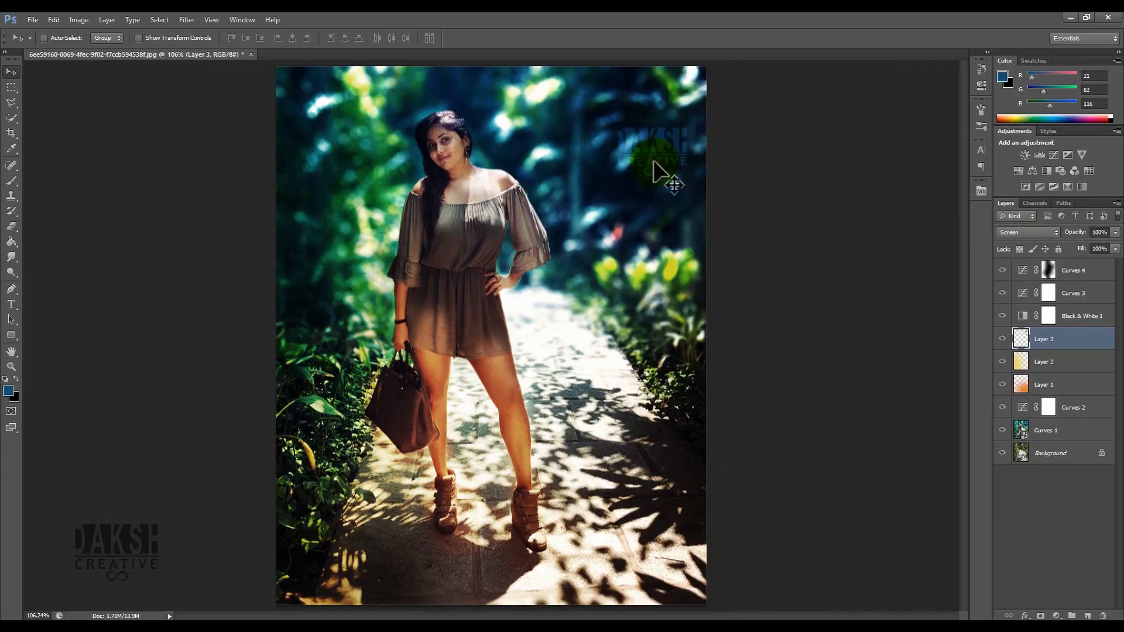
{"action": "key", "text": "ctrl+t"}
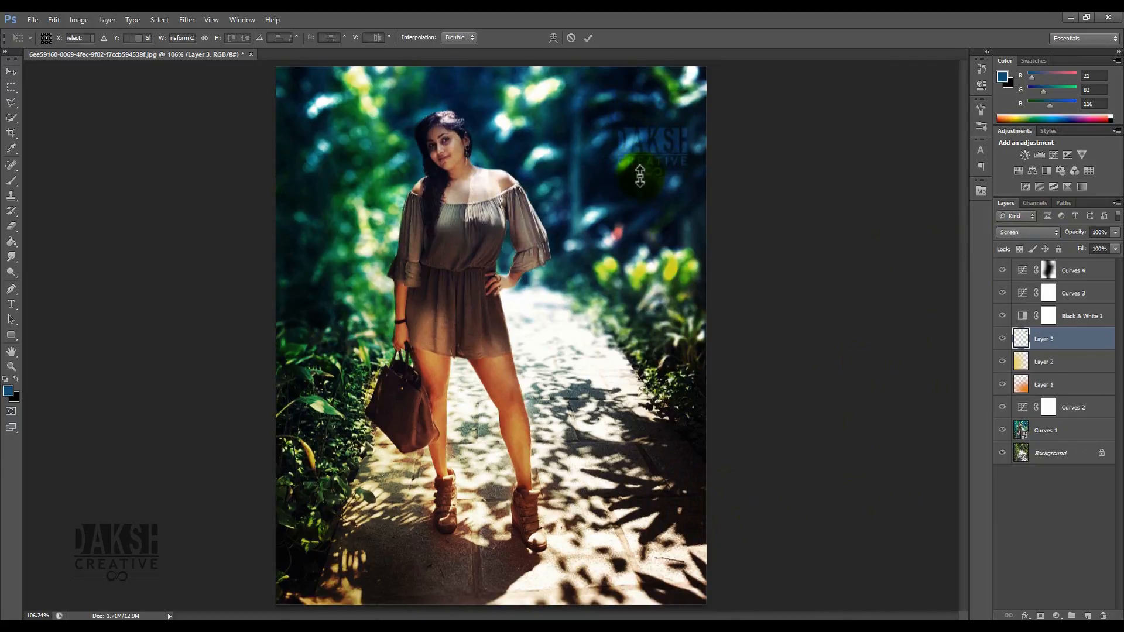
{"action": "left_click_drag", "start_coordinate": [612, 179], "coordinate": [582, 202]}
{"action": "key", "text": "Return"}
{"action": "left_click_drag", "start_coordinate": [661, 189], "coordinate": [667, 176]}
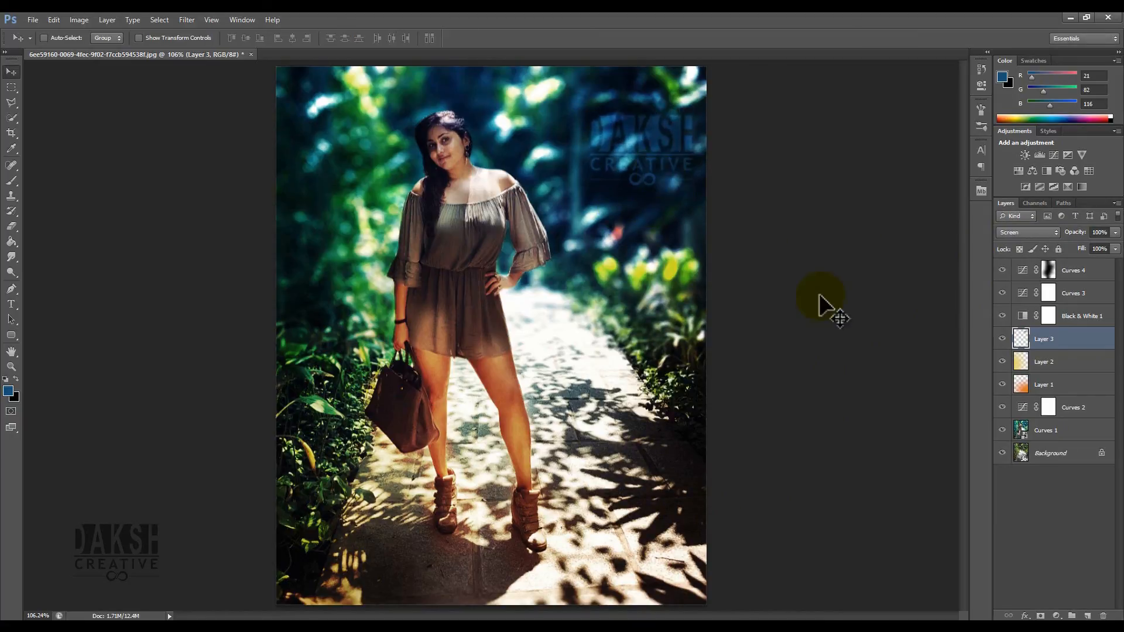